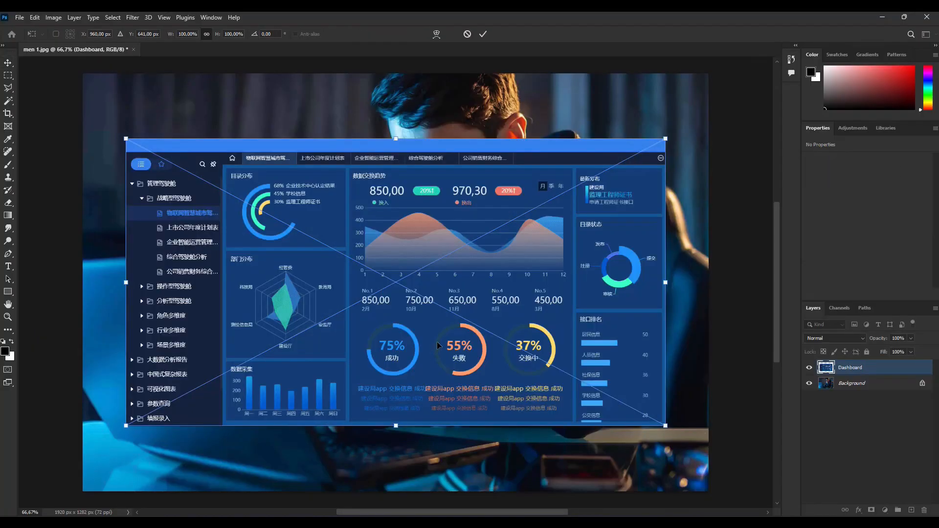
Step: Lower the Dashboard layer's opacity to 40% and move the dashboard image over the laptop lid
click(911, 338)
drag(884, 349, 883, 350)
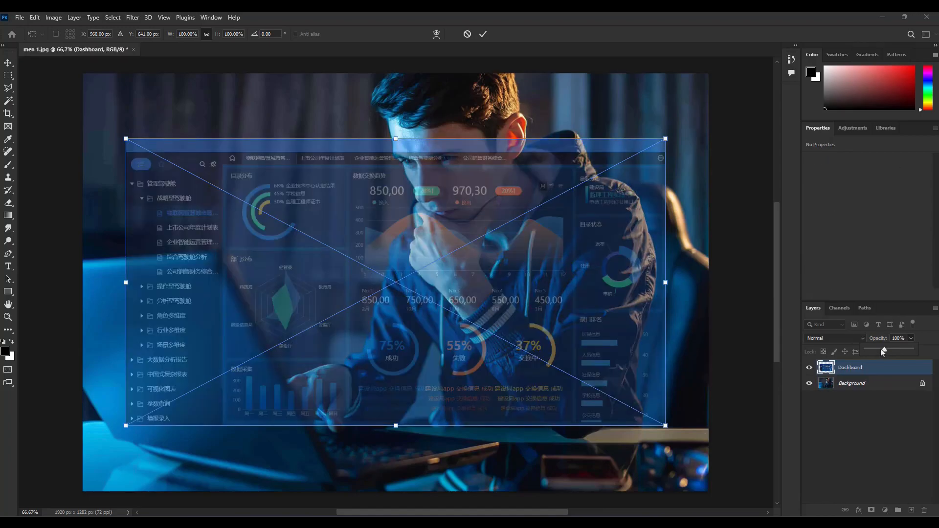
right_click(363, 226)
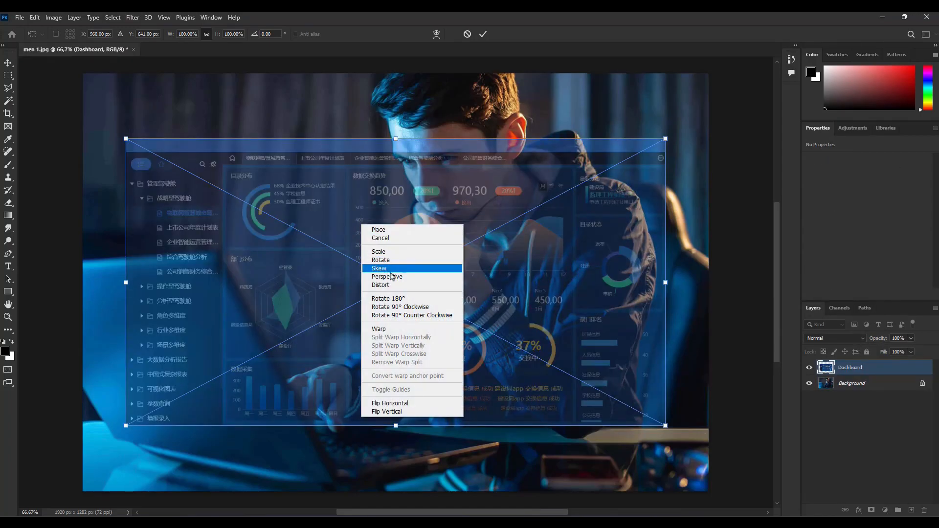
click(356, 224)
drag(356, 224, 181, 269)
Step: Distort the dashboard image so its right edge follows the slanted right side of the laptop lid
right_click(249, 268)
click(286, 331)
drag(490, 188, 231, 253)
drag(491, 475, 344, 485)
Step: Fit the dashboard's left and upper corners to the lid's perspective, commit the transform and shift the image up and to the right
scroll(118, 267, down, 4)
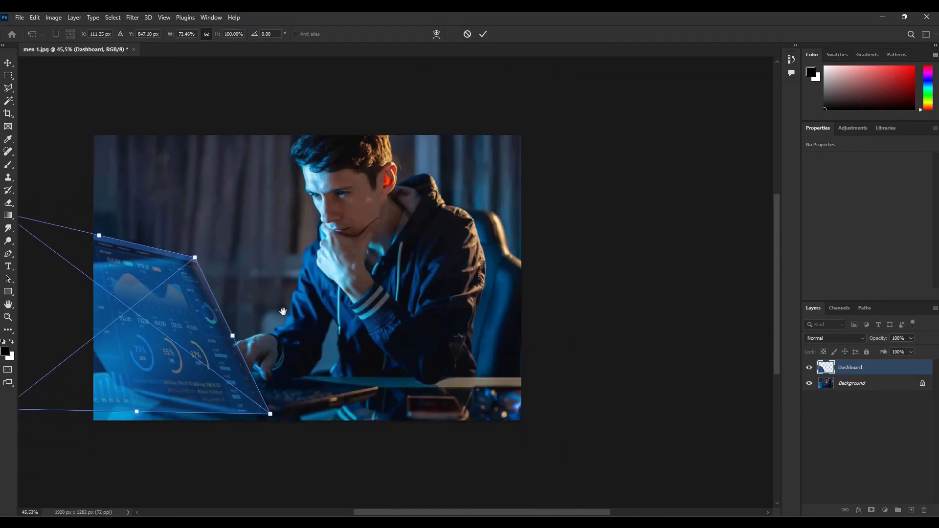
drag(120, 271, 305, 258)
drag(190, 202, 233, 256)
drag(190, 398, 304, 374)
scroll(317, 323, up, 3)
drag(205, 230, 193, 231)
drag(404, 220, 394, 216)
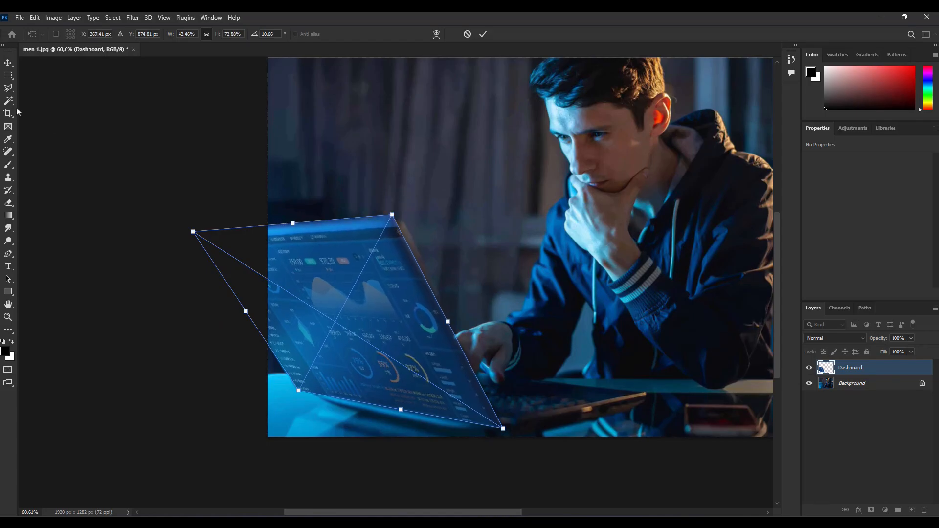
key(Return)
drag(370, 287, 391, 263)
Step: Set the Dashboard layer's blend mode to Screen and its opacity to 100%
click(844, 340)
click(838, 357)
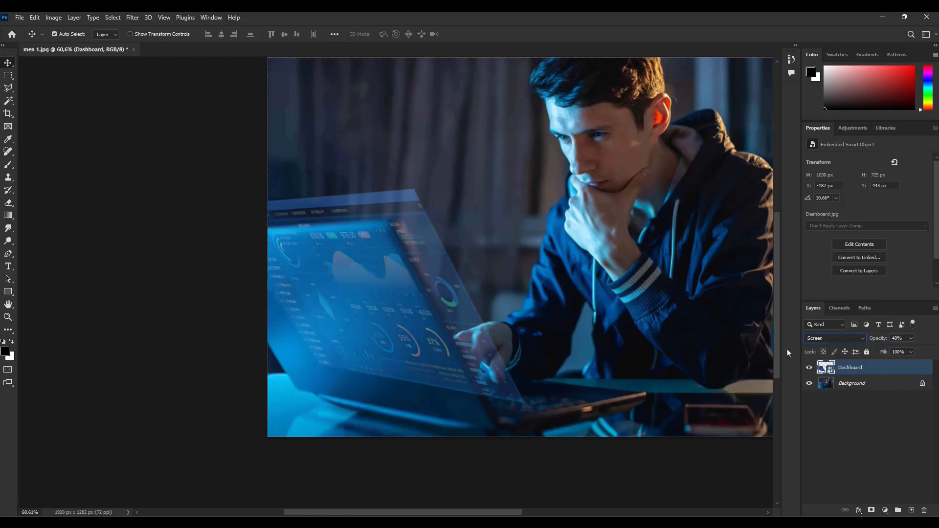
drag(910, 338, 932, 349)
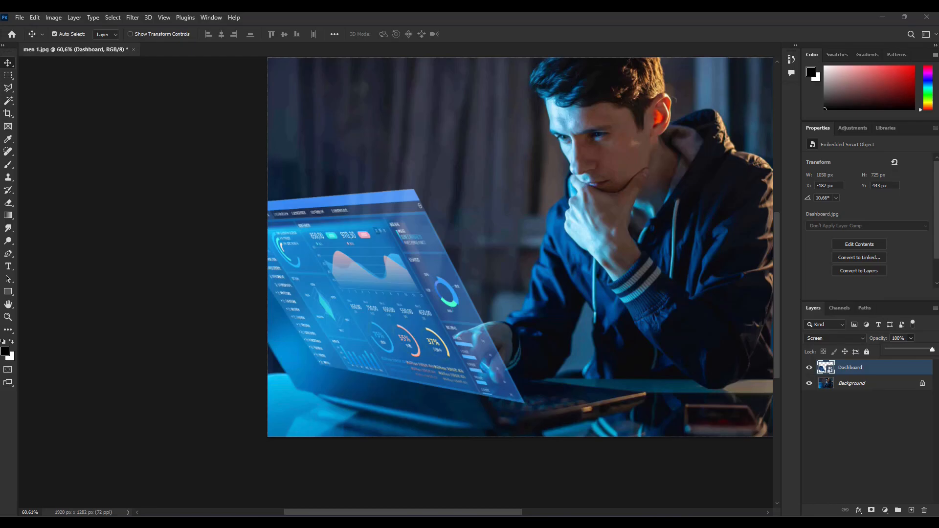
click(895, 373)
Step: Apply a Gaussian Blur with a radius of 1.0 pixel to the Dashboard layer
scroll(412, 315, up, 2)
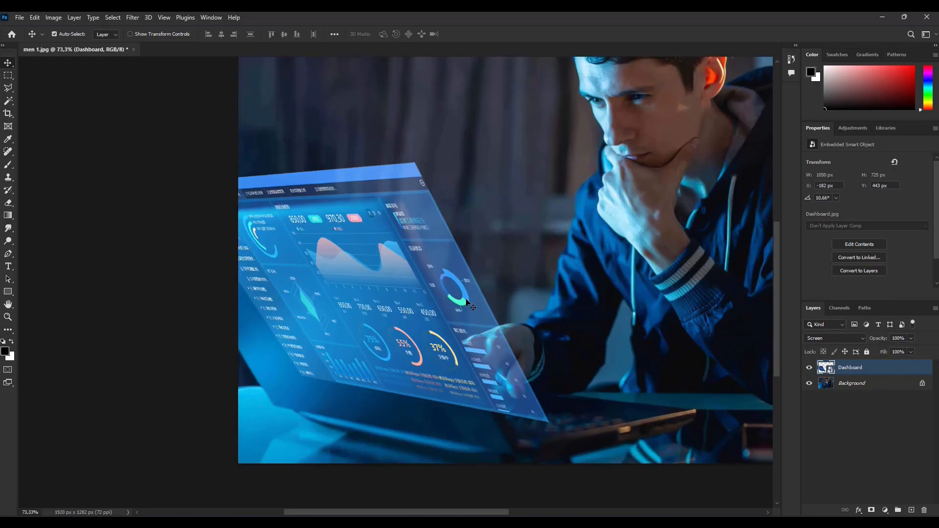
click(132, 17)
mouse_move(230, 144)
click(278, 181)
drag(702, 281, 702, 281)
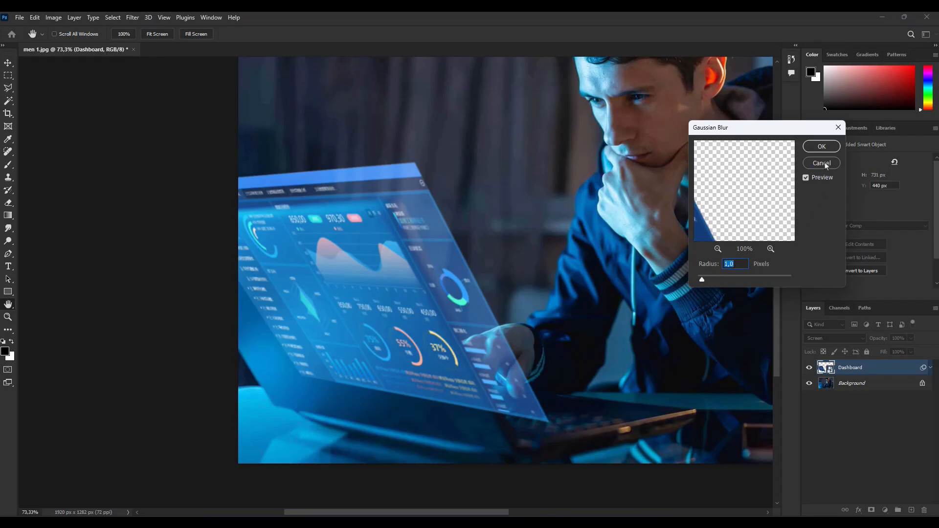
click(822, 146)
Step: Duplicate the Dashboard layer and offset the copy up and to the right of the original
key(ctrl+j)
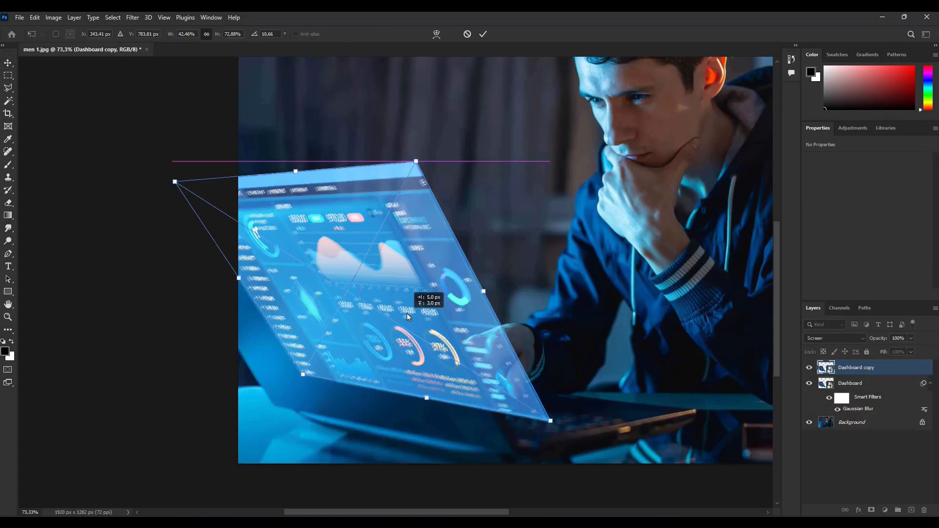
drag(406, 314, 426, 263)
drag(482, 278, 472, 272)
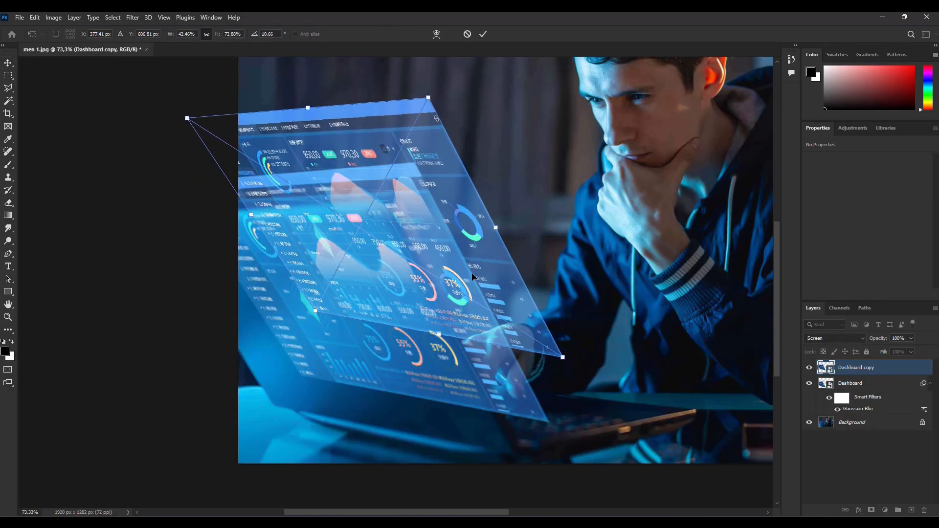
scroll(473, 277, down, 6)
drag(455, 281, 473, 301)
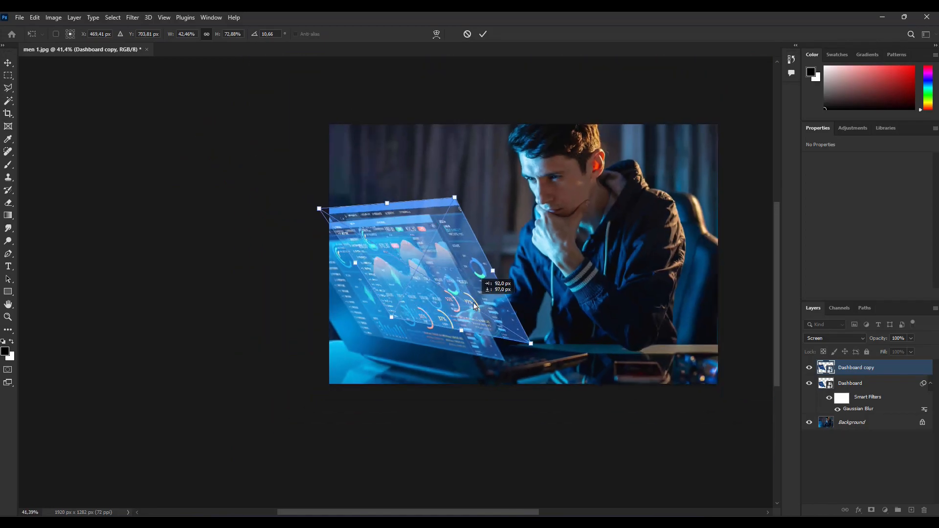
Step: Reshape the Dashboard copy by adjusting its upper corners and lower right corner, and commit the transform
scroll(462, 286, up, 4)
right_click(417, 230)
click(501, 283)
drag(246, 174, 246, 177)
drag(451, 156, 455, 151)
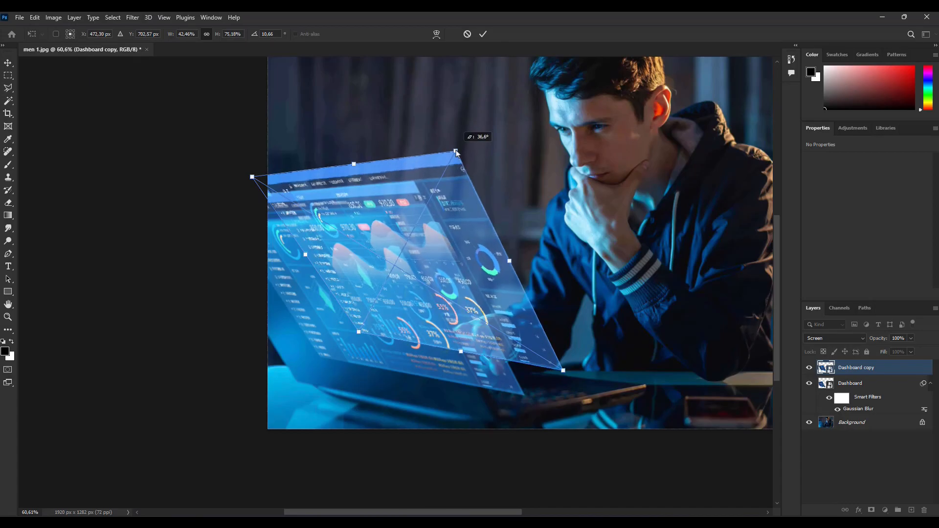
drag(561, 372, 562, 375)
click(10, 64)
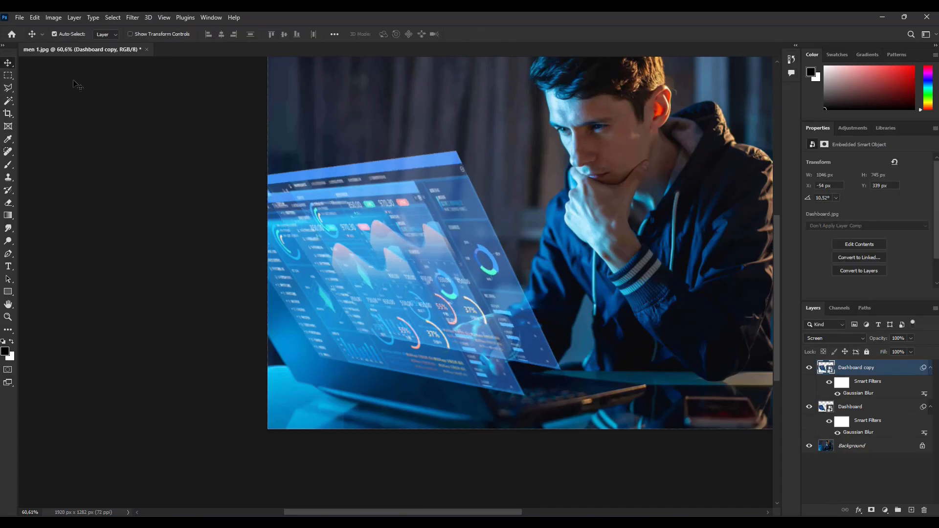
Step: Reposition the Dashboard copy relative to the original dashboard, placing it at X -19 px and Y 337 px
scroll(416, 247, down, 9)
scroll(491, 278, up, 5)
drag(485, 260, 480, 254)
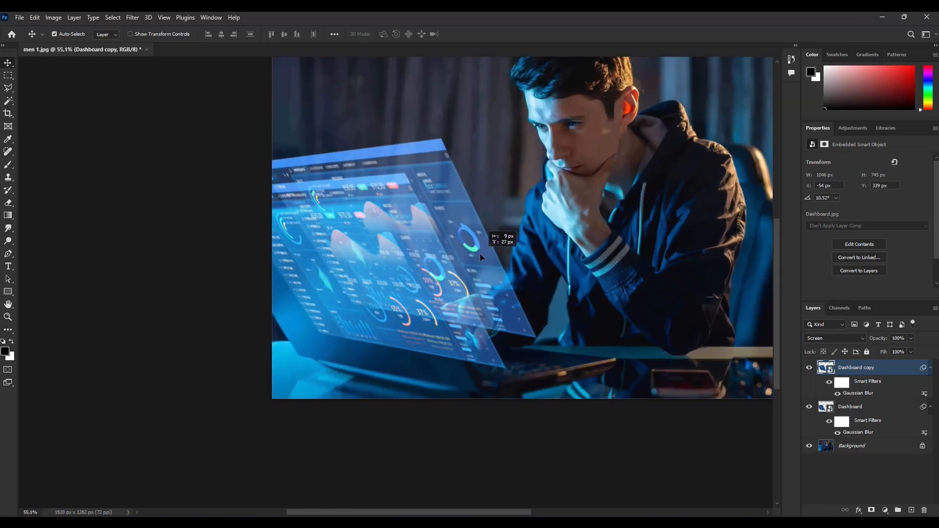
key(ctrl)
drag(480, 265, 498, 281)
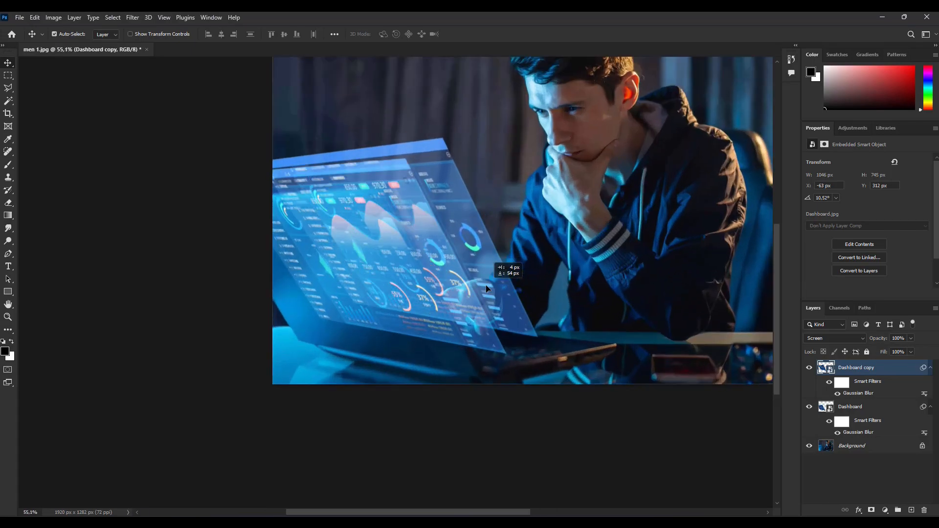
scroll(492, 269, down, 5)
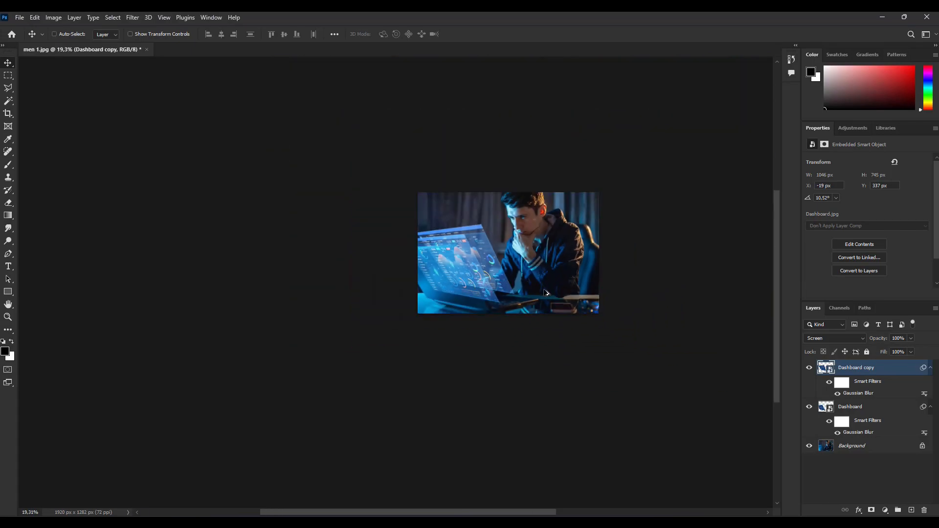
scroll(495, 287, up, 5)
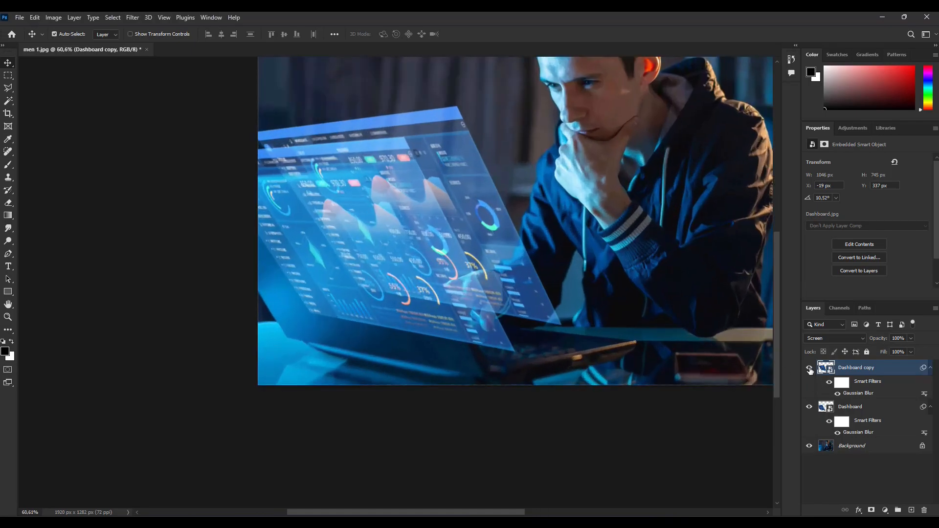
Step: Hide the Dashboard copy and Dashboard layers to expose the laptop in the background photo
click(841, 406)
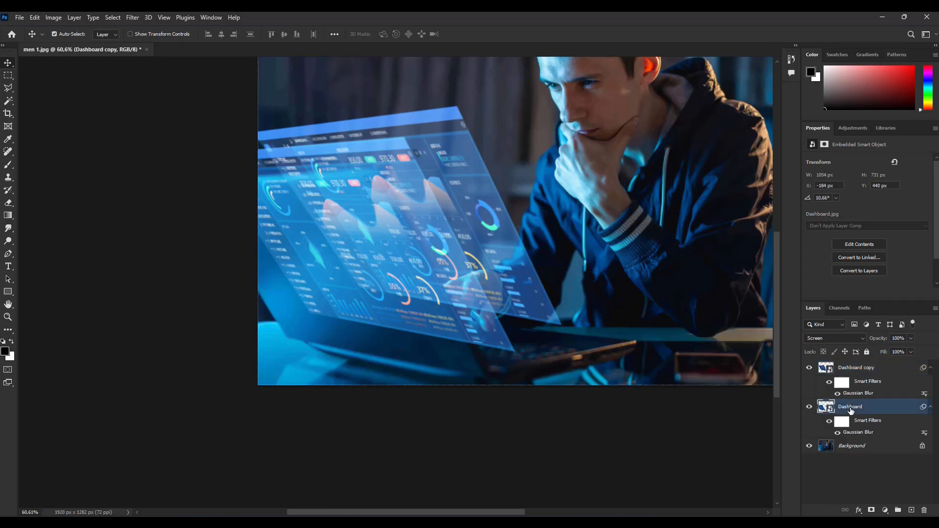
click(809, 367)
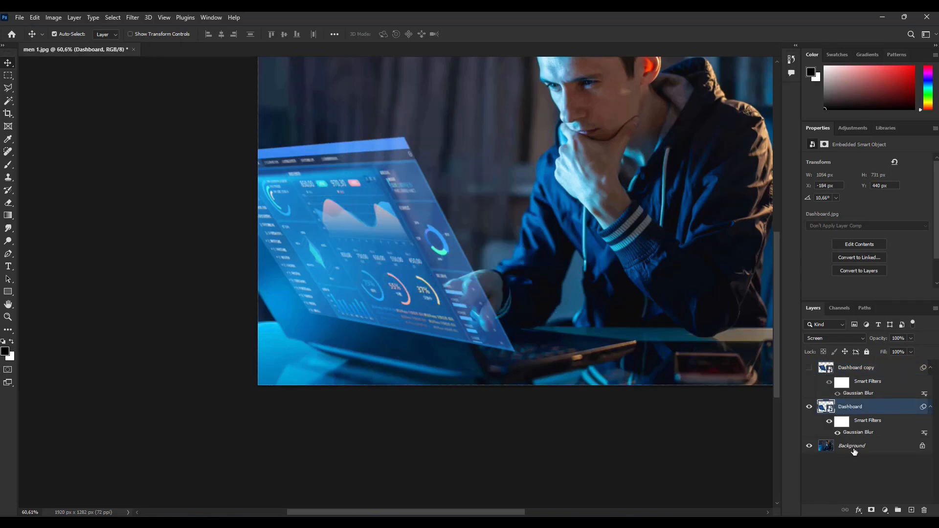
click(809, 406)
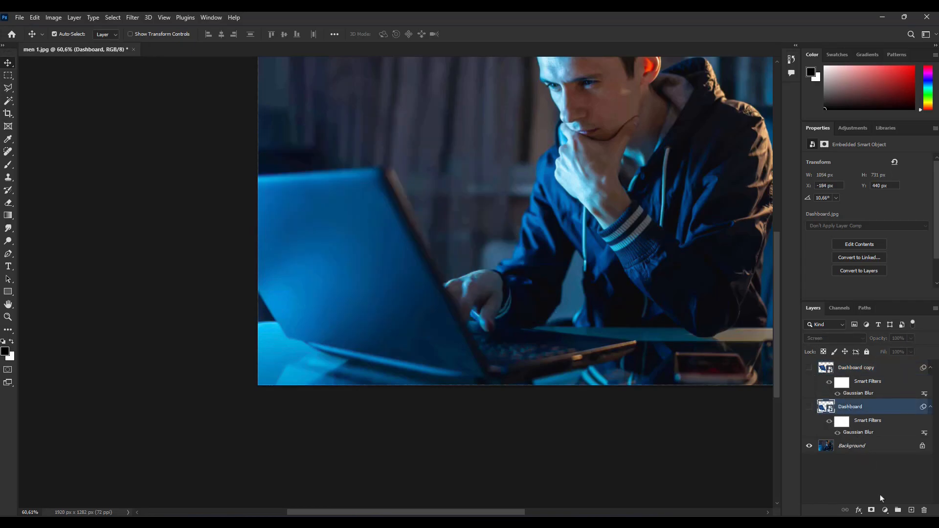
Step: Outline the laptop lid with a Polygonal Lasso selection extending past the photo's left and lower edges
click(9, 89)
scroll(348, 252, up, 3)
click(224, 149)
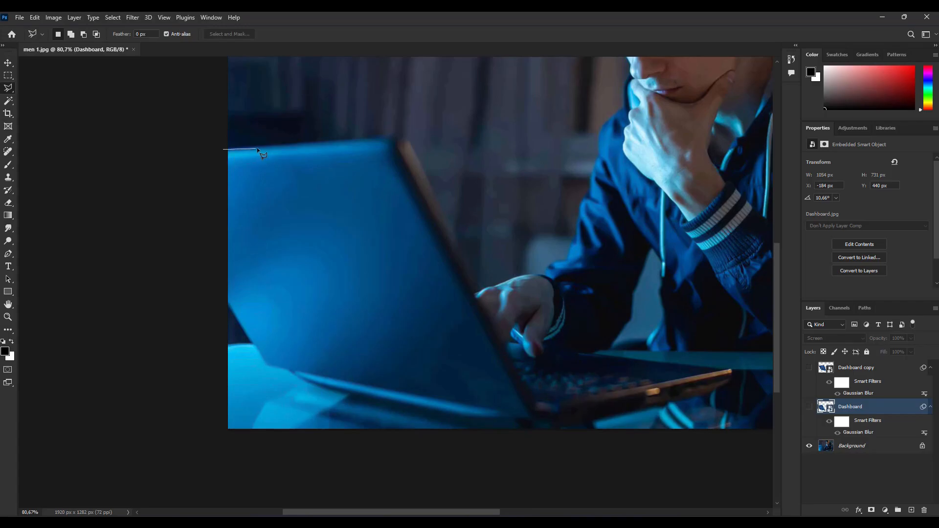
click(405, 144)
click(490, 323)
click(542, 428)
click(210, 431)
double_click(201, 293)
Step: Extend the selection around the rounded upper right corner of the laptop lid
scroll(377, 128, up, 4)
shift+click(385, 84)
click(401, 84)
click(418, 84)
click(427, 88)
click(434, 93)
double_click(417, 142)
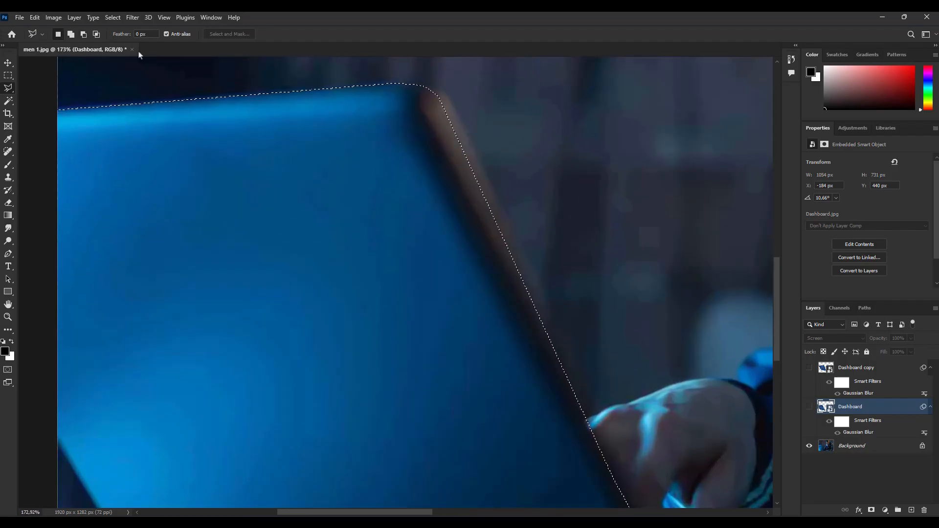
Step: Smooth the lid selection with a sample radius of 2 pixels and feather its edge
click(112, 17)
mouse_move(142, 167)
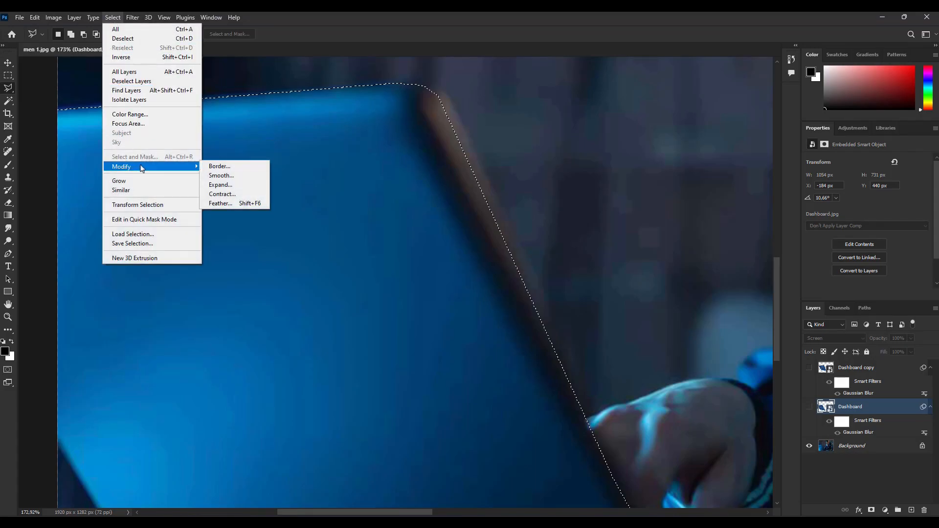
click(220, 175)
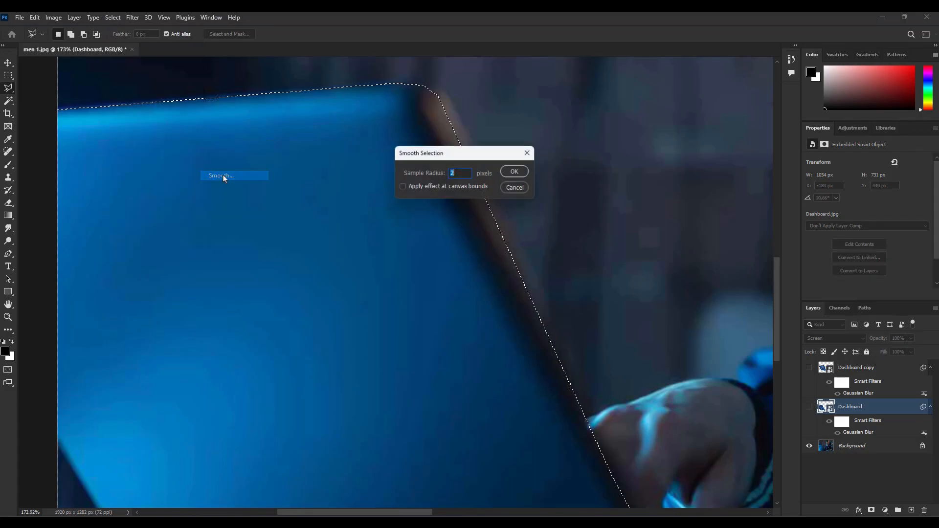
click(516, 172)
click(112, 17)
mouse_move(142, 167)
click(223, 204)
click(508, 174)
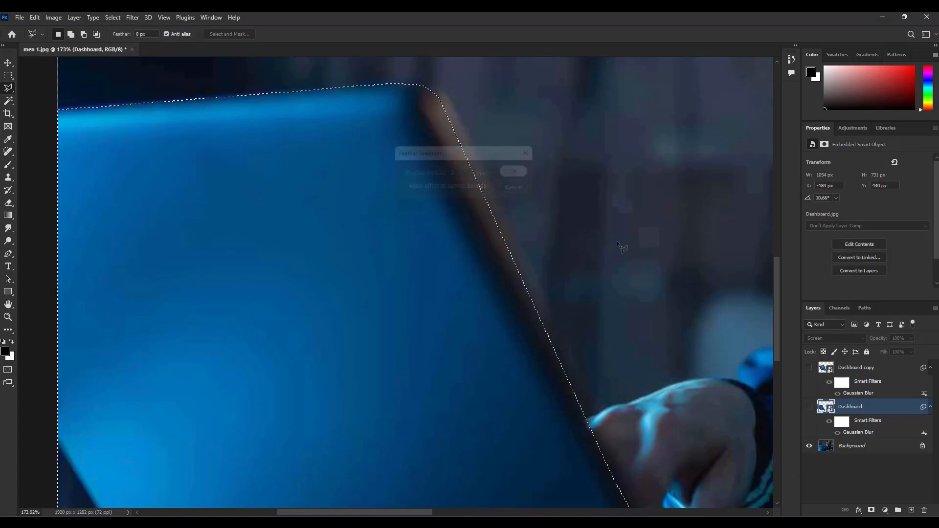
Step: Show the Dashboard layer and give it an inverted layer mask from the selection to hide the dashboard over the lid
click(809, 407)
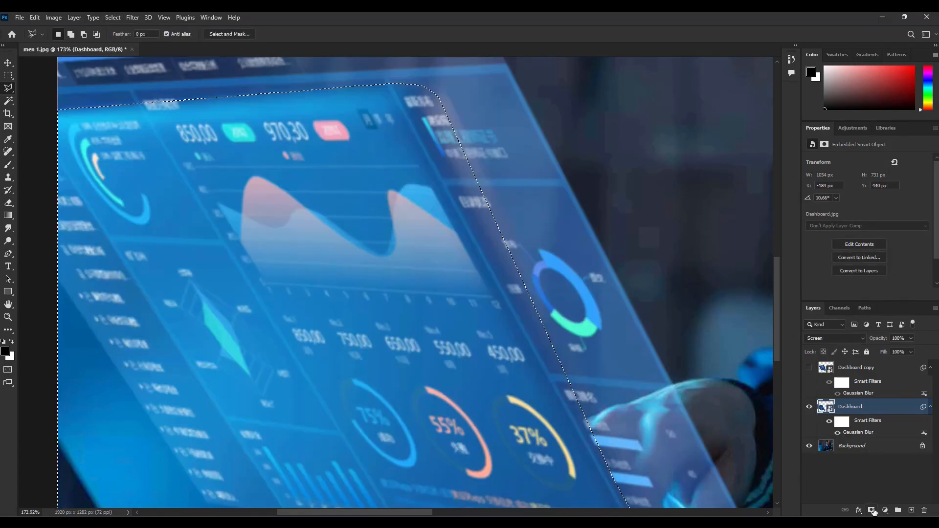
scroll(588, 406, down, 12)
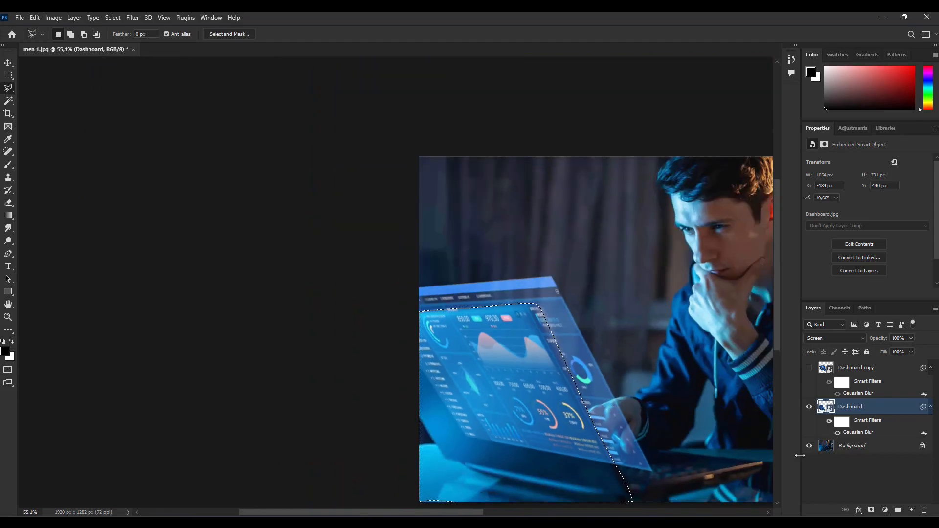
click(871, 510)
key(ctrl+i)
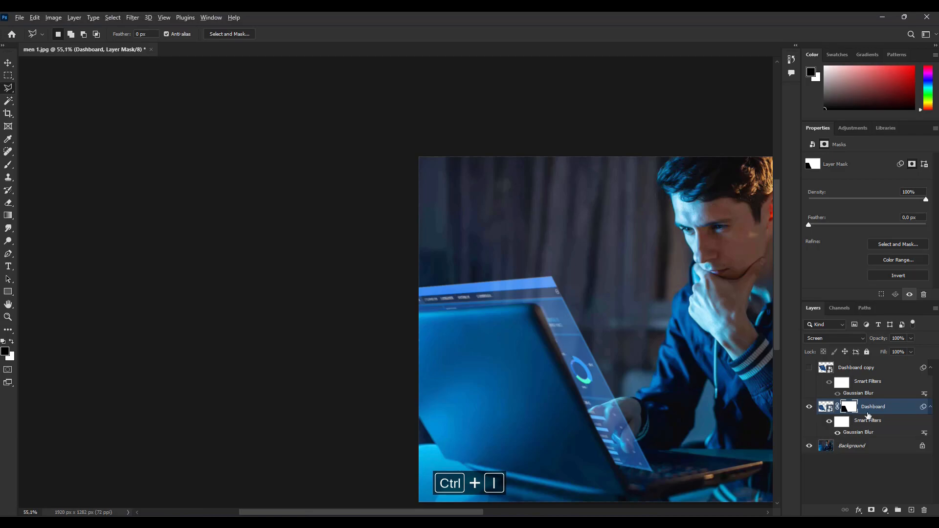
Step: Show the Dashboard copy layer and add an inverted layer mask hiding the part over the laptop lid
click(809, 368)
click(862, 372)
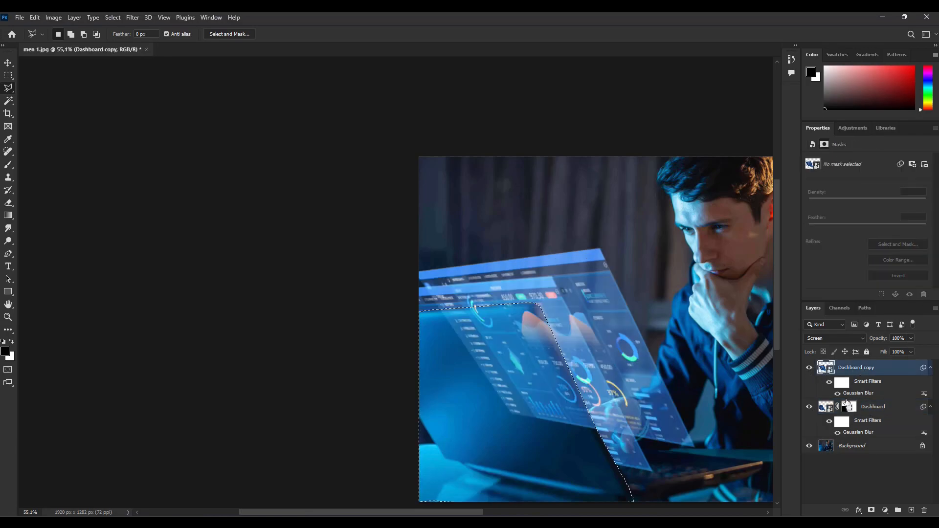
click(872, 510)
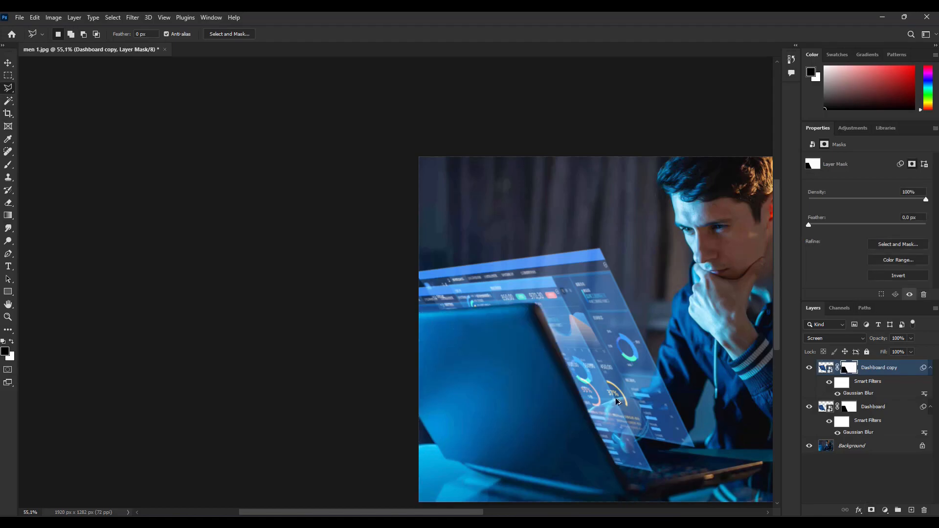
Step: Activate the Dashboard layer's mask and set the Brush to a size of 42 for touching up the lid edge
scroll(636, 411, down, 5)
scroll(646, 441, up, 5)
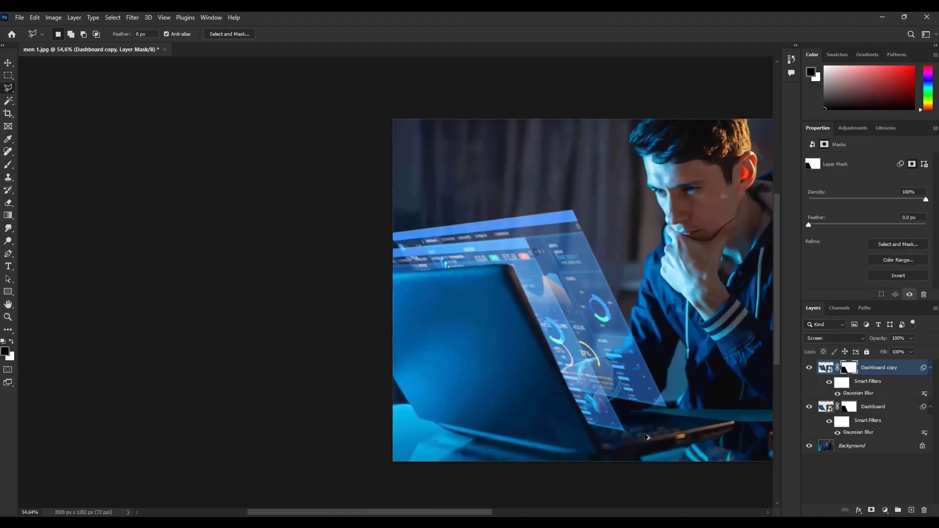
click(848, 407)
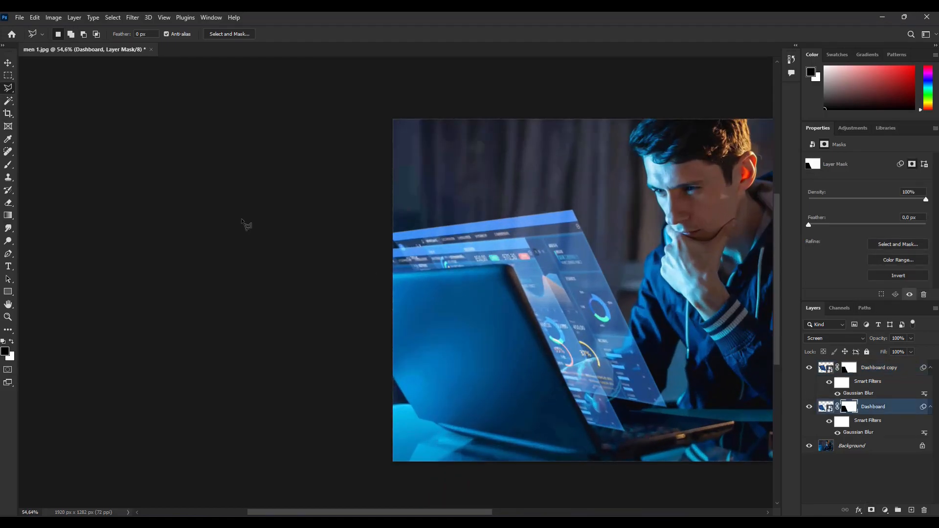
key(b)
scroll(482, 290, up, 2)
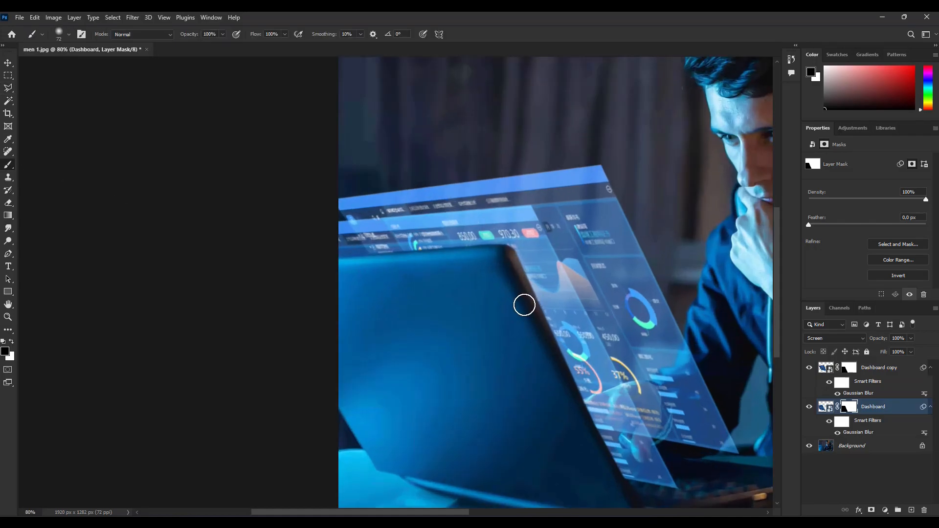
key(bracketleft)
key(bracketleft)
key(bracketleft)
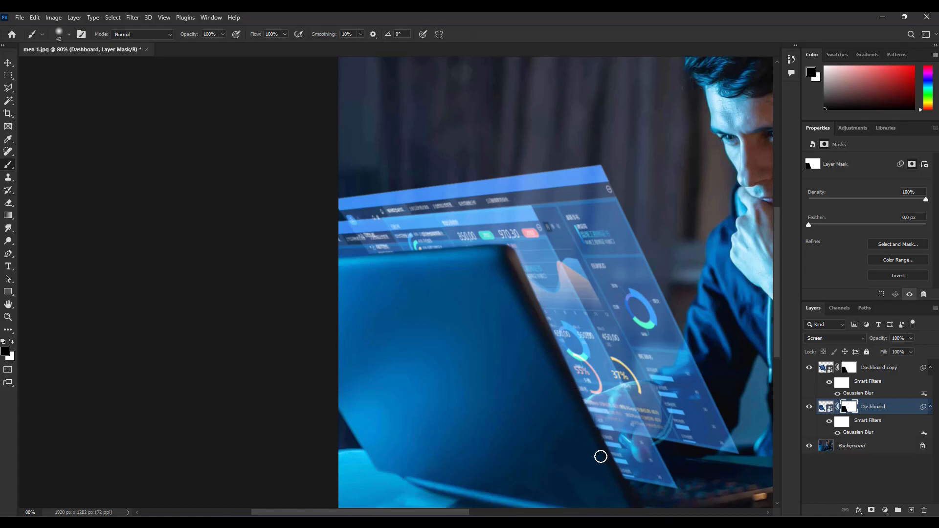
scroll(556, 415, down, 3)
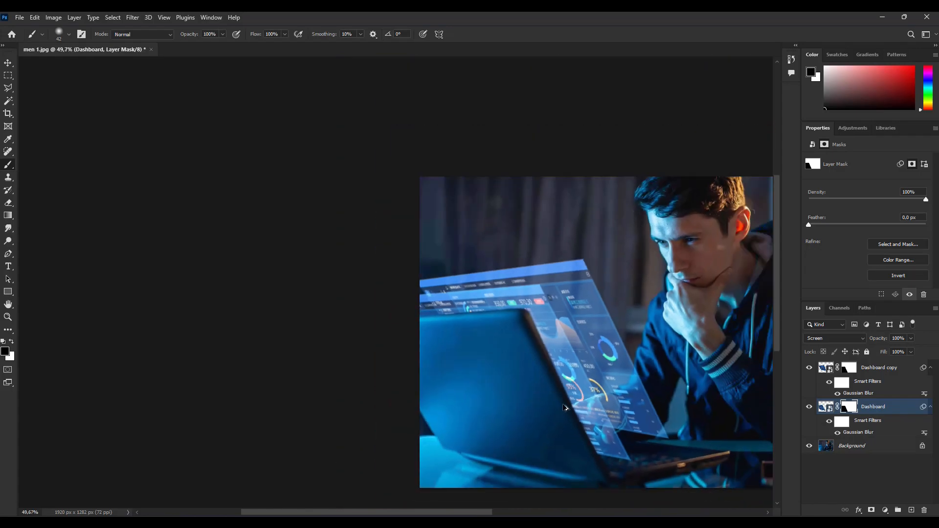
Step: Apply a Levels adjustment to the Dashboard layer with the midtone input level at 0.75
click(826, 368)
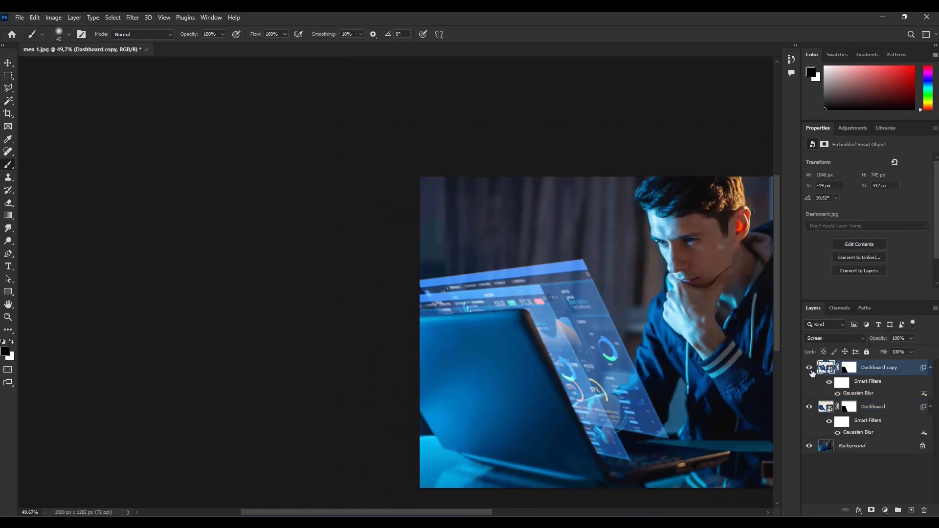
click(826, 407)
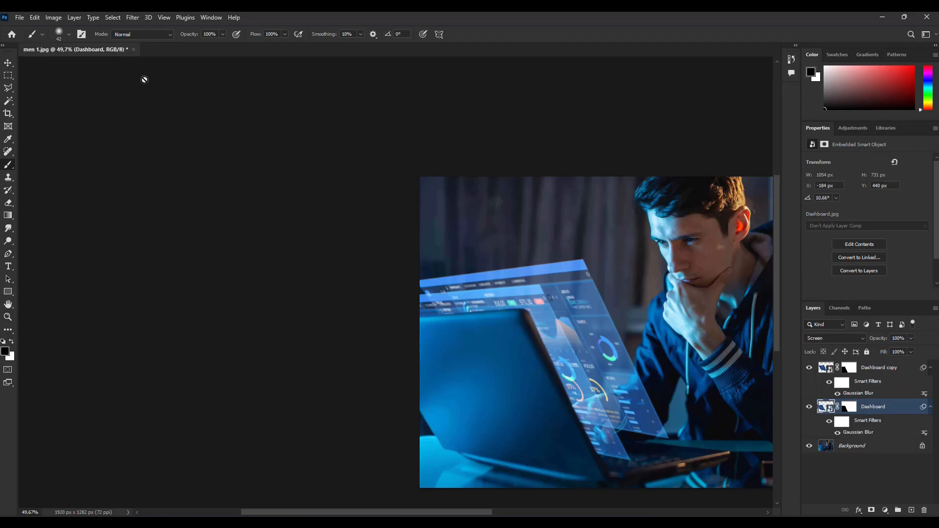
click(54, 18)
mouse_move(64, 38)
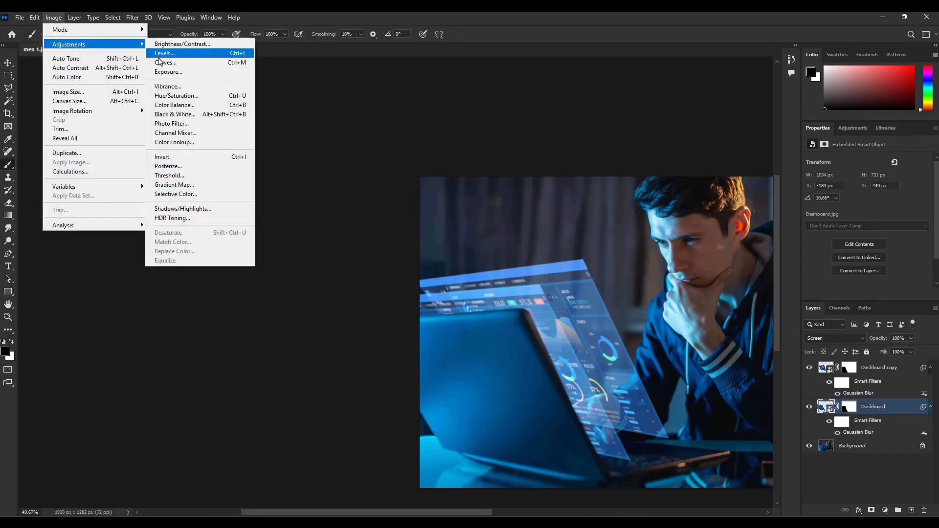
click(171, 59)
mouse_move(695, 215)
mouse_down()
mouse_move(679, 216)
mouse_move(712, 214)
mouse_up()
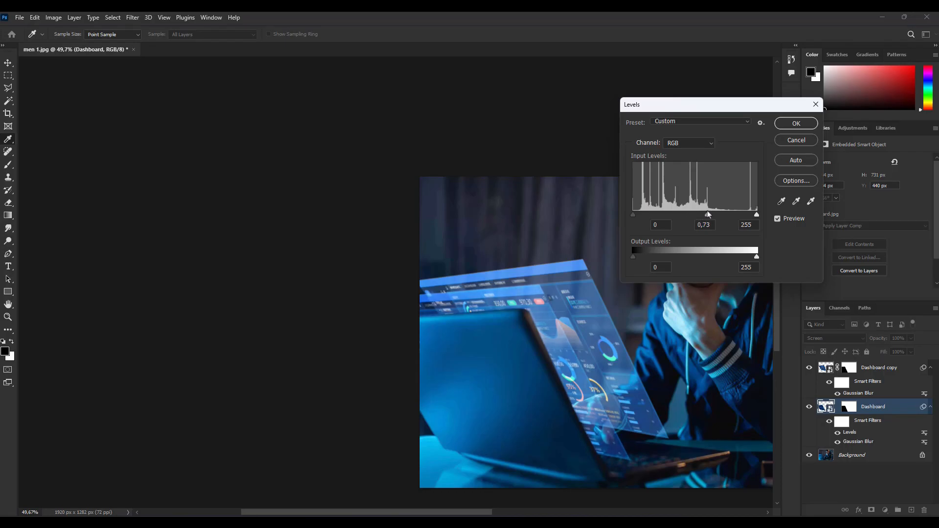
drag(707, 214, 704, 207)
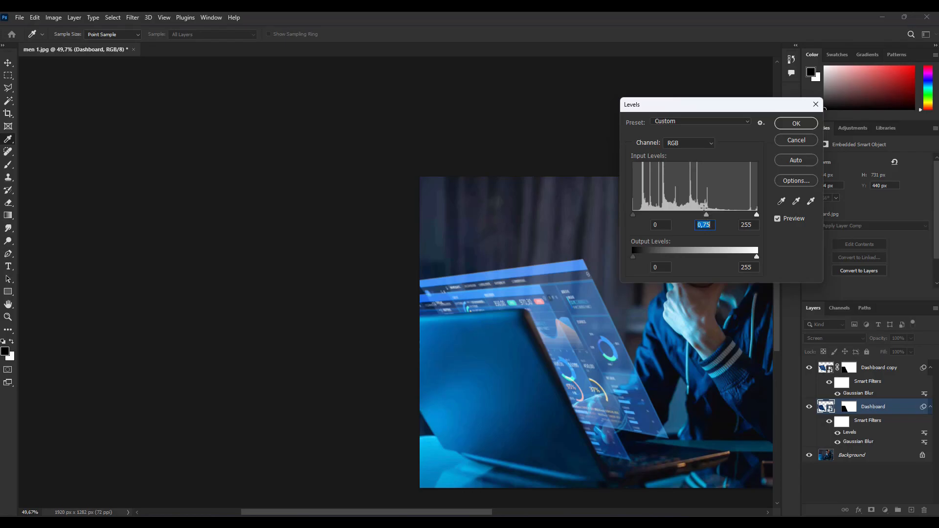
click(781, 124)
scroll(608, 301, down, 5)
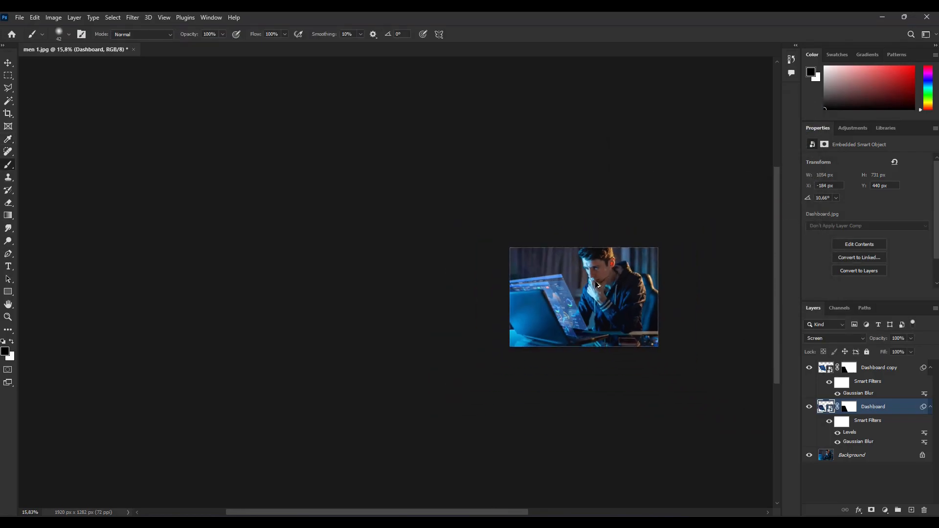
scroll(609, 301, up, 3)
scroll(488, 266, up, 1)
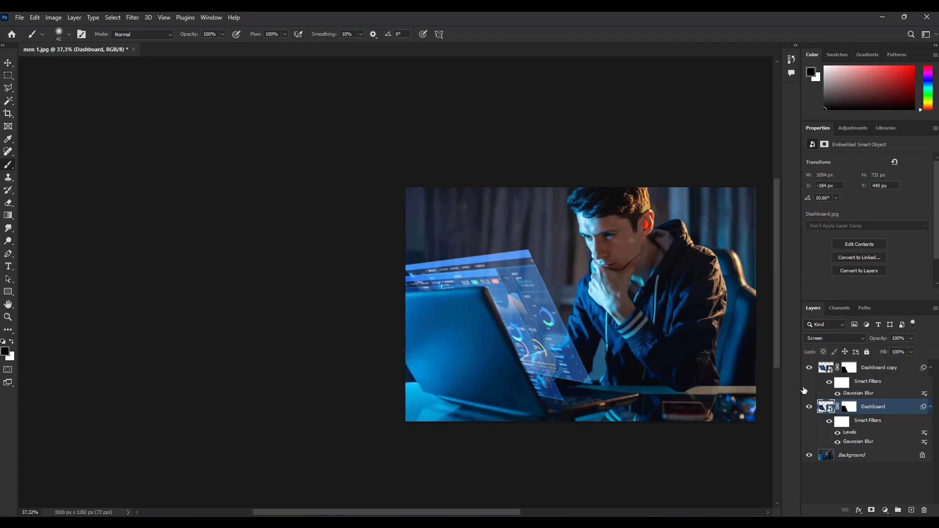
Step: Group the Dashboard copy and Dashboard layers together
click(858, 373)
drag(655, 419, 603, 416)
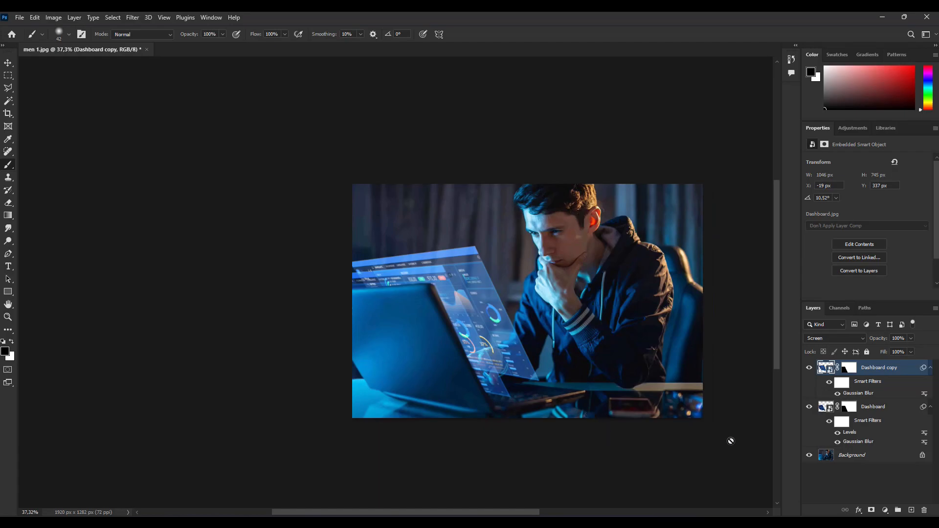
ctrl+click(880, 413)
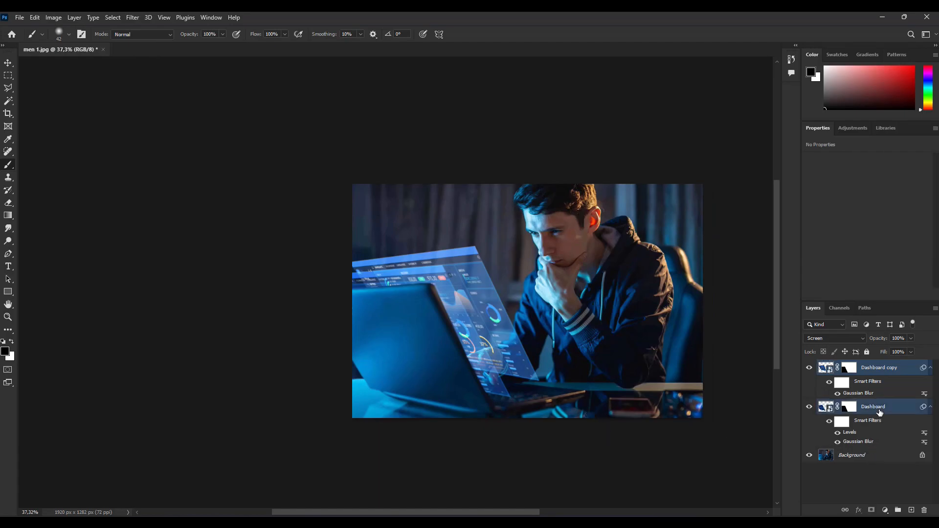
key(ctrl+g)
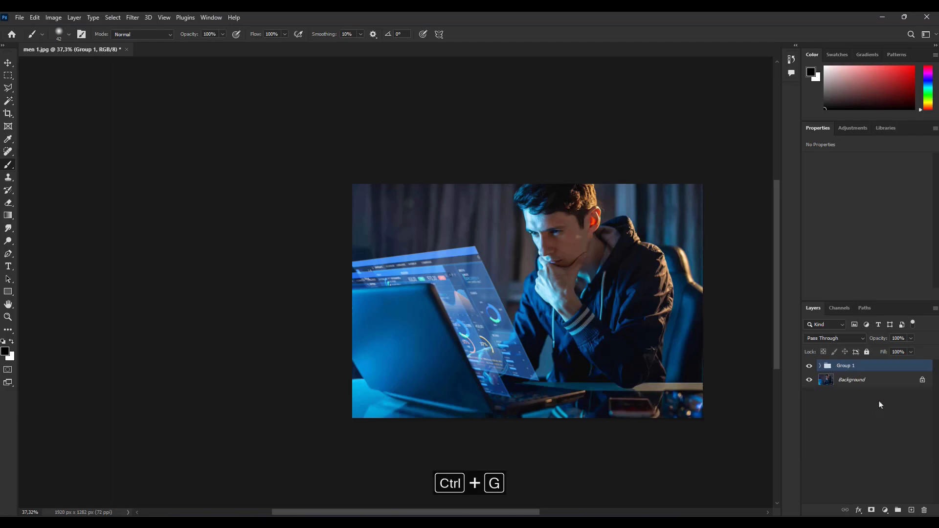
Step: Add an empty layer above the group and outline a polygonal selection spreading from the front dashboard's slanted edge across the man and beyond the image
click(912, 509)
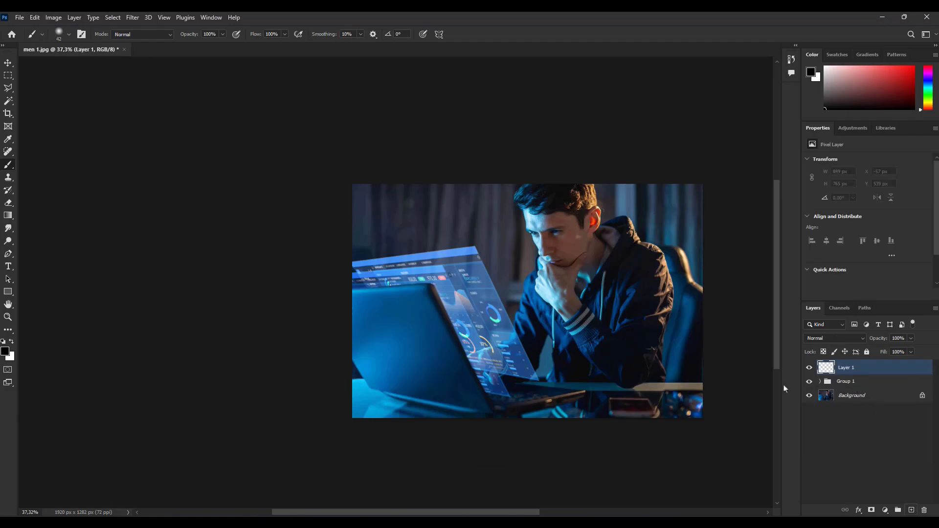
click(8, 88)
scroll(463, 274, up, 3)
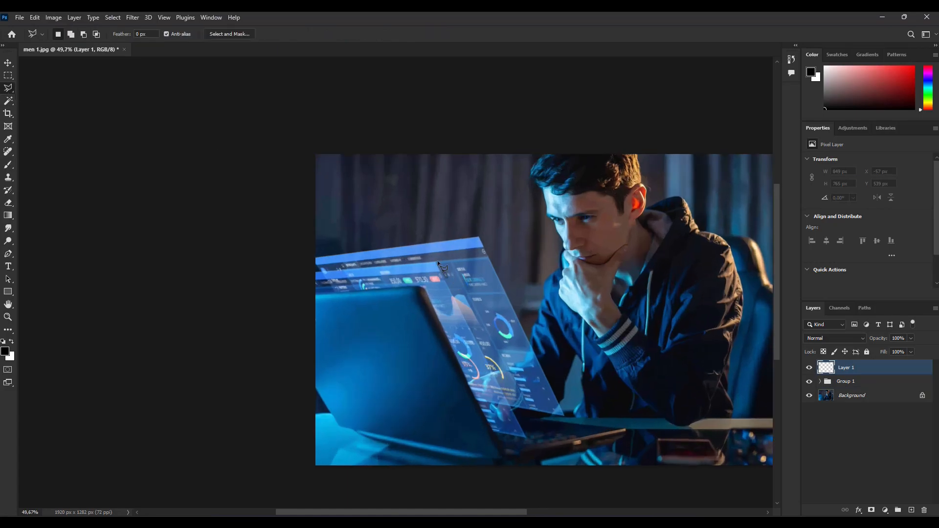
click(479, 238)
click(563, 140)
click(725, 143)
click(669, 353)
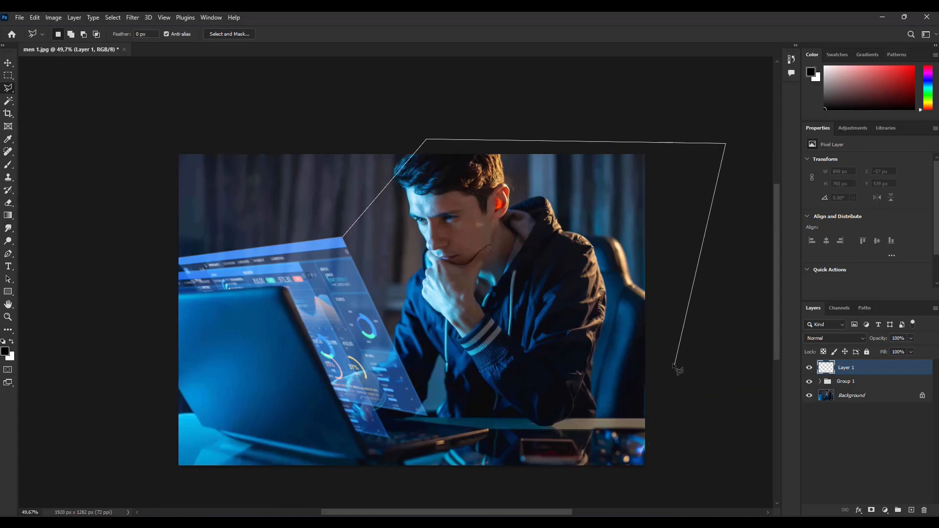
click(429, 416)
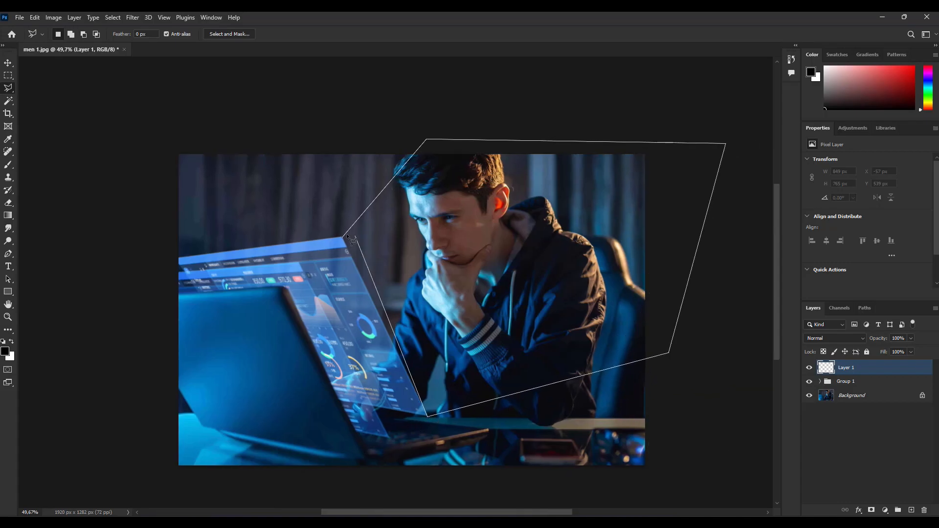
click(343, 238)
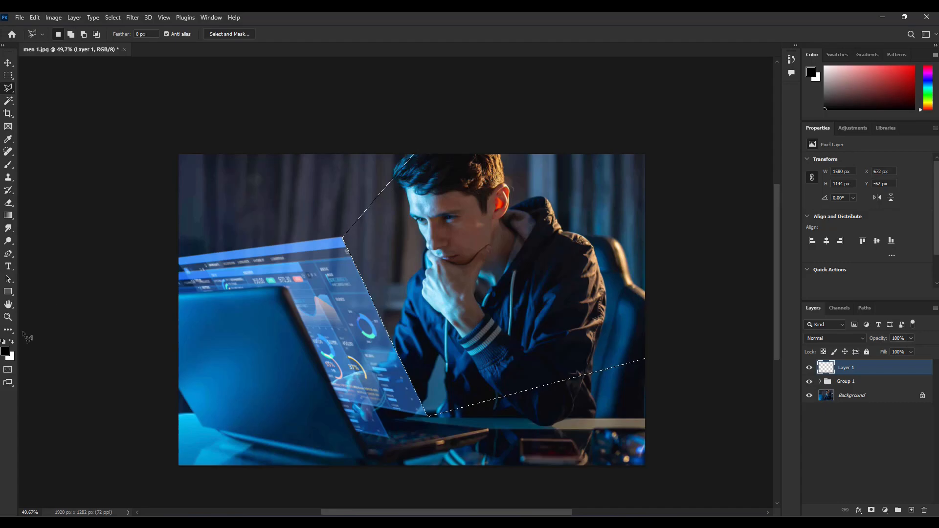
Step: Fill the polygonal selection on the new layer with blue #4a9bff using the Paint Bucket and clear the selection
click(6, 351)
click(680, 197)
mouse_move(668, 168)
mouse_down()
mouse_move(649, 138)
mouse_move(633, 135)
mouse_up()
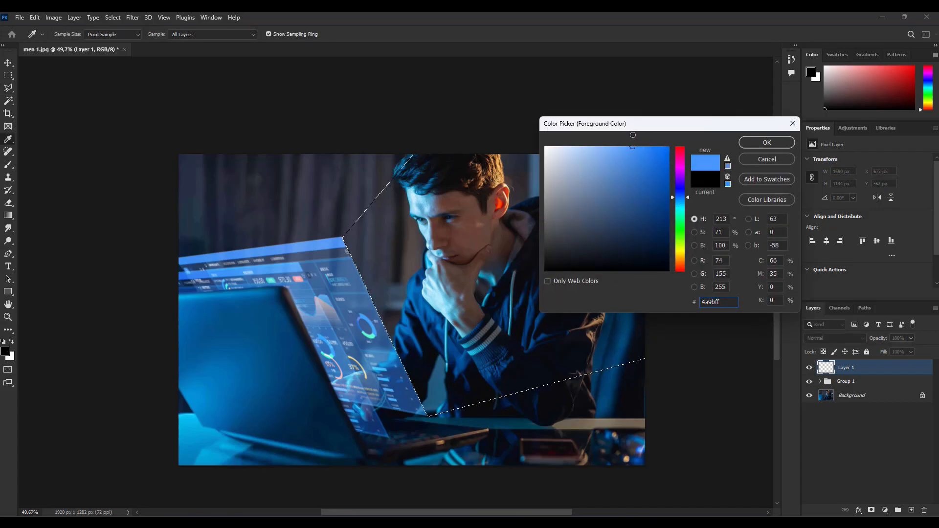
click(745, 141)
click(7, 215)
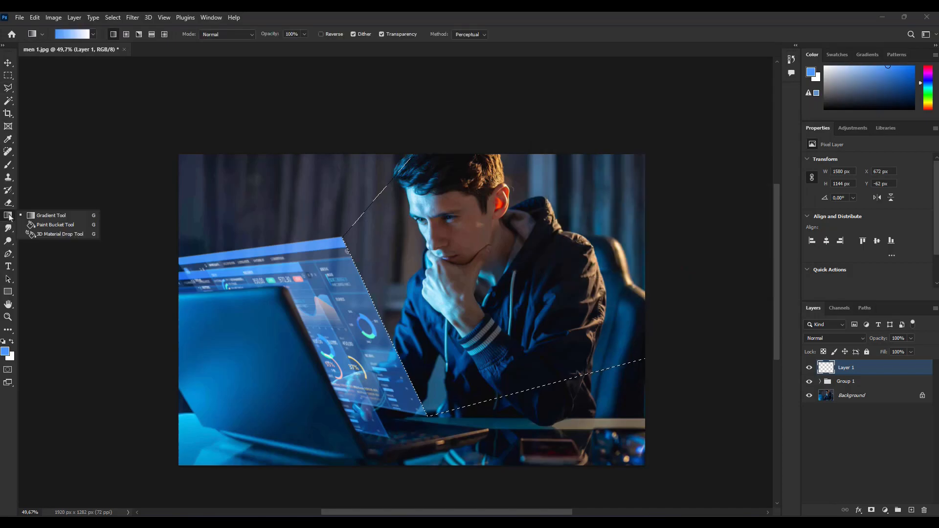
key(shift+g)
click(408, 303)
key(ctrl+d)
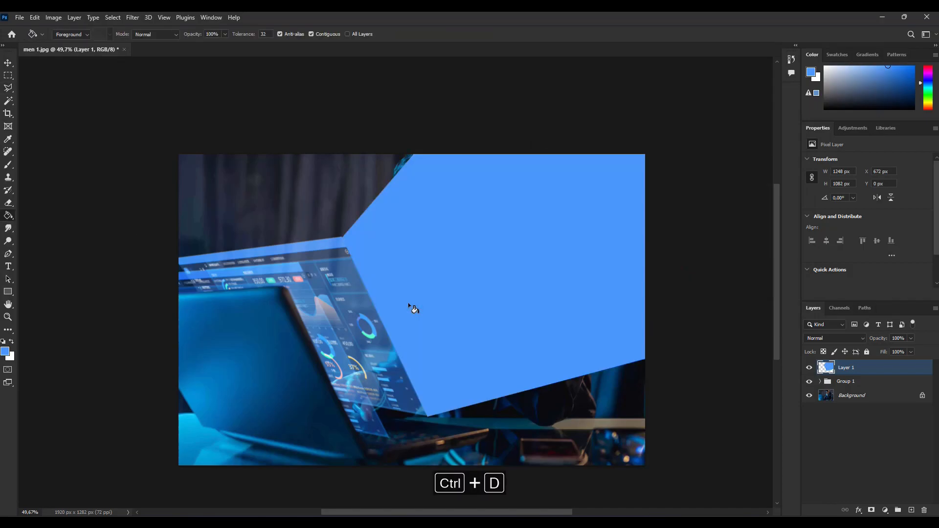
Step: Set Layer 1's blend mode to Linear Light and widen the blue shape slightly to 1254 px so it meets the dashboard edge
click(833, 338)
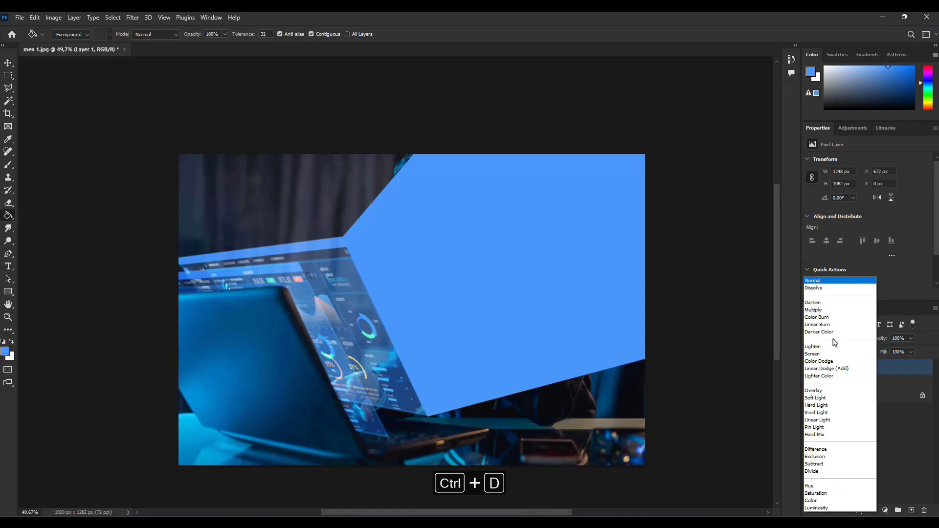
click(827, 420)
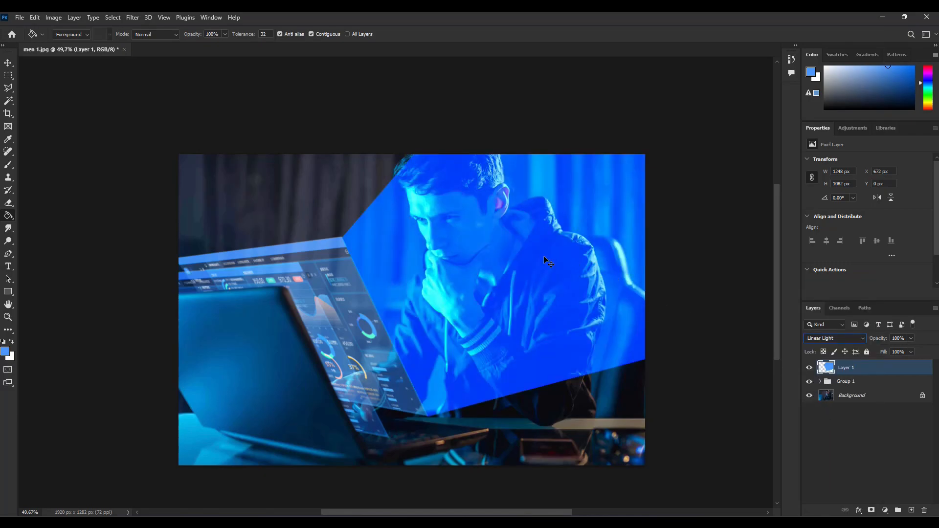
key(ctrl+t)
drag(341, 155, 339, 154)
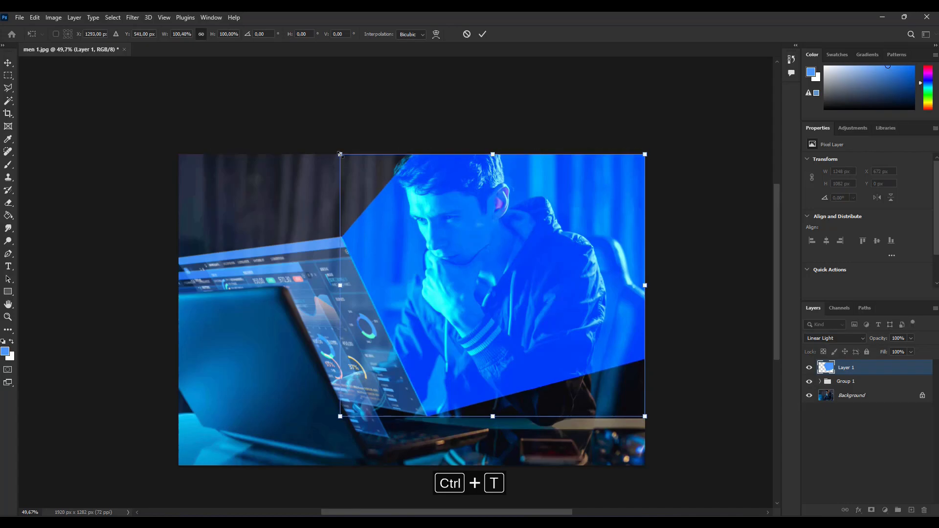
click(8, 68)
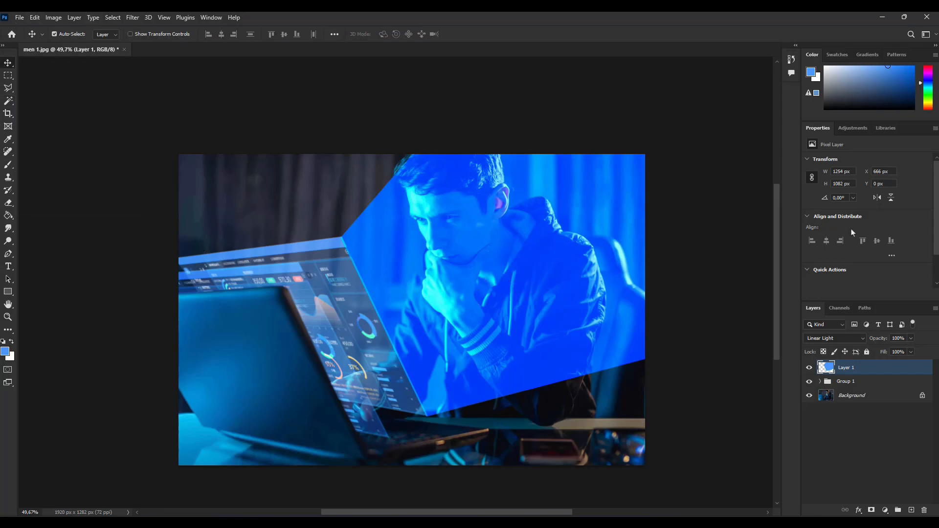
Step: Try refilling the blue light shape with the paler blue #b8d8ff
ctrl+click(823, 367)
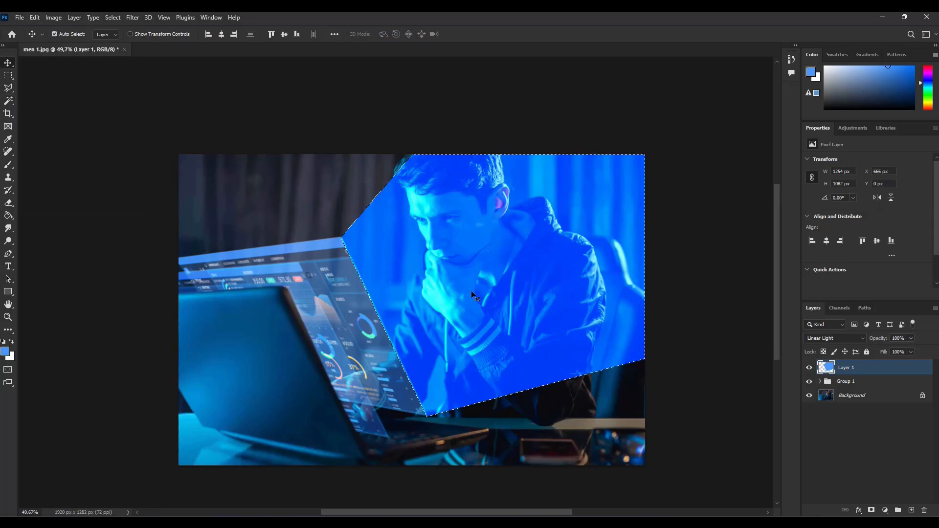
click(4, 352)
click(580, 146)
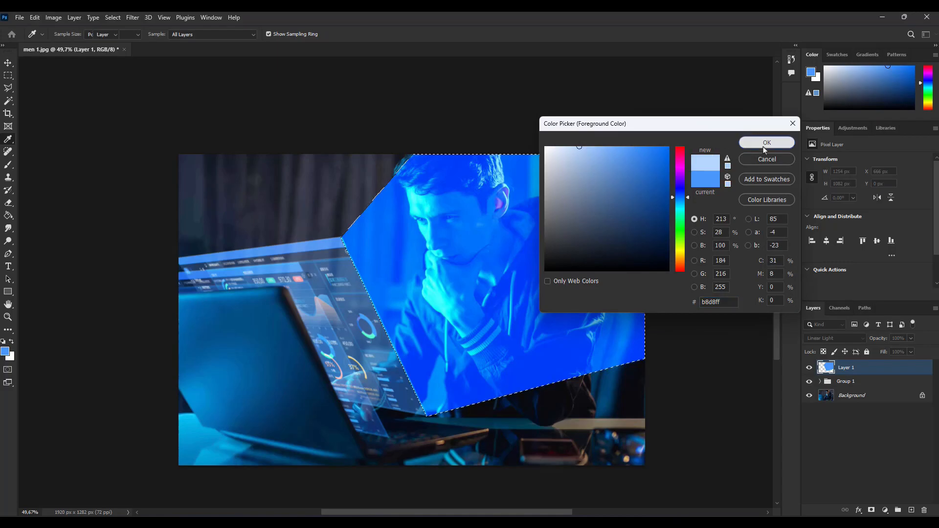
click(766, 142)
click(10, 217)
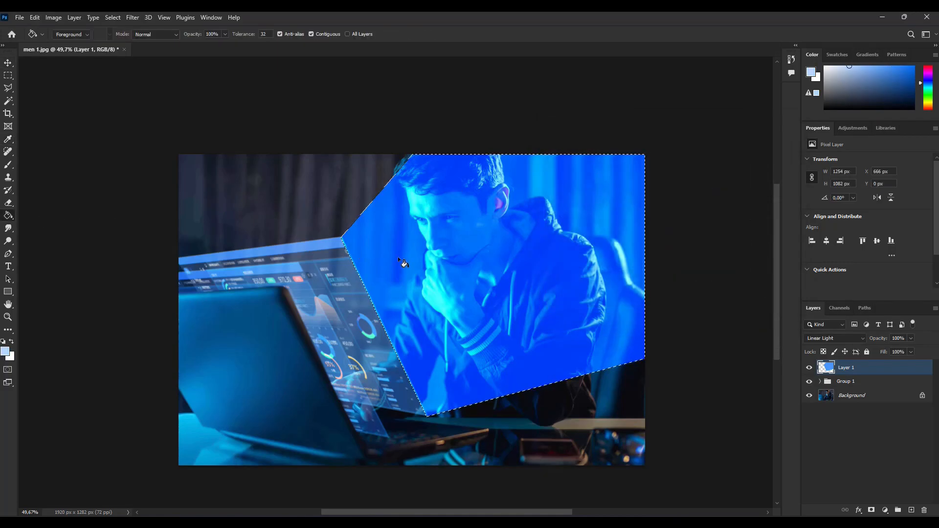
click(398, 258)
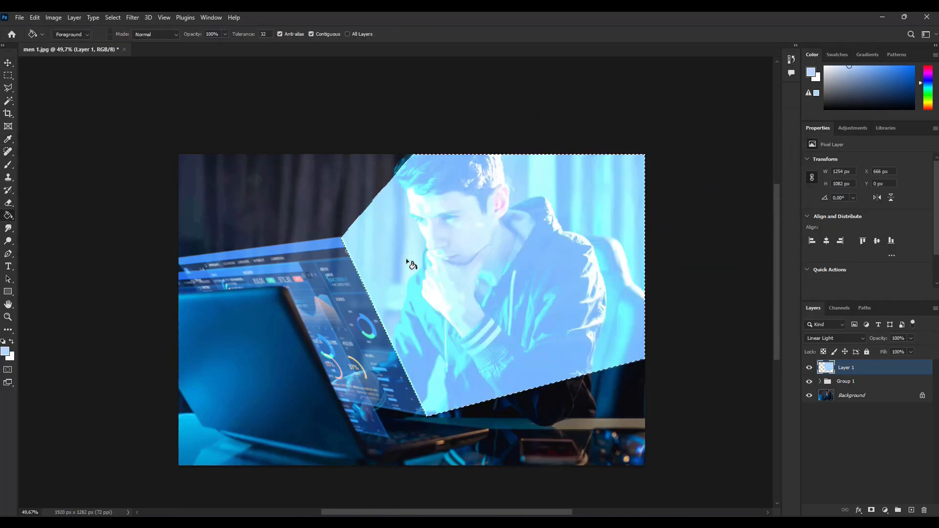
click(406, 259)
key(ctrl+d)
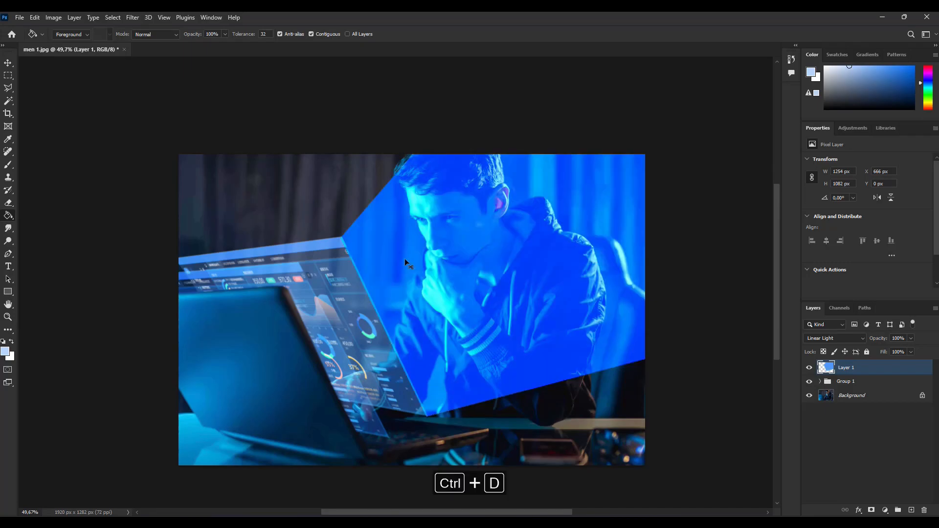
Step: Duplicate Layer 1 and move the original light shape over to the rear dashboard's slanted edge next to the laptop lid
scroll(395, 238, down, 2)
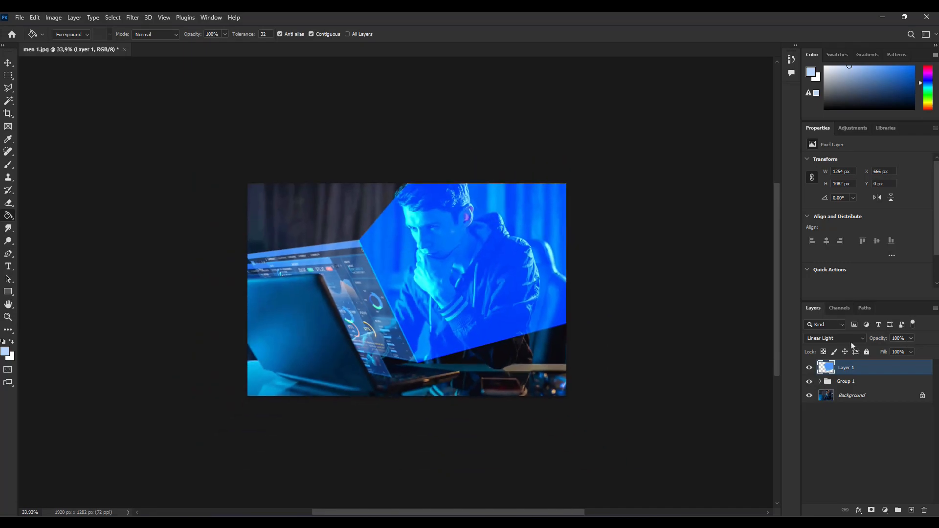
key(ctrl+j)
click(861, 383)
key(ctrl+t)
drag(466, 266, 352, 283)
drag(367, 334, 453, 336)
scroll(396, 335, up, 4)
drag(336, 235, 330, 235)
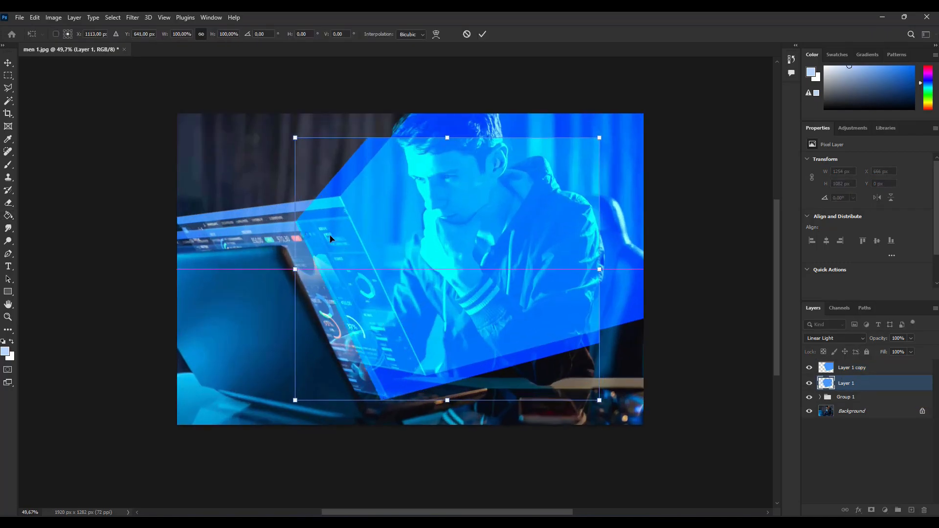
Step: Distort the dashboard-side corners of Layer 1's light shape to match the slant of the rear dashboard's edge
right_click(407, 318)
click(363, 345)
drag(297, 400, 306, 397)
drag(297, 138, 295, 140)
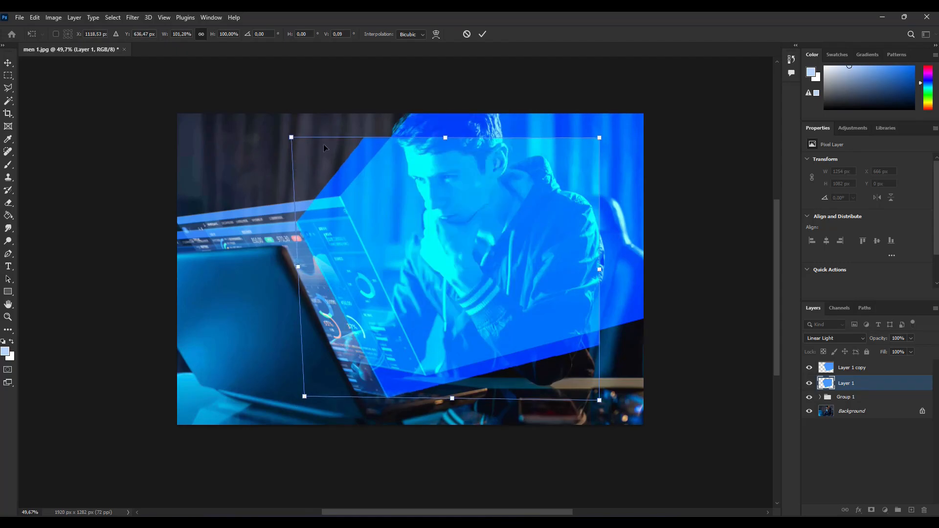
click(6, 65)
Step: Add a layer mask to Layer 1 and paint it black with a soft 392 brush to fade the light over the man
scroll(256, 235, down, 5)
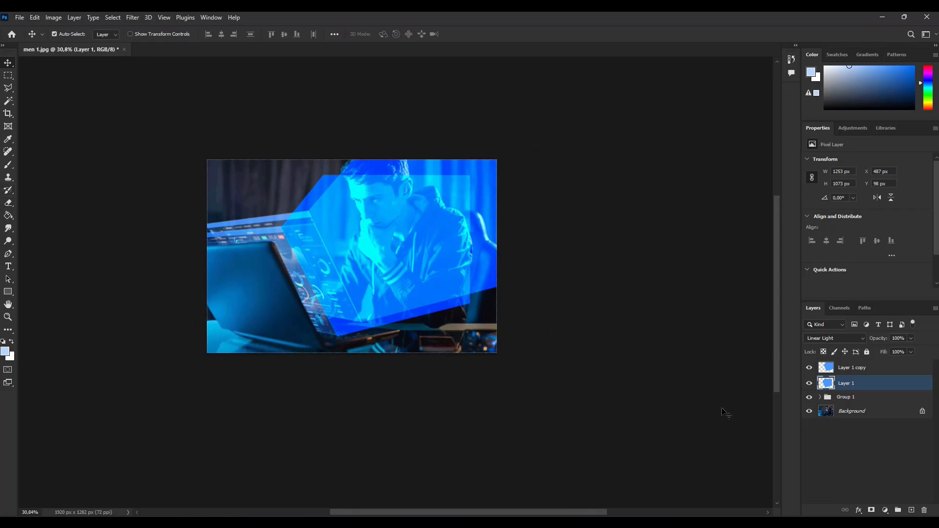
click(872, 510)
key(b)
mouse_move(357, 193)
mouse_down()
mouse_move(393, 156)
mouse_move(378, 173)
mouse_move(454, 180)
mouse_move(470, 215)
mouse_move(401, 294)
mouse_move(497, 294)
mouse_move(421, 215)
mouse_move(433, 197)
mouse_up()
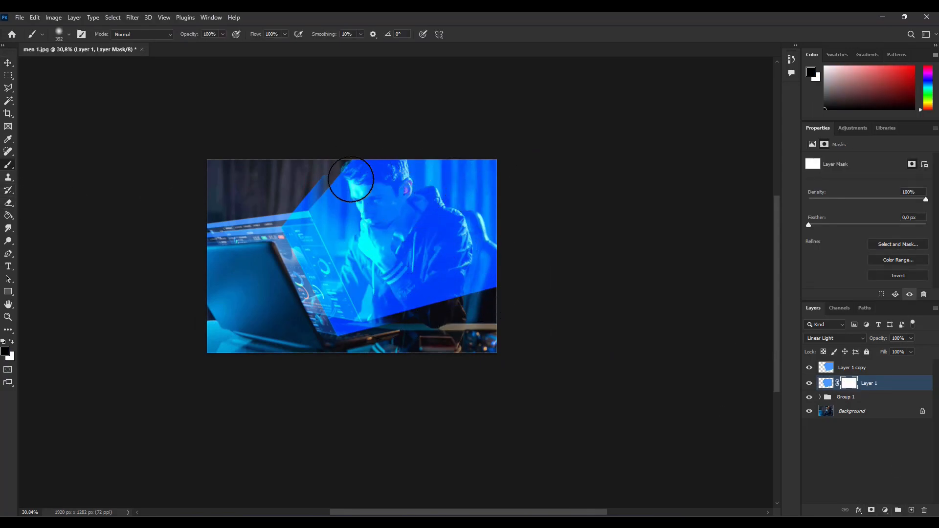
Step: Mask Layer 1 copy and fade its light over the man and background with a soft black 788 brush, finishing at 48% opacity
click(887, 370)
click(871, 510)
key(bracketright)
key(bracketright)
key(bracketright)
key(bracketright)
mouse_move(429, 188)
mouse_down()
mouse_move(497, 205)
mouse_move(521, 247)
mouse_up()
click(223, 34)
click(198, 46)
click(366, 229)
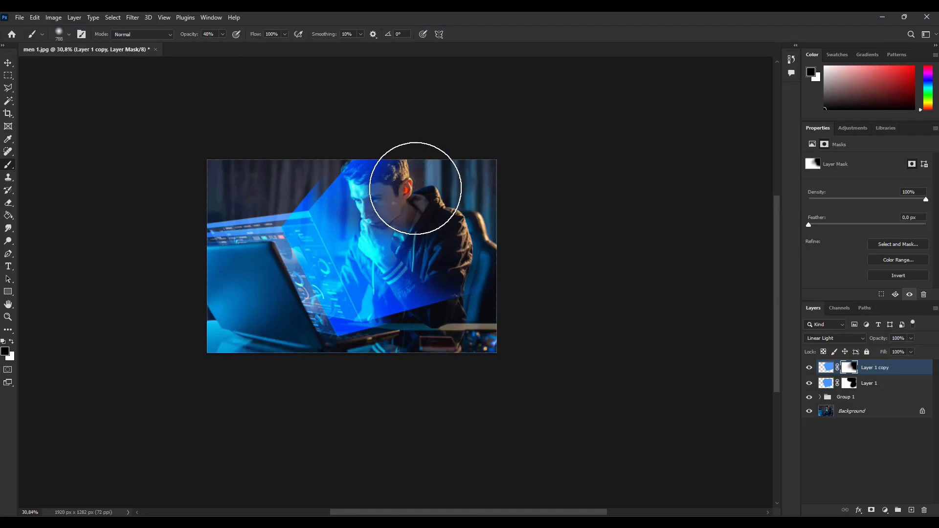
Step: Duplicate Layer 1 and move the Layer 1 copy layer directly above Group 1
click(8, 63)
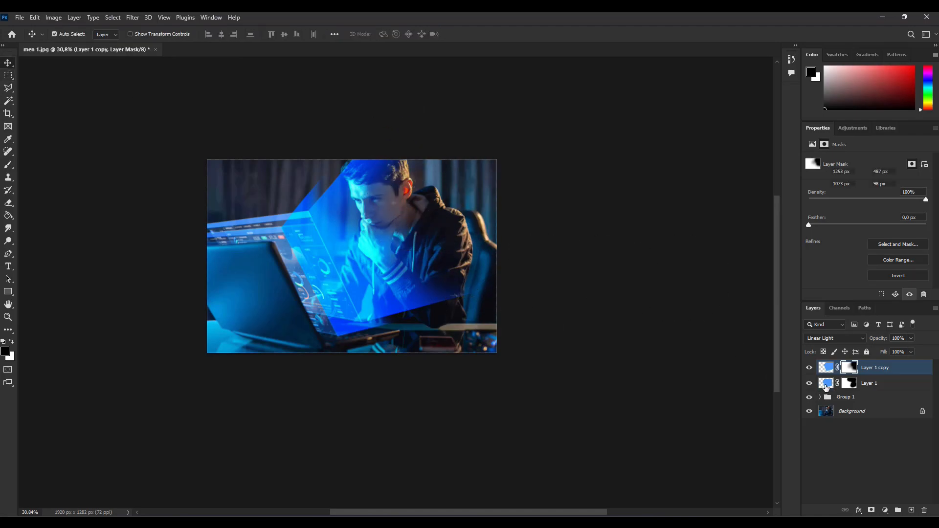
click(826, 383)
key(ctrl+j)
drag(871, 384, 860, 411)
key(ctrl+z)
click(827, 400)
drag(829, 369, 842, 402)
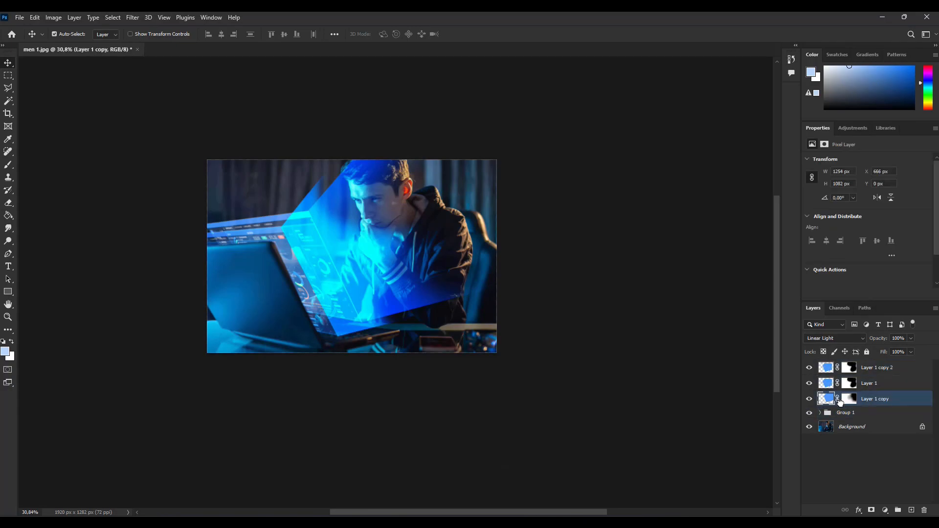
Step: Move Layer 1 copy's light over the laptop and extend its man-side edge vertically with a perspective transform
key(ctrl+t)
drag(375, 282, 273, 296)
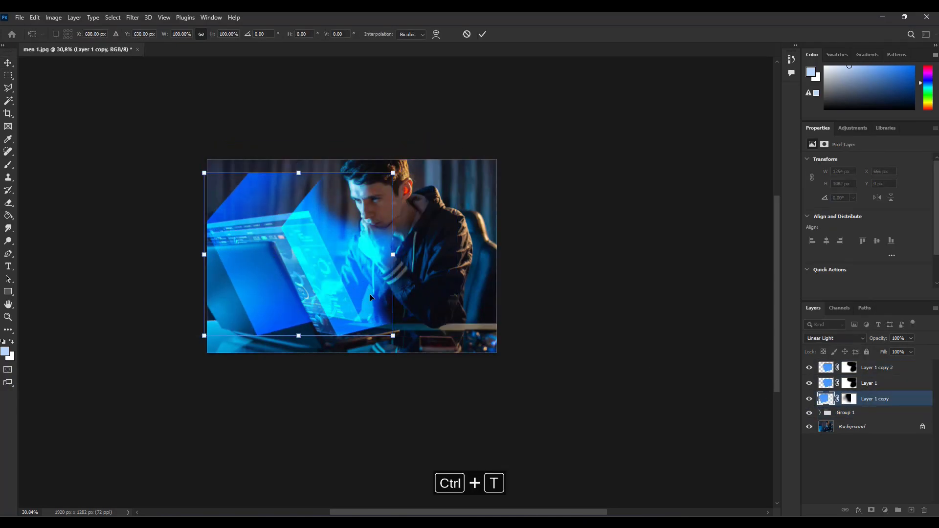
right_click(380, 322)
click(398, 162)
drag(394, 336, 399, 360)
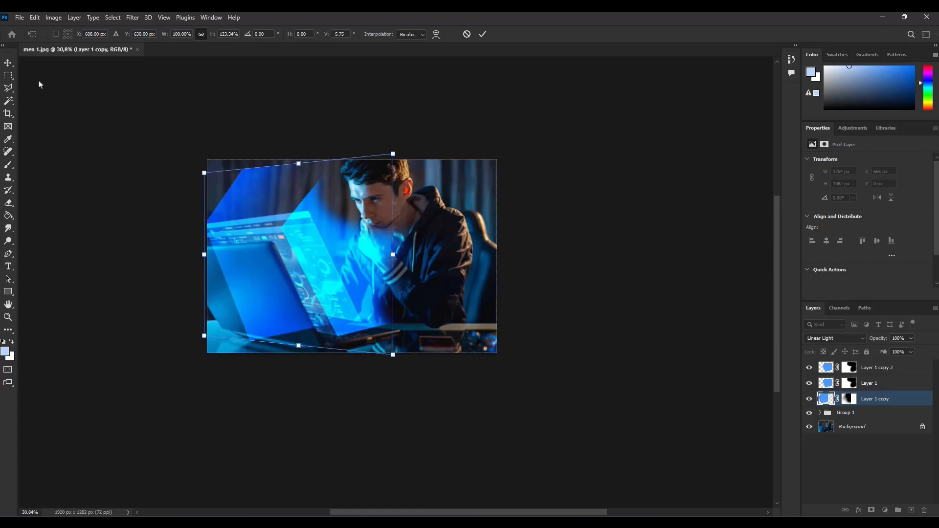
click(8, 63)
Step: Mask Layer 1 copy's light off the laptop lid using Group 1's inverted laptop-edge selection, and fade its upper area with an 89% opacity black brush
click(820, 413)
ctrl+click(857, 467)
click(849, 400)
click(820, 413)
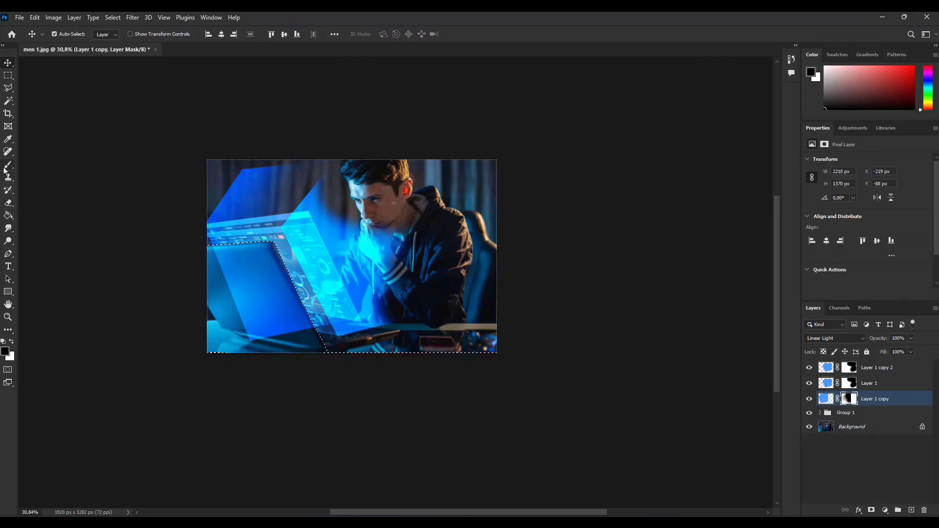
click(8, 165)
click(113, 17)
click(123, 57)
mouse_move(237, 289)
mouse_down()
mouse_move(246, 313)
mouse_move(230, 291)
mouse_move(259, 343)
mouse_move(238, 326)
mouse_move(295, 357)
mouse_move(285, 340)
mouse_move(292, 324)
mouse_move(242, 289)
mouse_up()
key(ctrl+d)
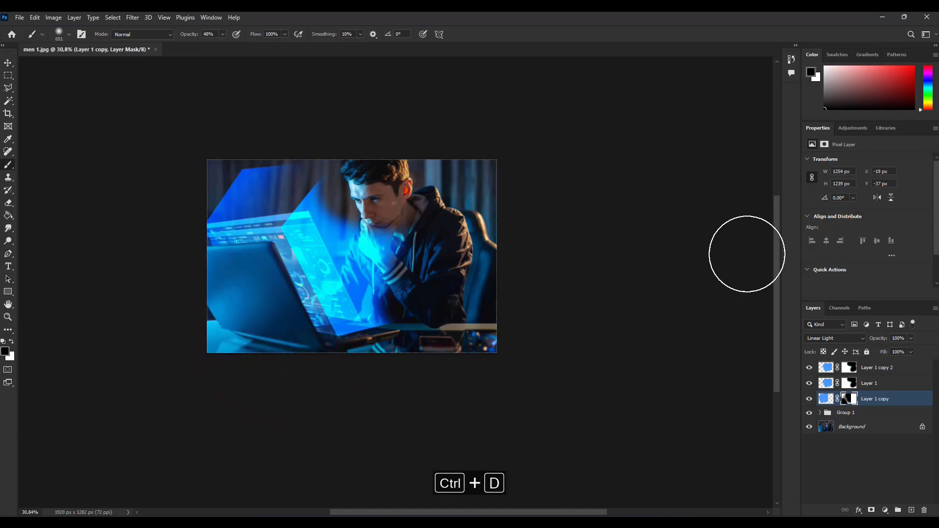
key(8)
key(9)
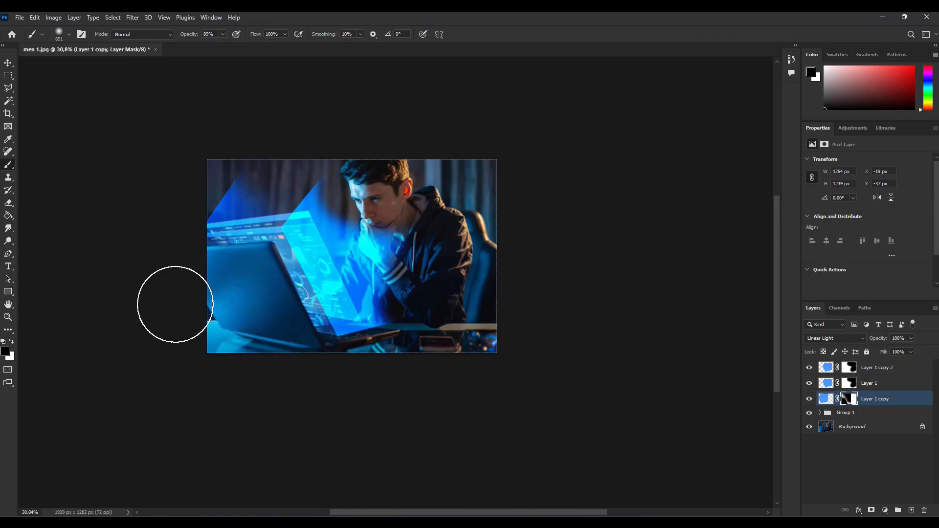
Step: Shift Layer 1 copy 2's light further over the man and distort its dashboard-side corners to match the screen's slant
click(809, 384)
click(809, 384)
click(809, 384)
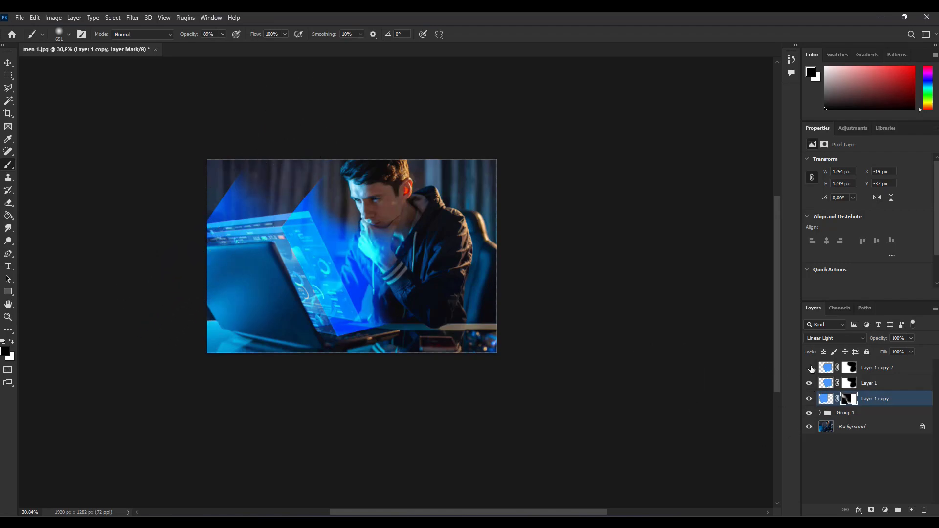
click(810, 384)
click(825, 368)
key(ctrl+t)
drag(353, 268, 382, 254)
right_click(415, 248)
click(447, 296)
drag(307, 321, 302, 323)
drag(307, 160, 312, 157)
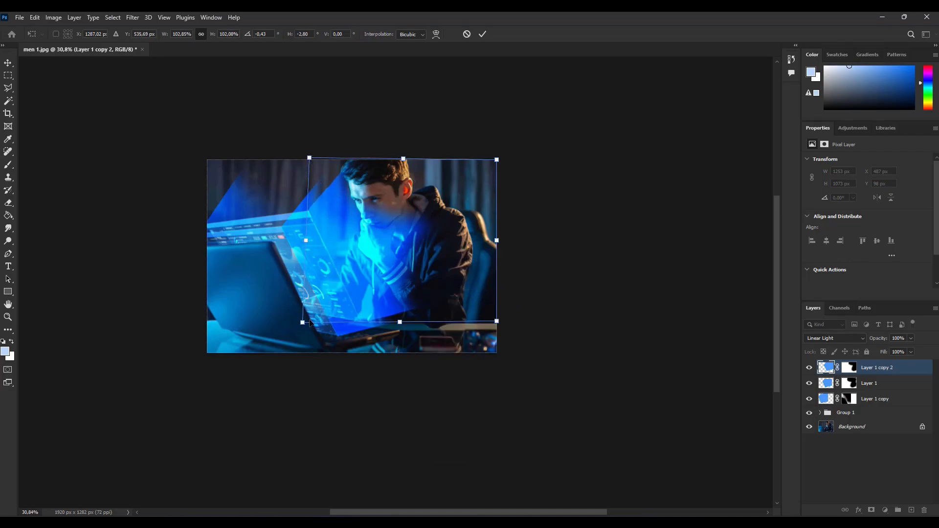
click(8, 63)
Step: Compare the light layers by toggling Layer 1 copy 2 and Layer 1, and move Layer 1 copy 2 below Layer 1
scroll(304, 223, down, 3)
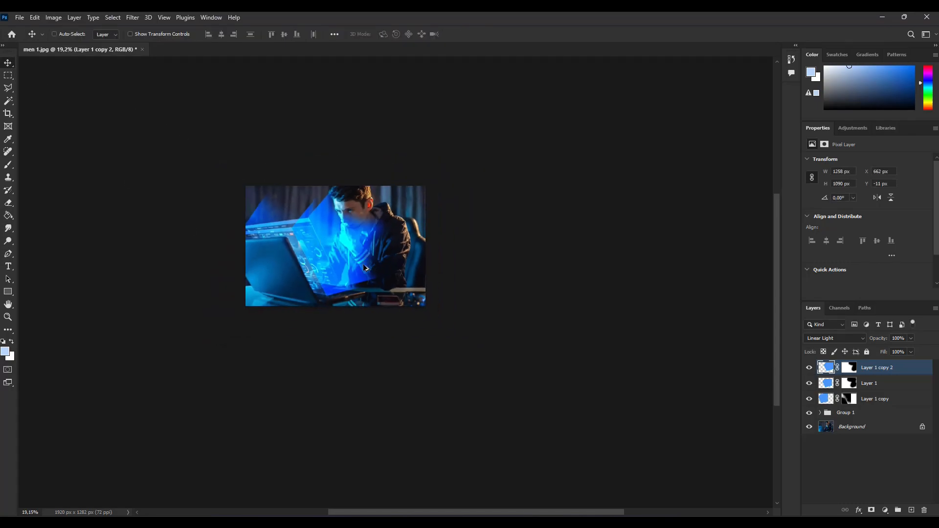
scroll(270, 283, up, 3)
scroll(270, 284, up, 1)
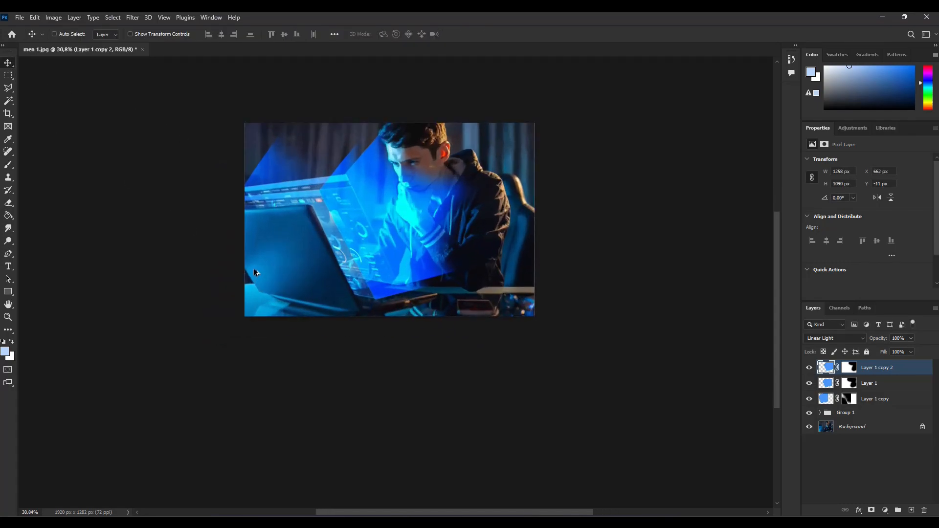
key(ctrl)
ctrl+click(809, 367)
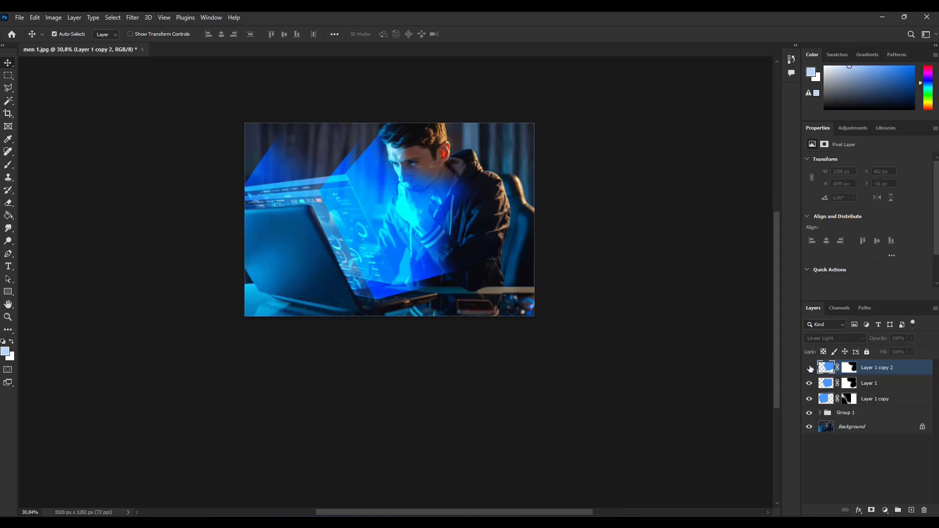
ctrl+click(809, 383)
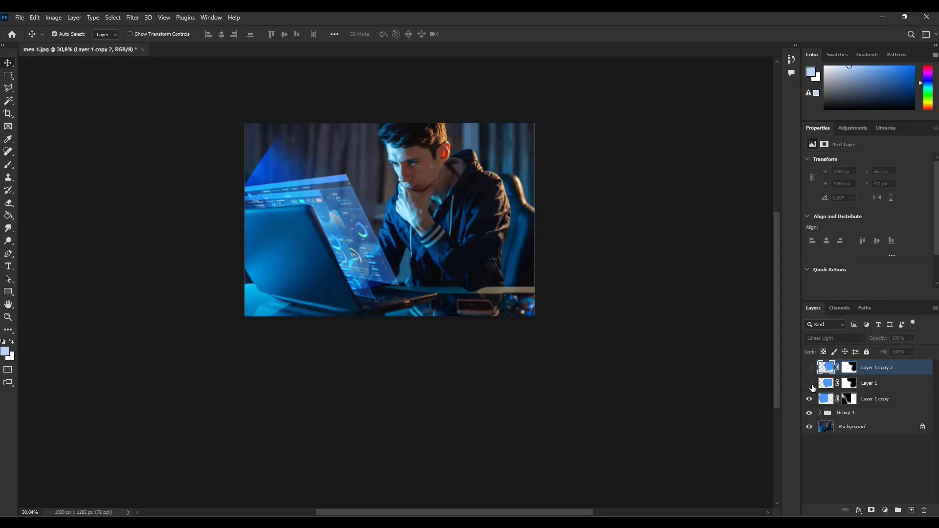
click(809, 384)
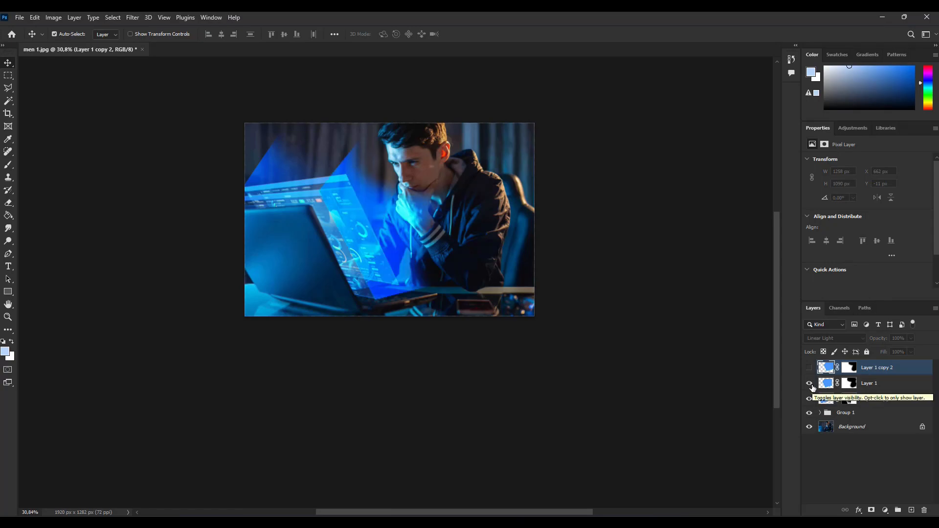
click(810, 371)
drag(827, 370, 830, 387)
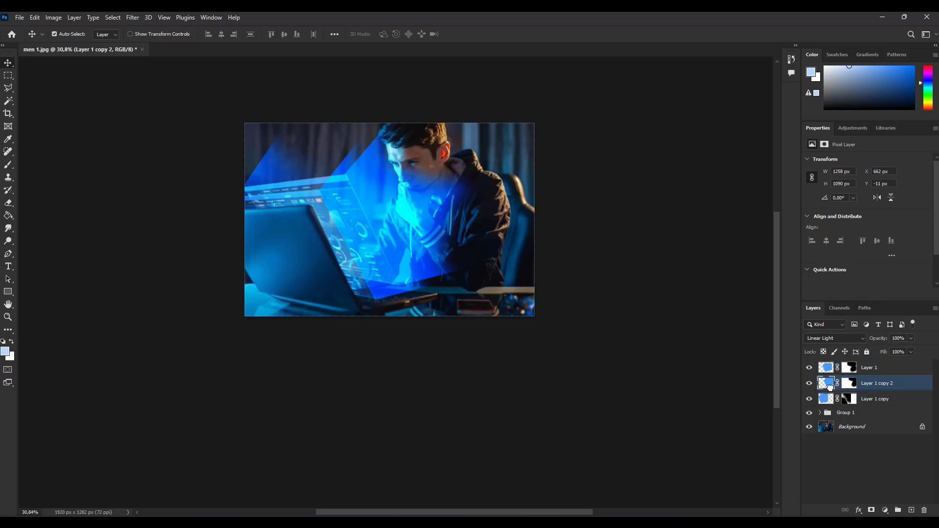
Step: Lower the opacity of Layer 1, Layer 1 copy 2 and Layer 1 copy to 35%
click(860, 404)
shift+click(883, 368)
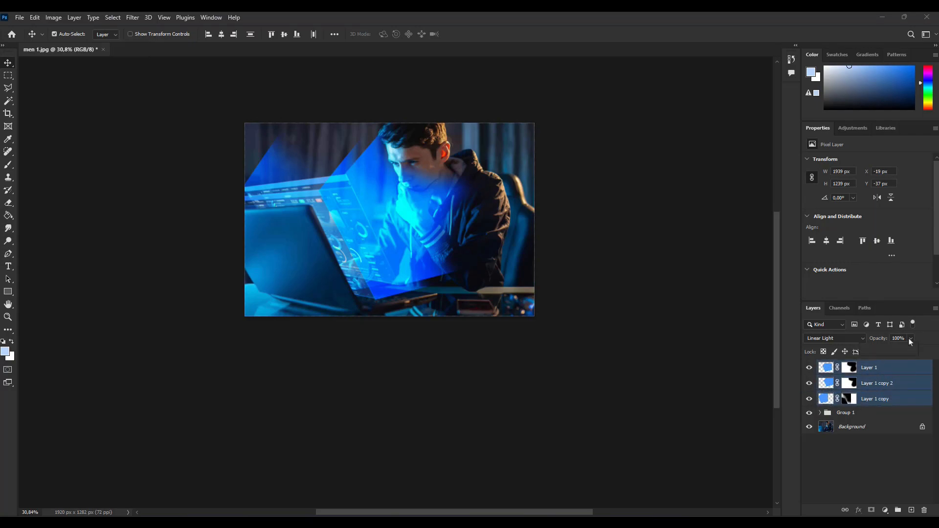
click(881, 349)
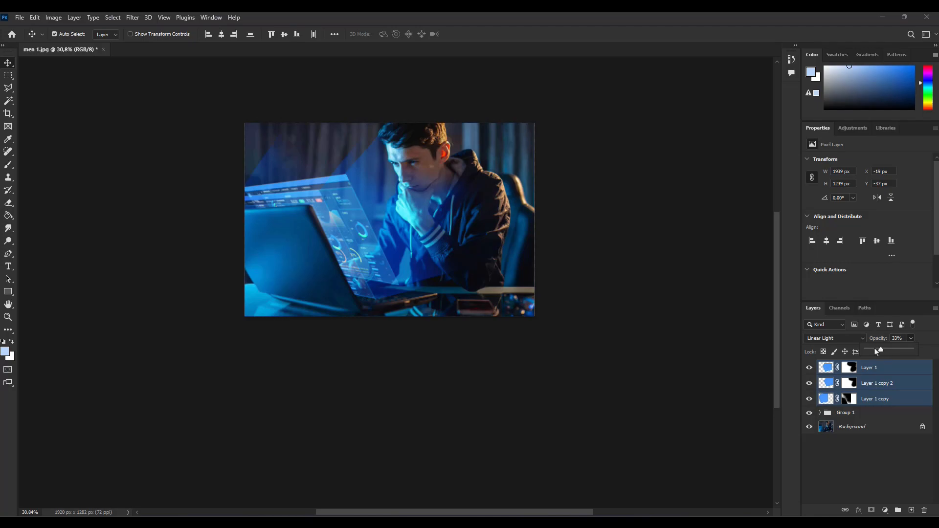
drag(875, 350, 883, 352)
Step: Apply a Motion Blur to Layer 1 with an angle of 25° and a distance of 35 pixels
click(877, 371)
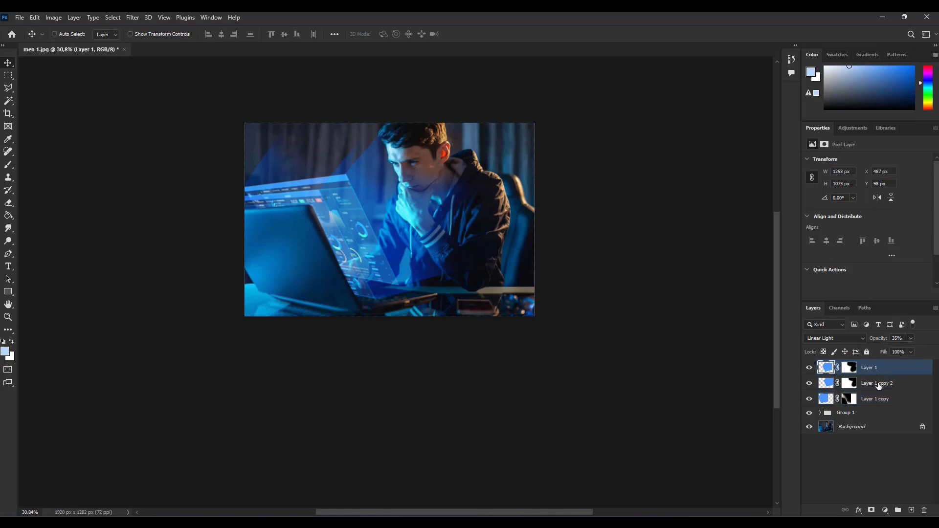
ctrl+click(875, 383)
key(ctrl+minus)
scroll(563, 322, down, 4)
scroll(342, 294, up, 5)
click(873, 388)
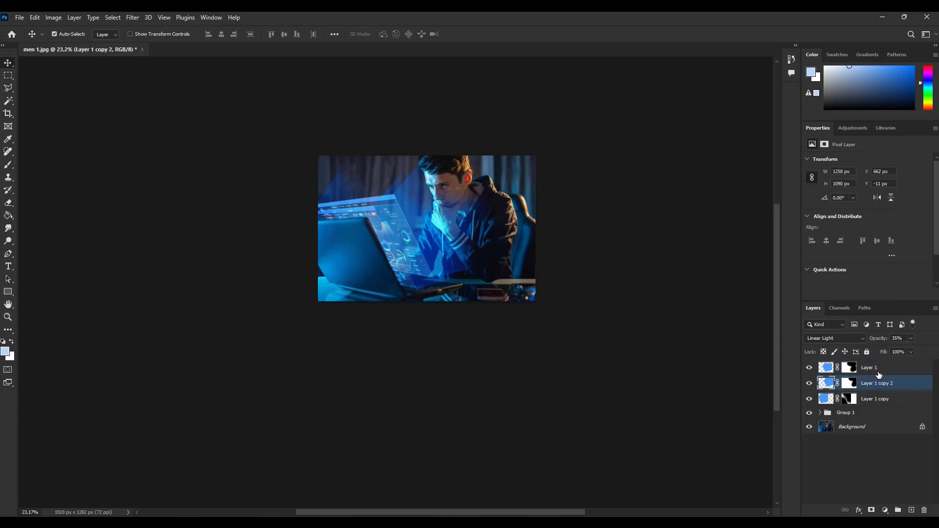
click(876, 371)
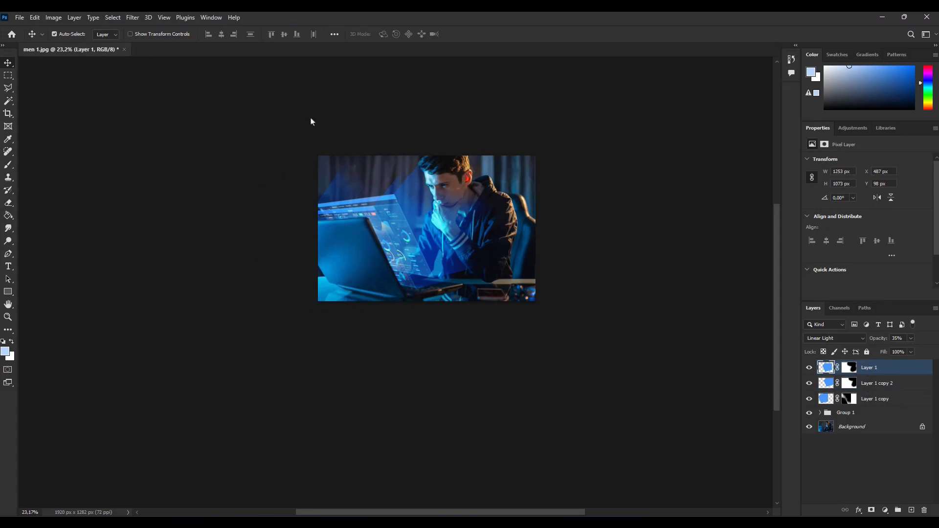
click(133, 18)
mouse_move(161, 145)
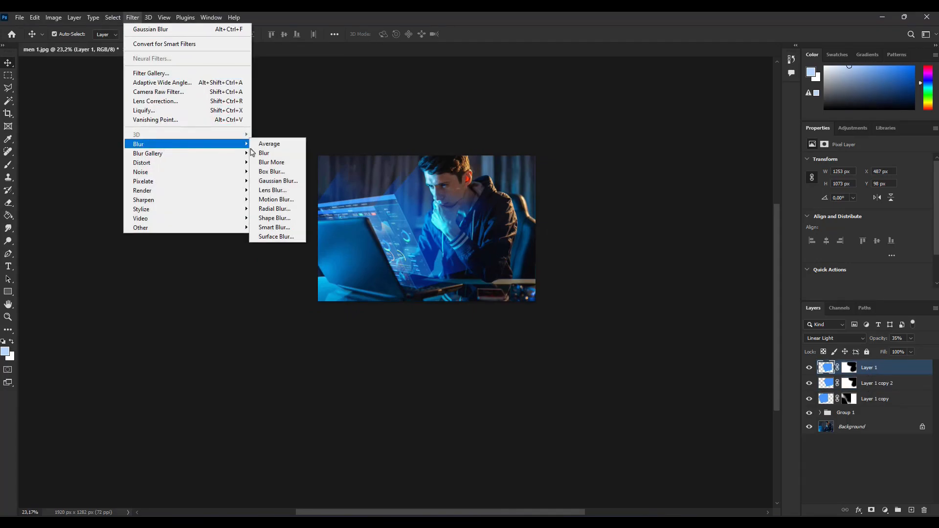
click(276, 200)
drag(735, 300, 695, 302)
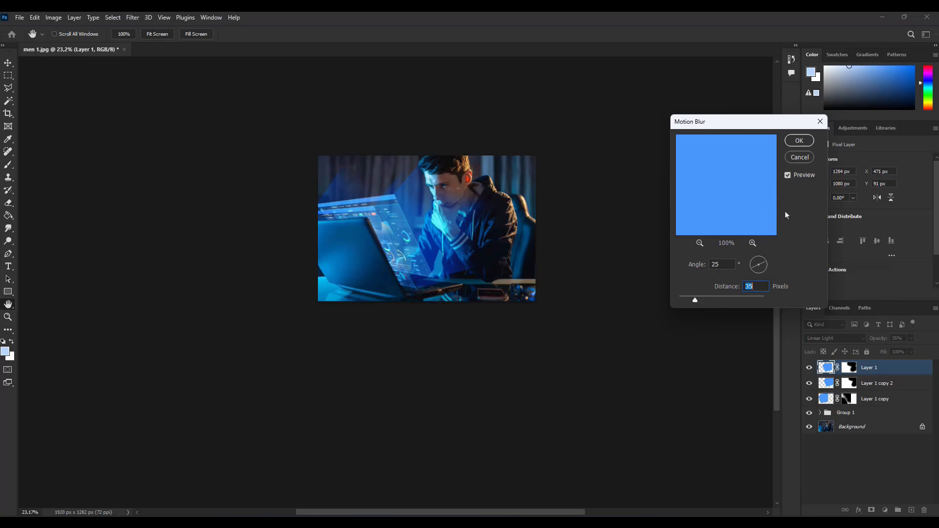
click(800, 141)
Step: Repeat the last Motion Blur on Layer 1 copy 2 and Layer 1 copy
key(alt+bracketleft)
click(134, 19)
click(136, 31)
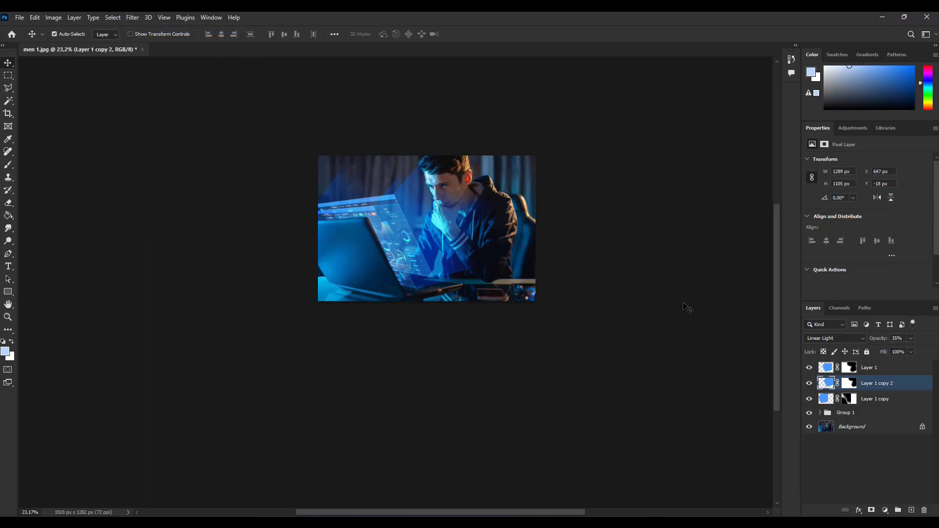
click(863, 399)
click(133, 17)
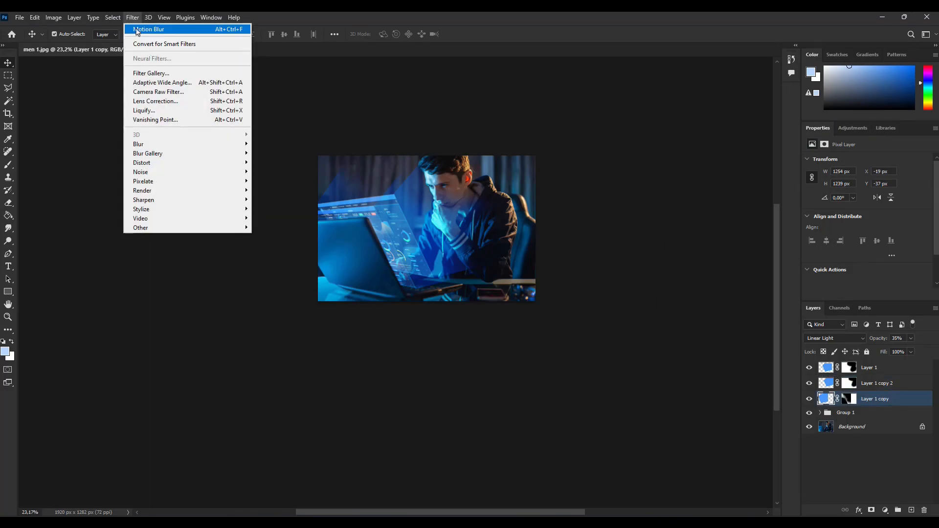
click(138, 30)
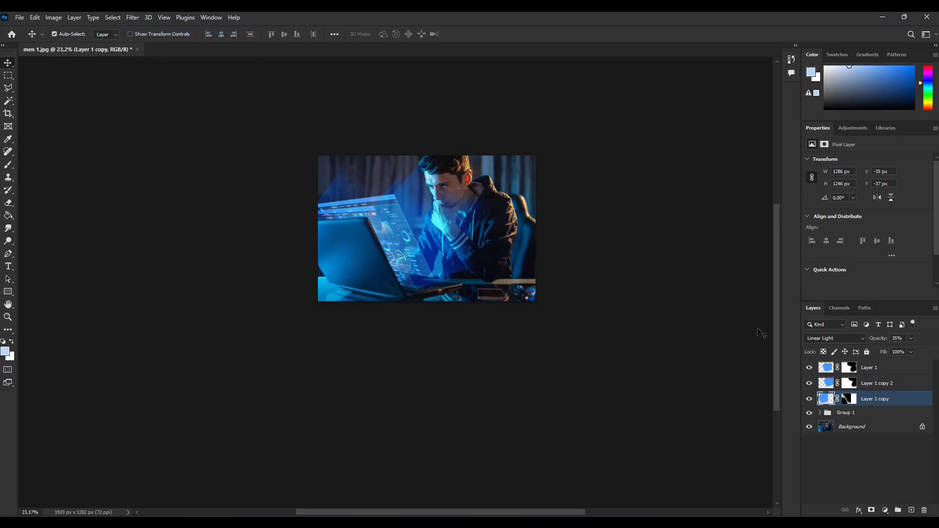
Step: Brighten Layer 1 with a Levels adjustment, setting the midtone input level to 1,31 and copying that value
ctrl+click(864, 384)
ctrl+click(864, 374)
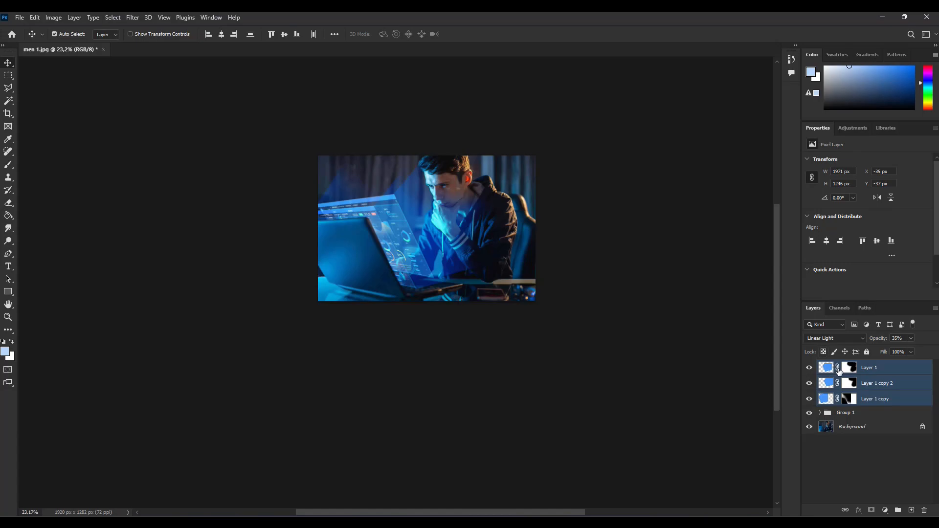
click(853, 372)
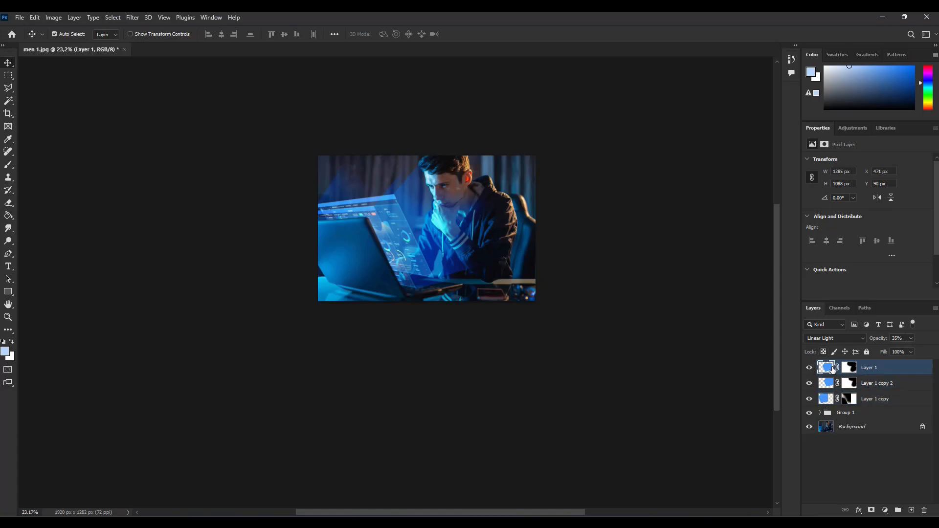
click(53, 17)
mouse_move(98, 40)
click(179, 53)
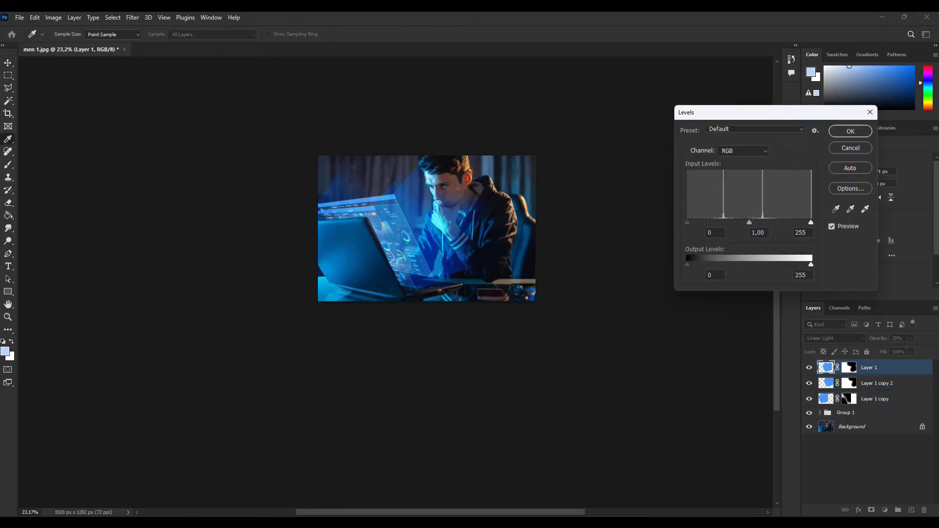
drag(751, 224, 725, 225)
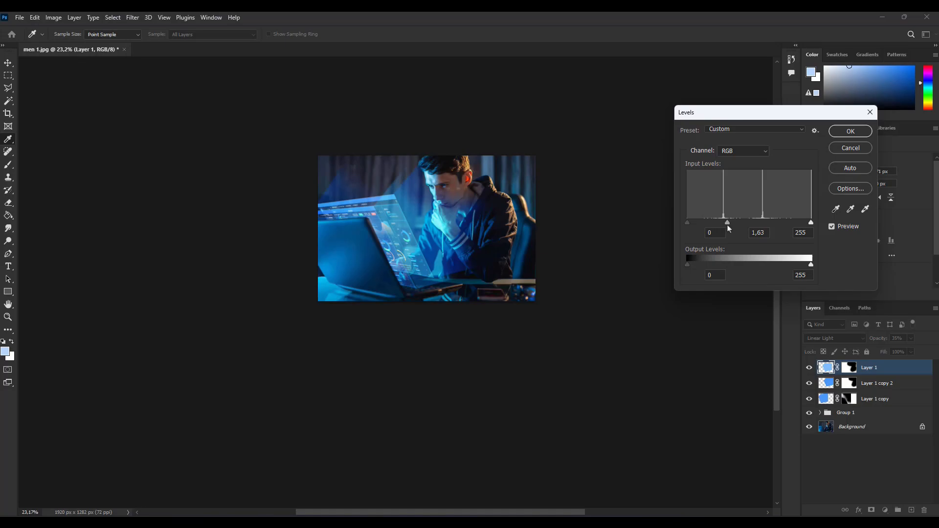
drag(731, 224, 731, 224)
key(ctrl+c)
click(832, 226)
click(832, 227)
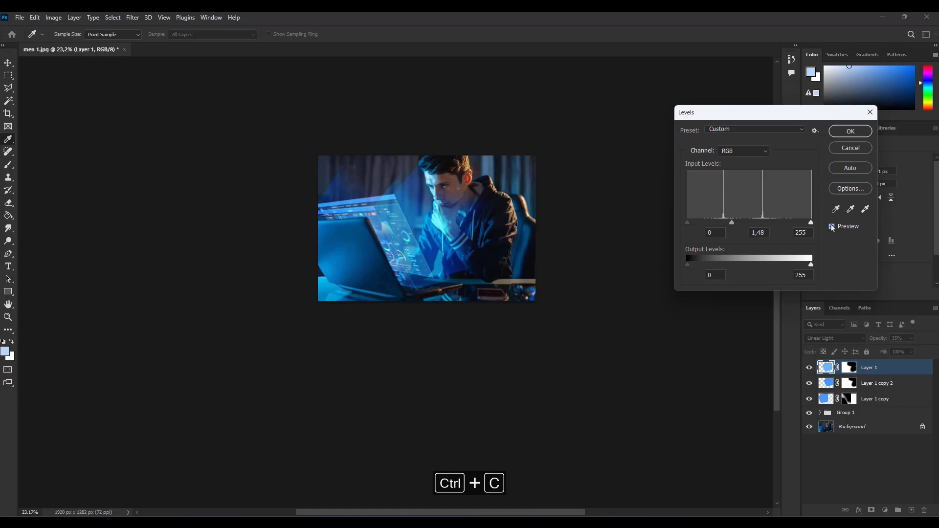
drag(735, 225, 740, 225)
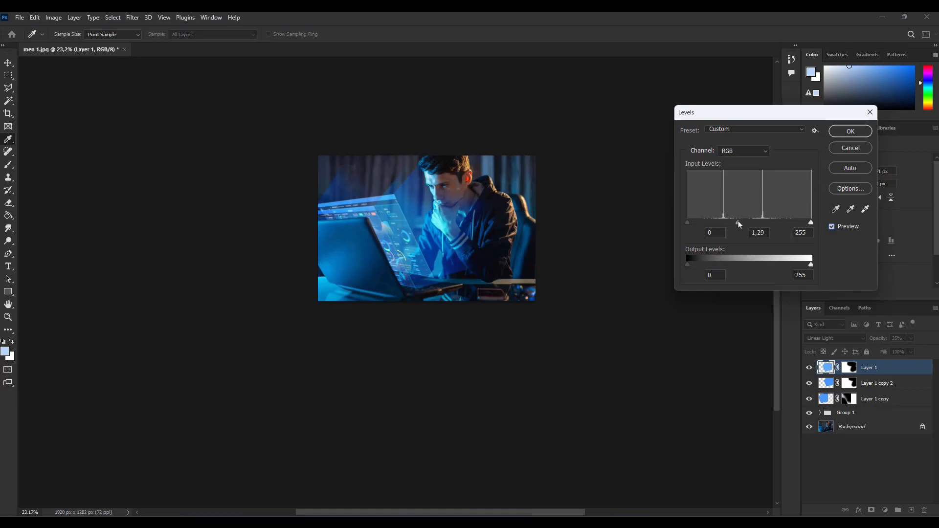
key(ctrl+c)
click(848, 132)
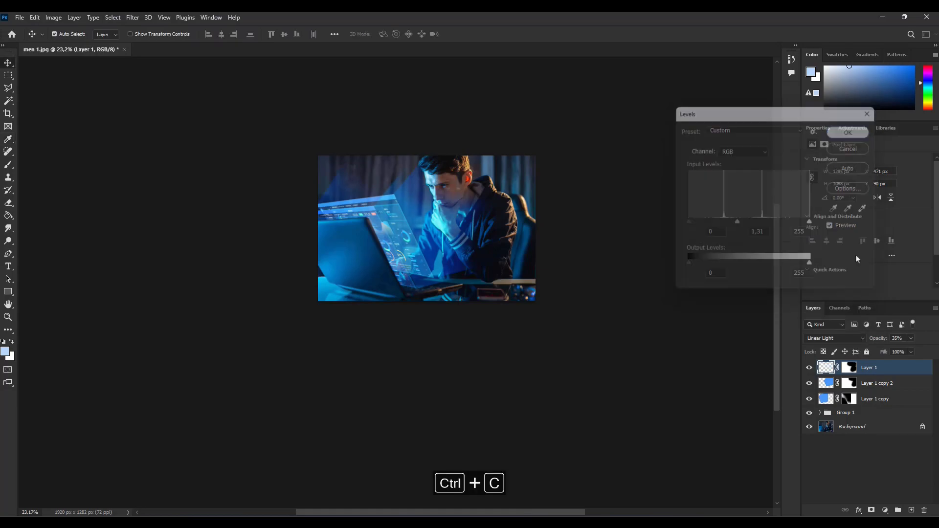
Step: Apply Levels to Layer 1 copy 2 with the copied midtone input level of 1,31
click(829, 382)
click(53, 17)
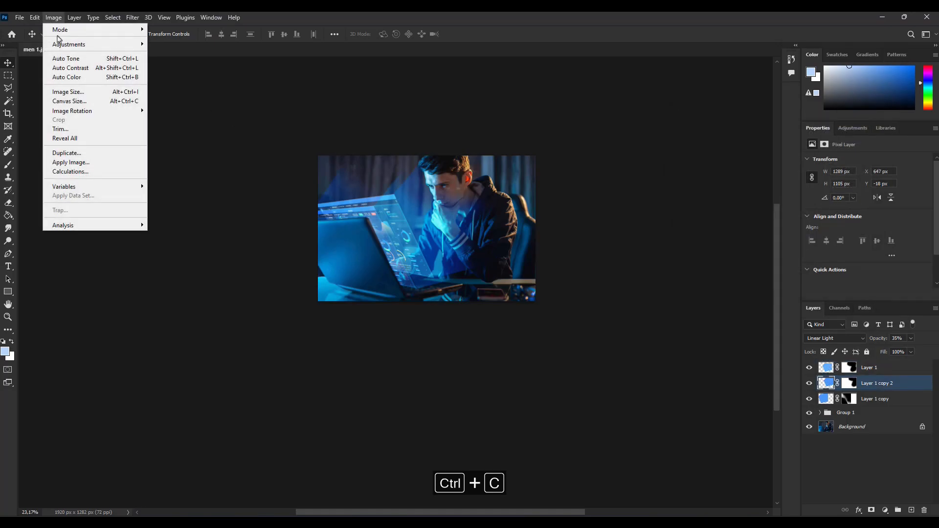
mouse_move(68, 41)
click(161, 52)
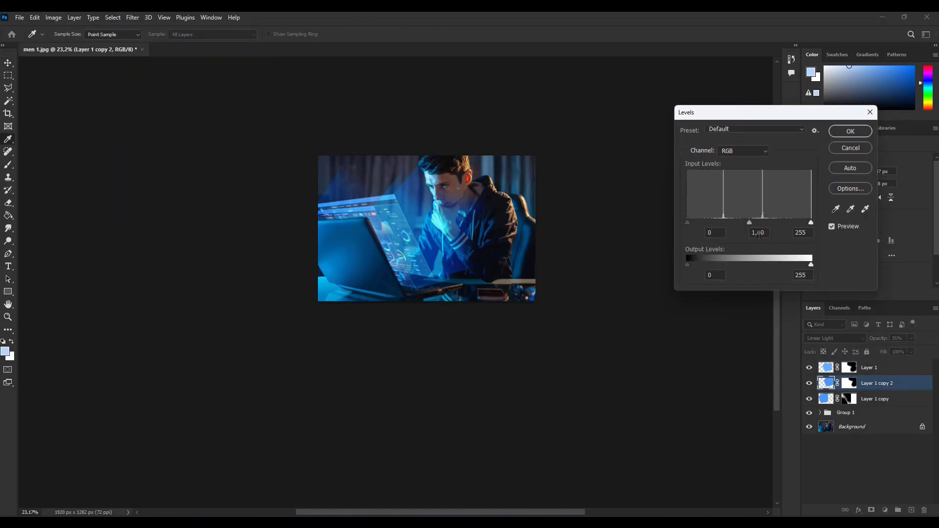
key(ctrl+v)
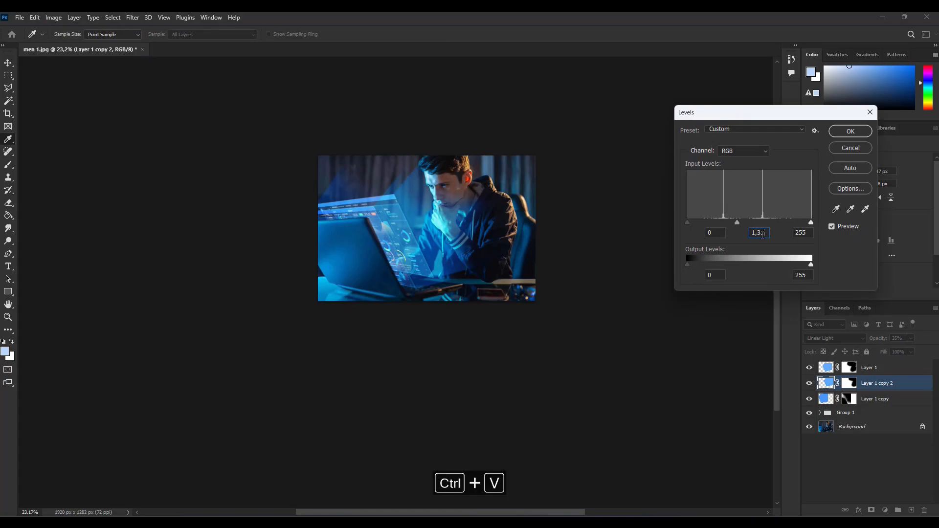
click(850, 131)
Step: Apply Levels to Layer 1 copy with the copied midtone input level of 1,31
click(880, 399)
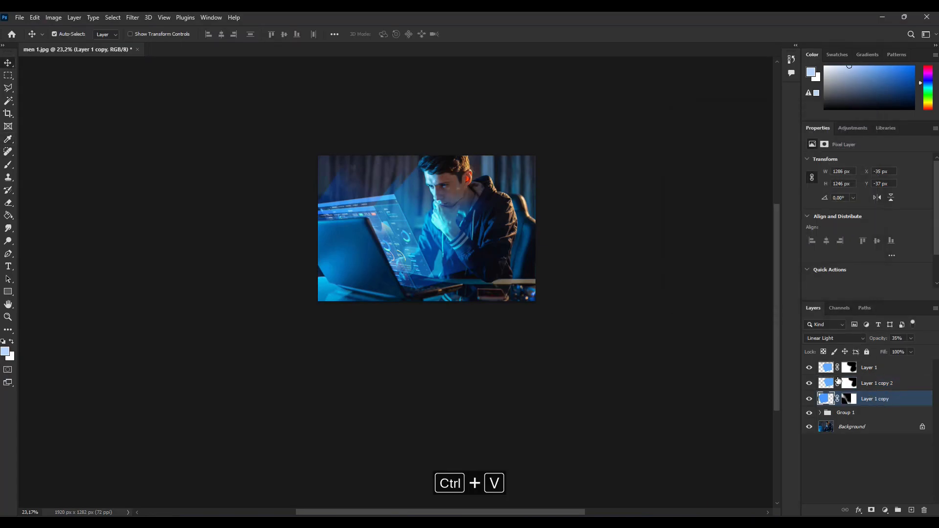
click(54, 17)
mouse_move(73, 44)
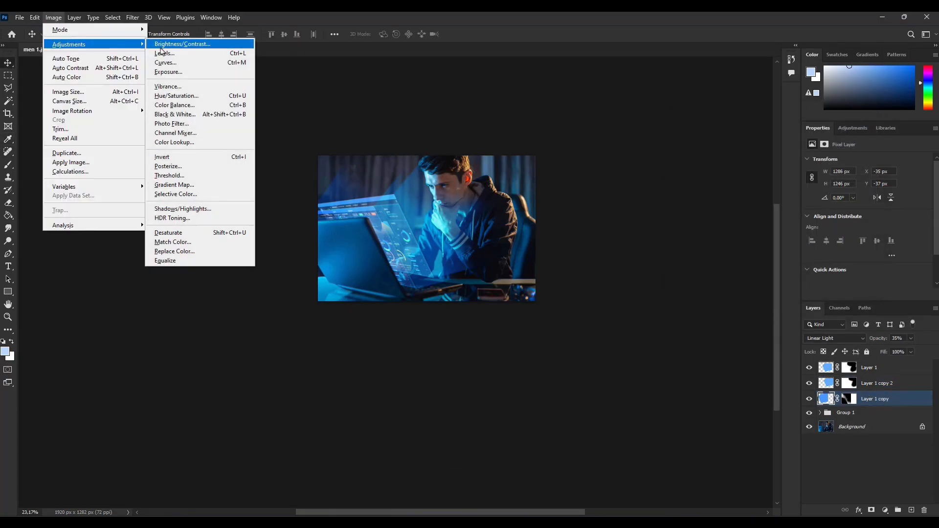
click(165, 54)
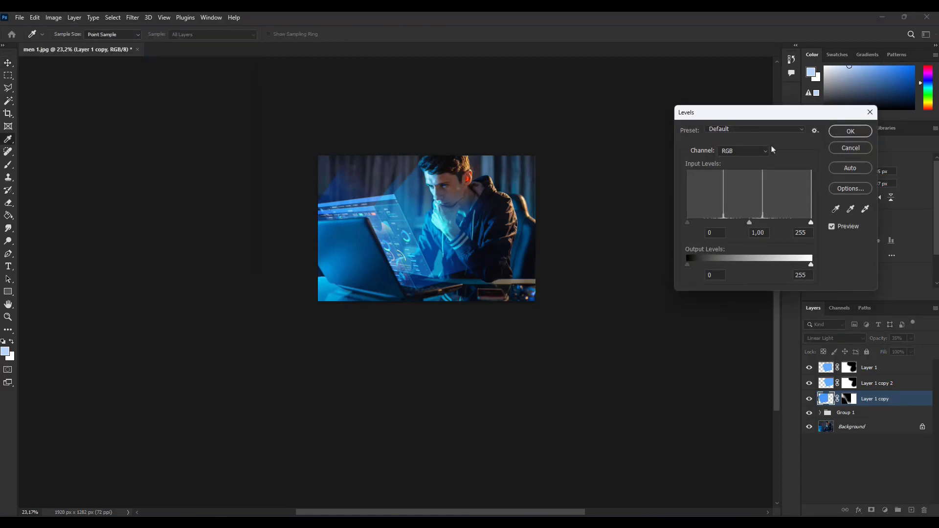
key(ctrl+v)
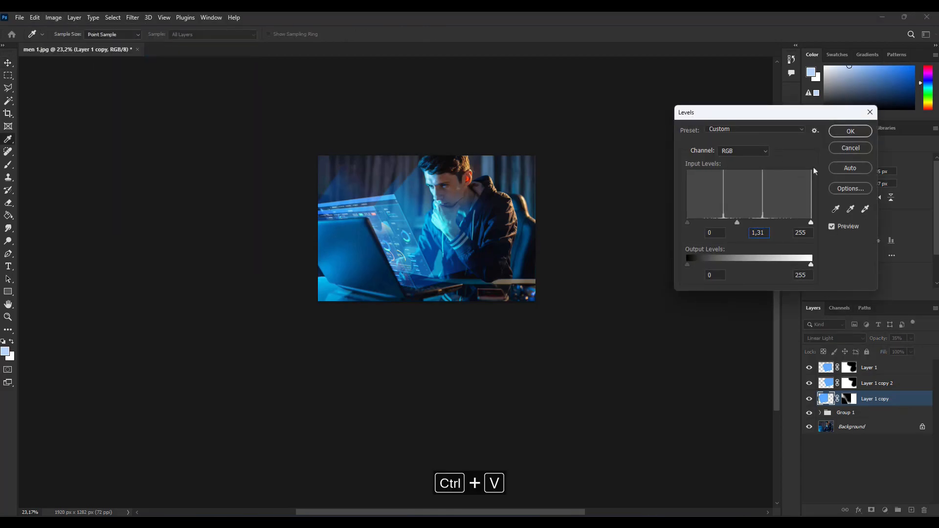
click(845, 134)
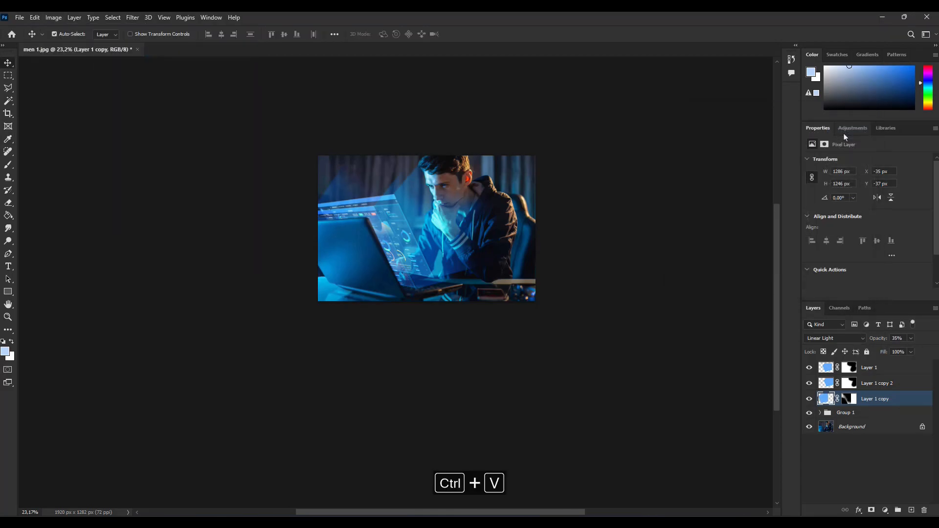
Step: Group the three light beam layers and compare the image with the group hidden and shown
shift+click(886, 383)
shift+click(878, 370)
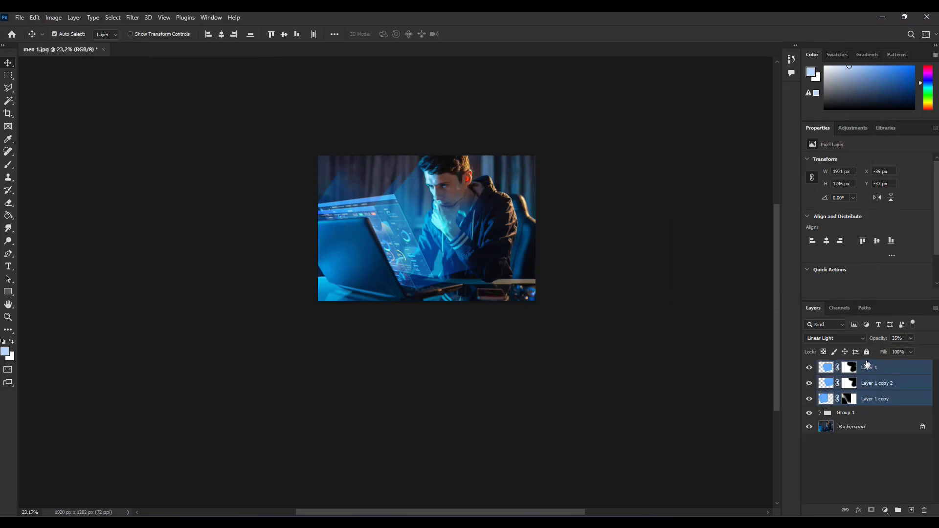
key(ctrl+g)
click(809, 366)
click(809, 366)
Step: Keep Group 2 in Pass Through blend mode and lower its opacity to 50%
click(834, 337)
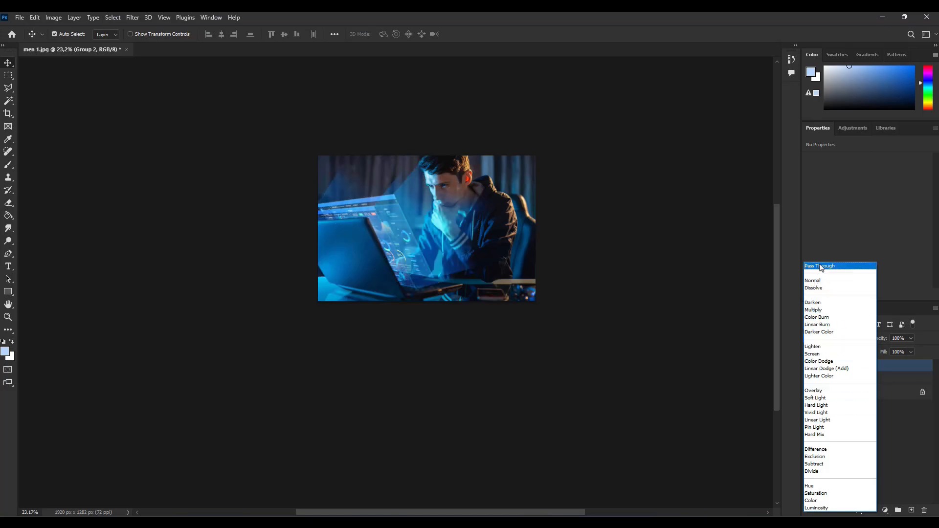
click(821, 268)
click(911, 338)
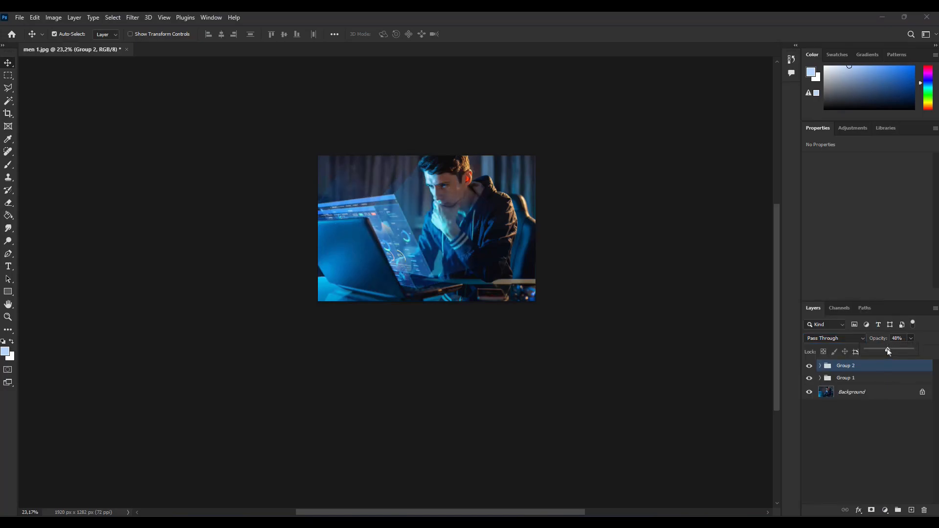
scroll(552, 311, down, 3)
scroll(470, 282, up, 5)
scroll(470, 311, up, 2)
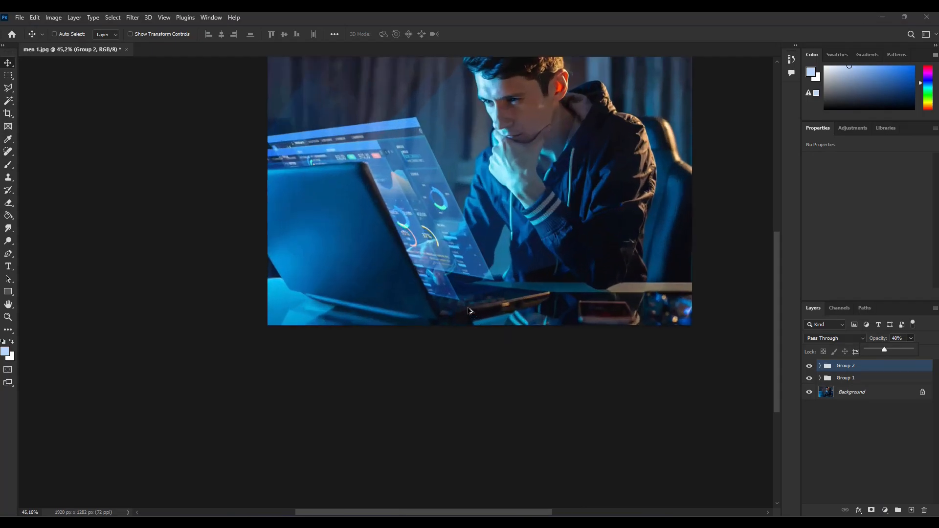
scroll(470, 311, down, 1)
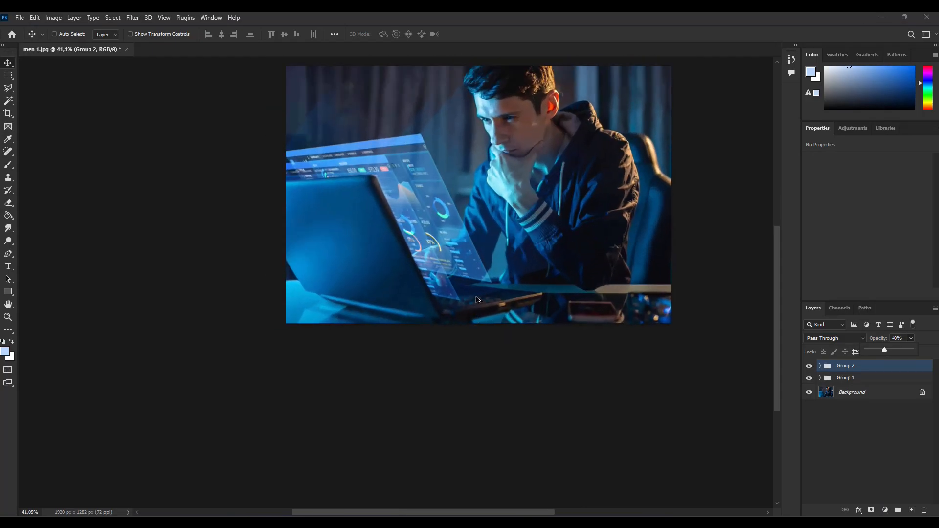
scroll(478, 299, down, 1)
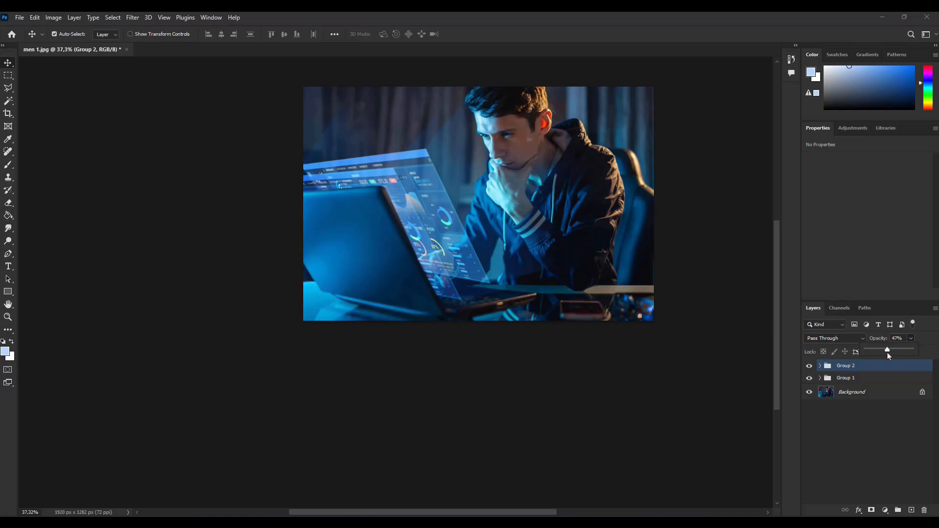
Step: Check the contents of Group 1, then duplicate the Background layer twice
click(857, 380)
click(820, 378)
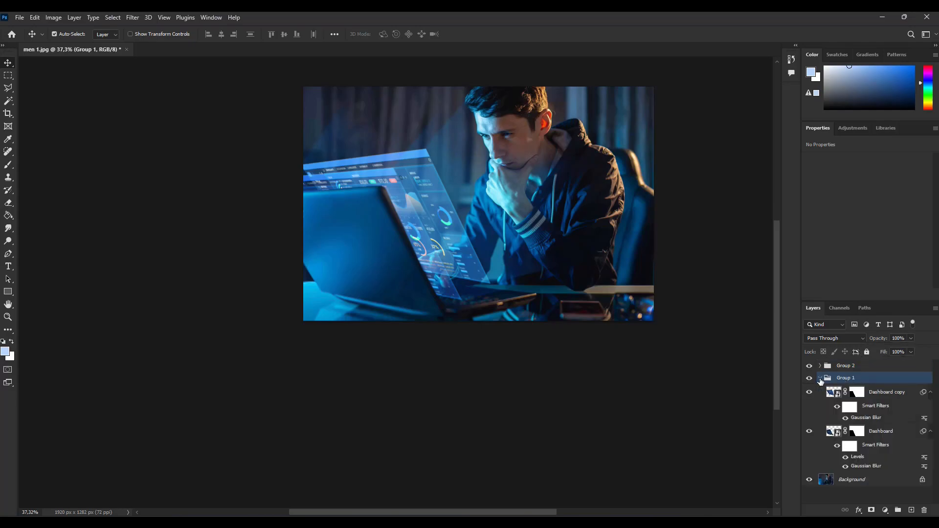
click(820, 378)
click(832, 392)
click(809, 392)
click(809, 392)
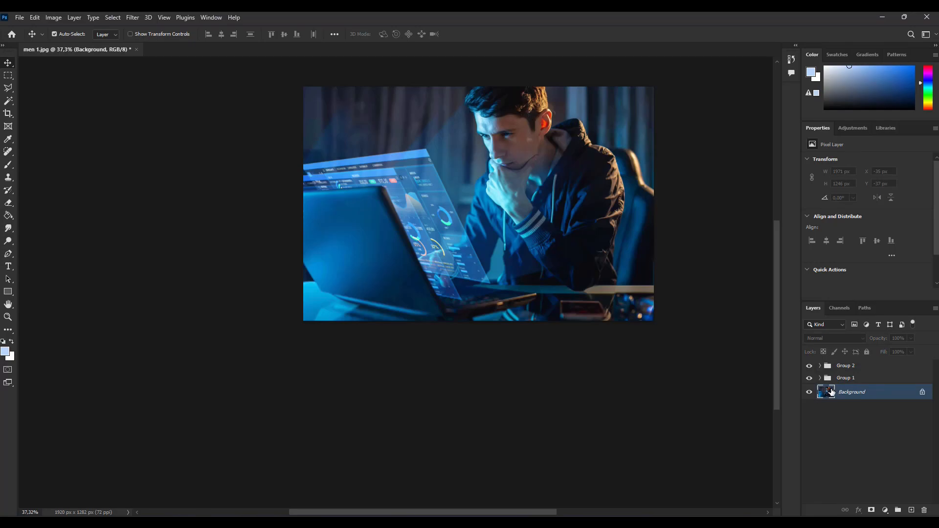
key(ctrl+j)
key(ctrl+j)
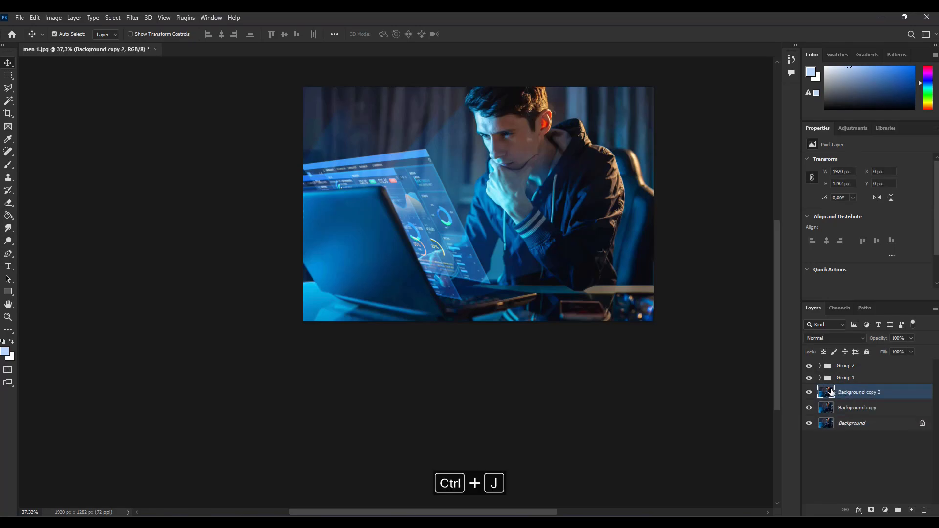
Step: Darken Background copy 2 with an Exposure adjustment, lowering the exposure to about -2,61
click(63, 19)
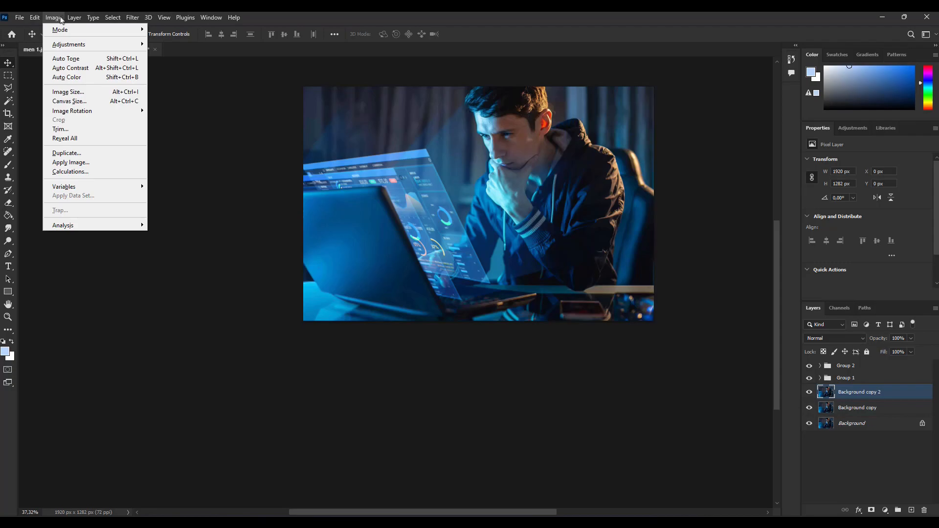
mouse_move(68, 45)
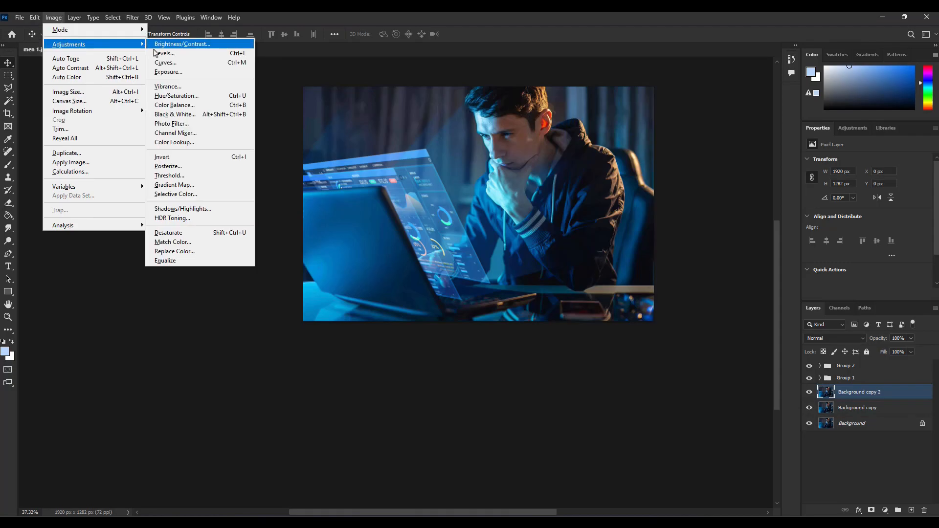
click(168, 72)
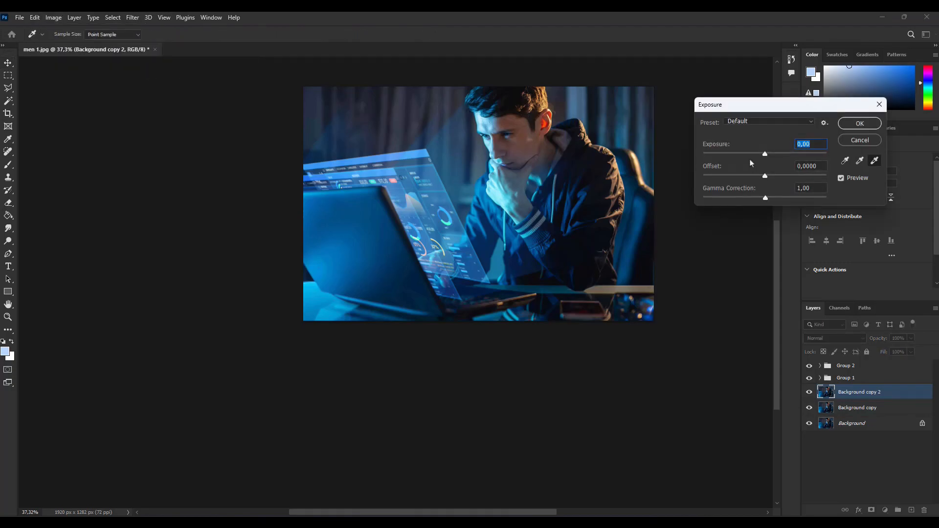
drag(765, 158, 736, 158)
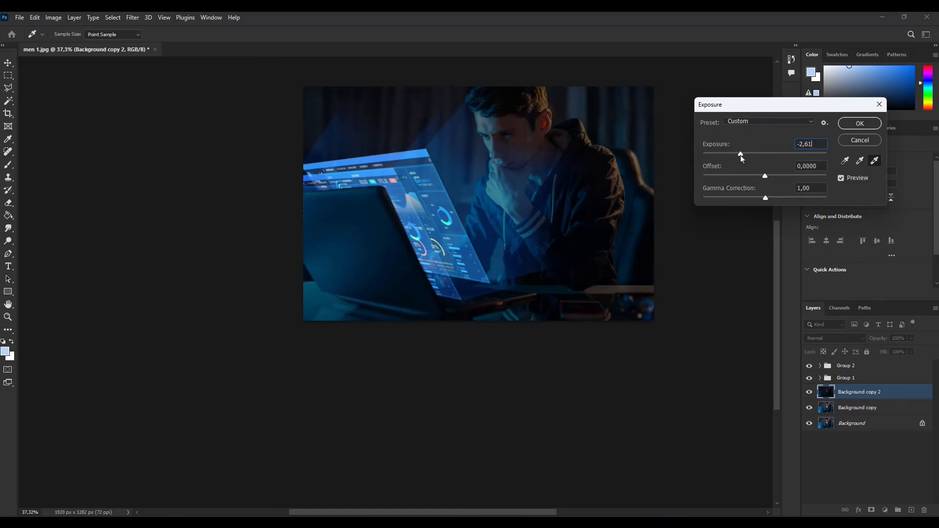
click(857, 124)
Step: Add a layer mask to Group 2 and paint black with a soft brush to fade the beams around the man's head and the background behind him
click(850, 368)
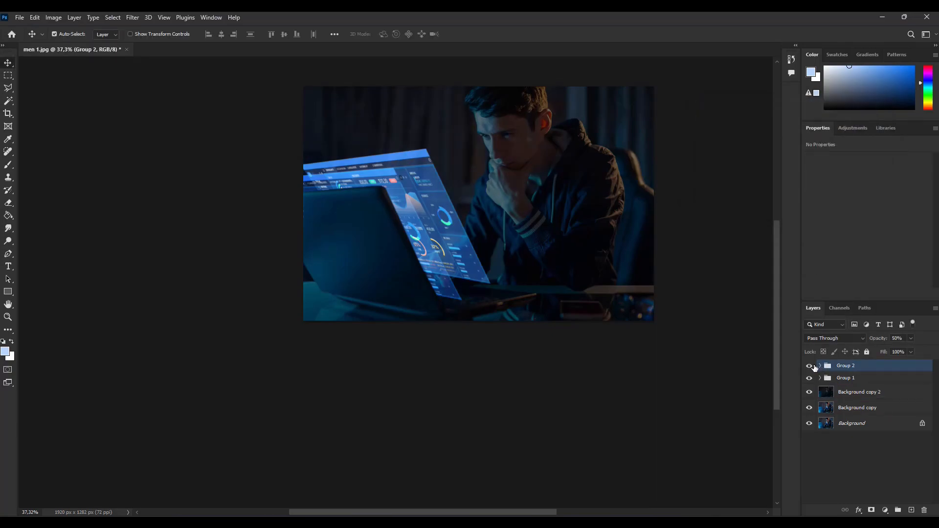
click(871, 510)
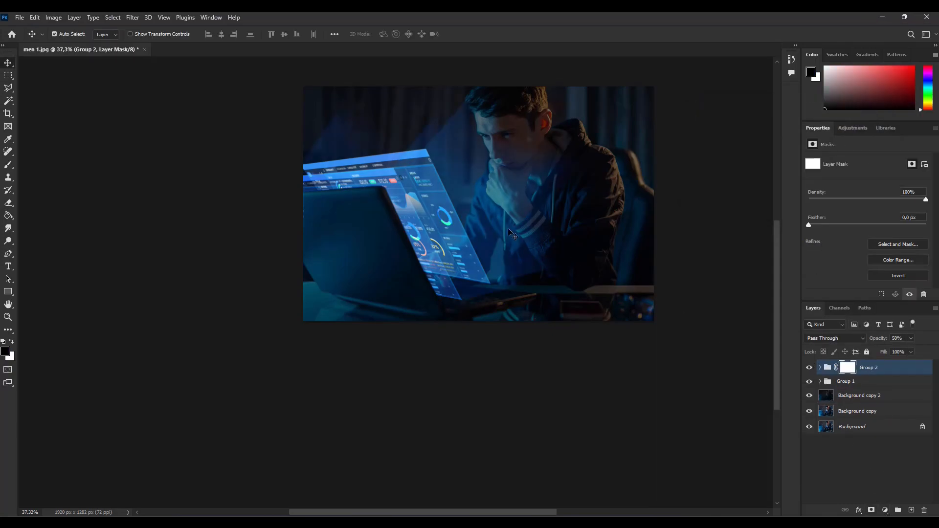
click(8, 165)
scroll(363, 174, down, 1)
mouse_move(502, 153)
mouse_down()
mouse_move(547, 198)
mouse_move(583, 163)
mouse_move(585, 123)
mouse_up()
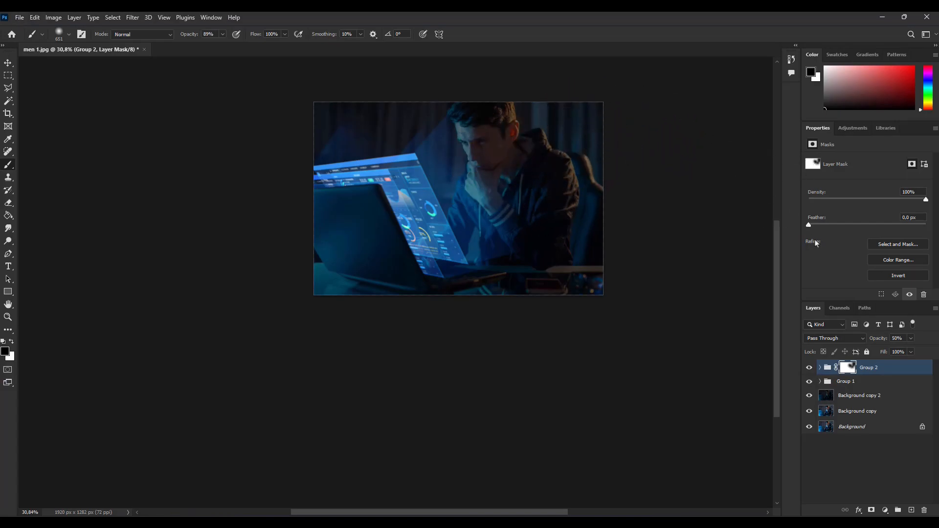
Step: Add a layer mask to Background copy 2 and paint black over the man with the brush at 46% opacity
click(222, 34)
drag(225, 45, 203, 45)
click(853, 395)
click(871, 511)
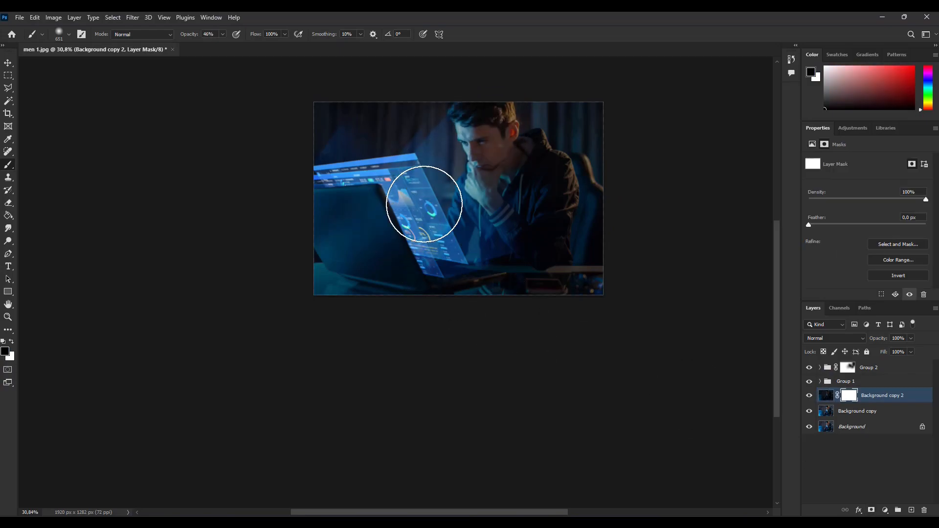
drag(510, 211, 491, 151)
scroll(538, 203, down, 7)
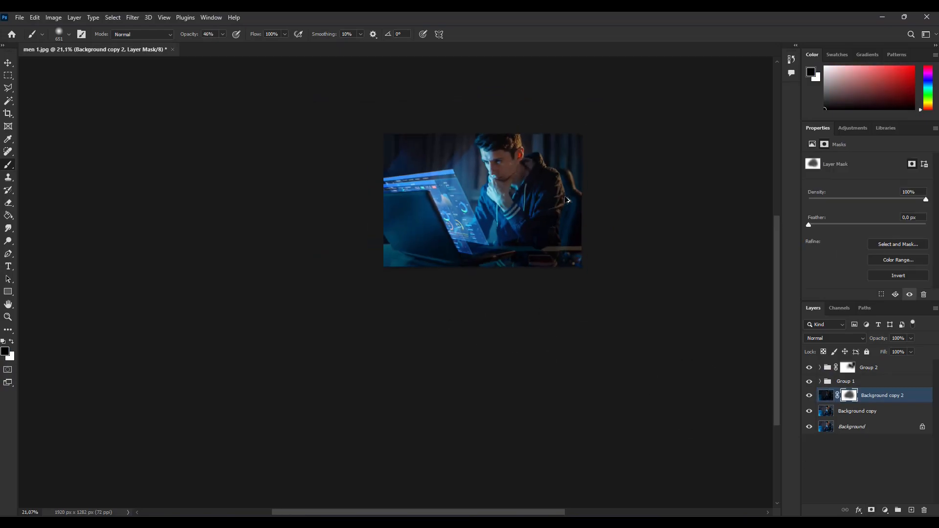
scroll(538, 188, up, 8)
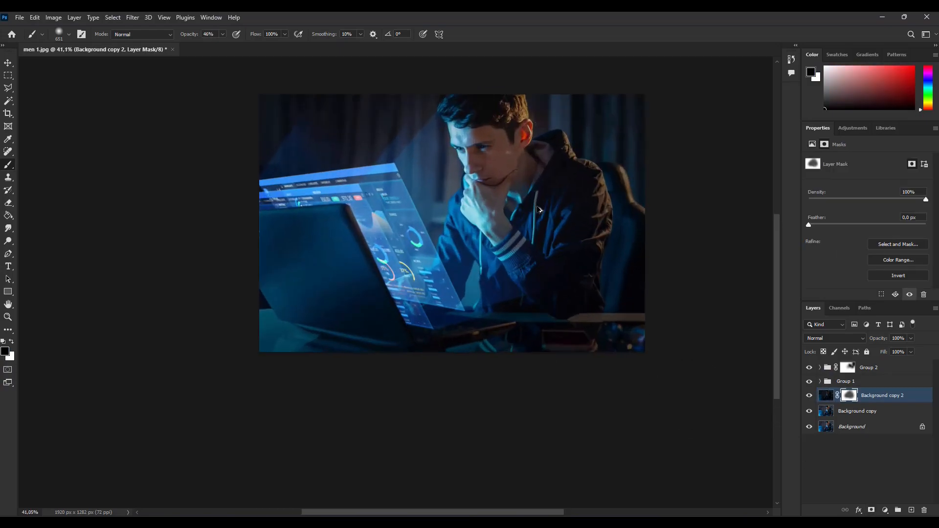
Step: Paint the Background copy 2 mask over the man's face and hands with the black brush at 100% opacity
click(223, 33)
click(223, 34)
drag(223, 44, 253, 46)
mouse_move(480, 162)
mouse_down()
mouse_move(448, 237)
mouse_move(467, 246)
mouse_up()
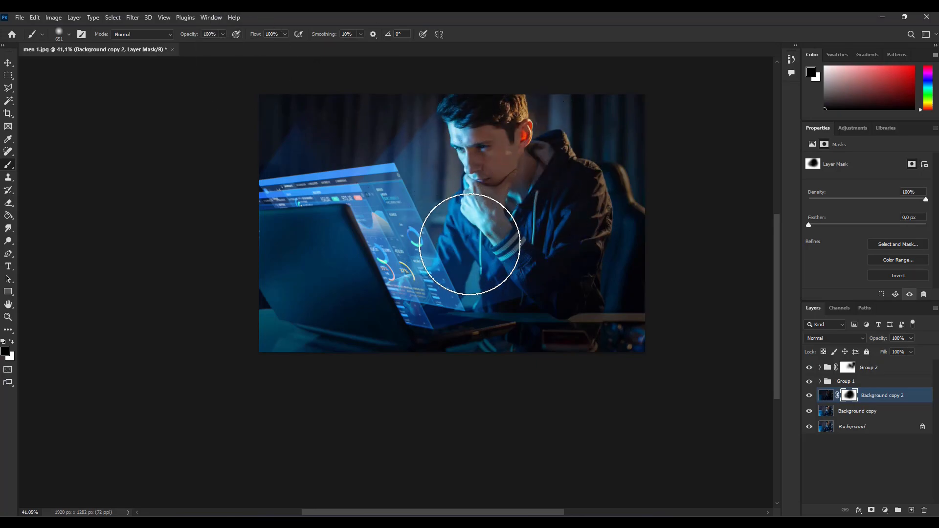
click(12, 62)
scroll(538, 294, down, 2)
scroll(545, 289, down, 5)
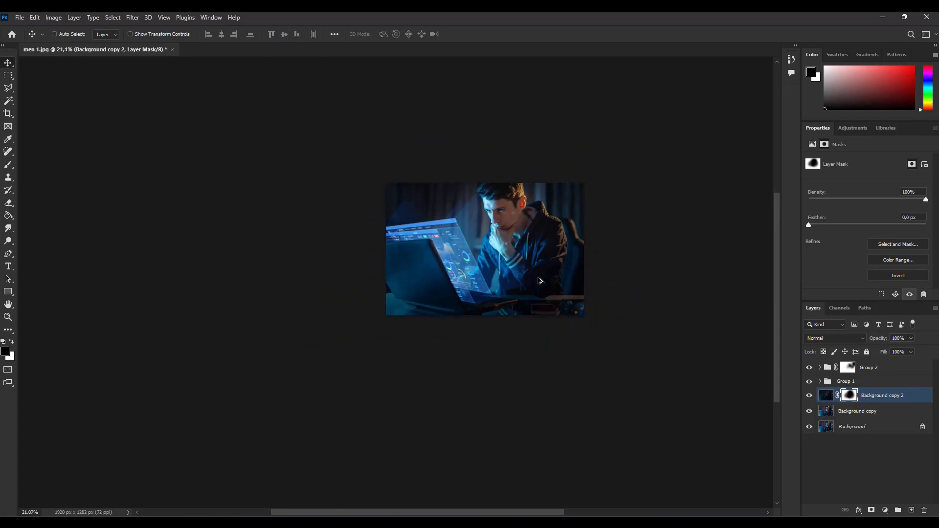
scroll(523, 230, up, 3)
scroll(523, 229, up, 2)
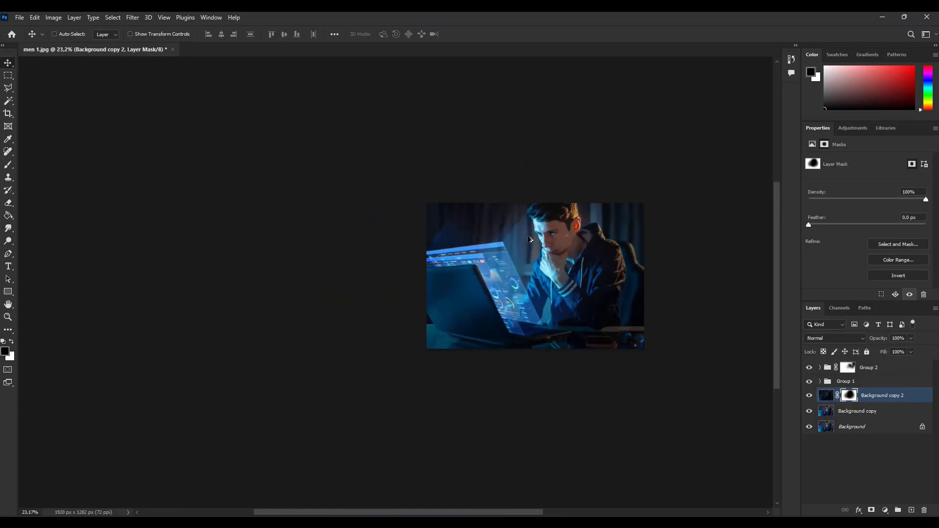
Step: Add a new layer above Group 2 in Linear Light mode and set the foreground color to 58a7ff
click(868, 370)
click(911, 511)
click(834, 338)
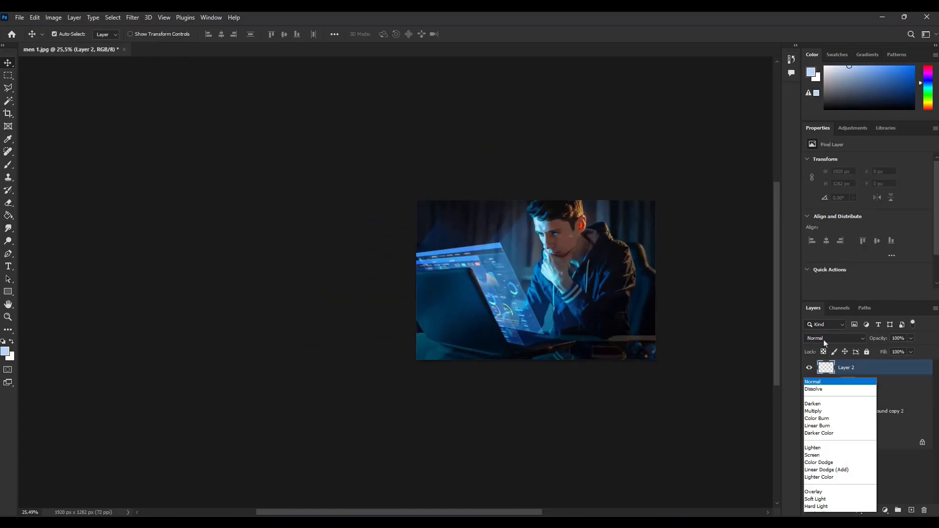
click(833, 422)
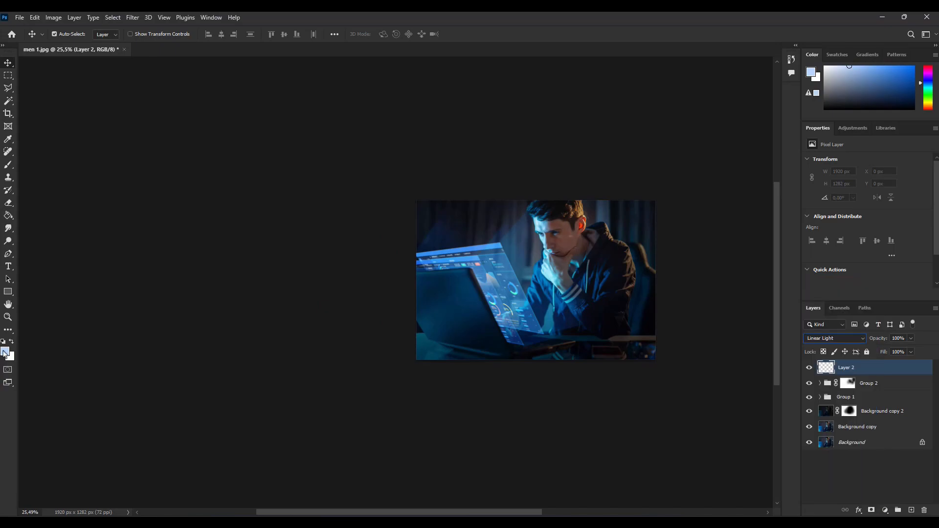
click(5, 352)
drag(623, 147, 623, 136)
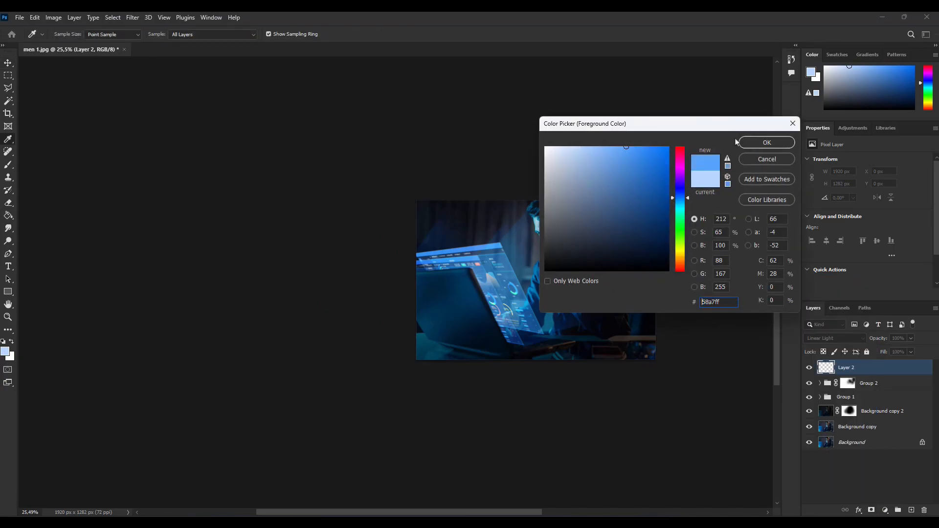
click(753, 143)
Step: Paint a soft blue glow over the holographic screens on Layer 2 with a 447 px brush, undoing the first larger stroke
key(b)
mouse_move(516, 268)
mouse_down()
mouse_move(574, 222)
mouse_move(539, 282)
mouse_move(599, 264)
mouse_move(474, 293)
mouse_up()
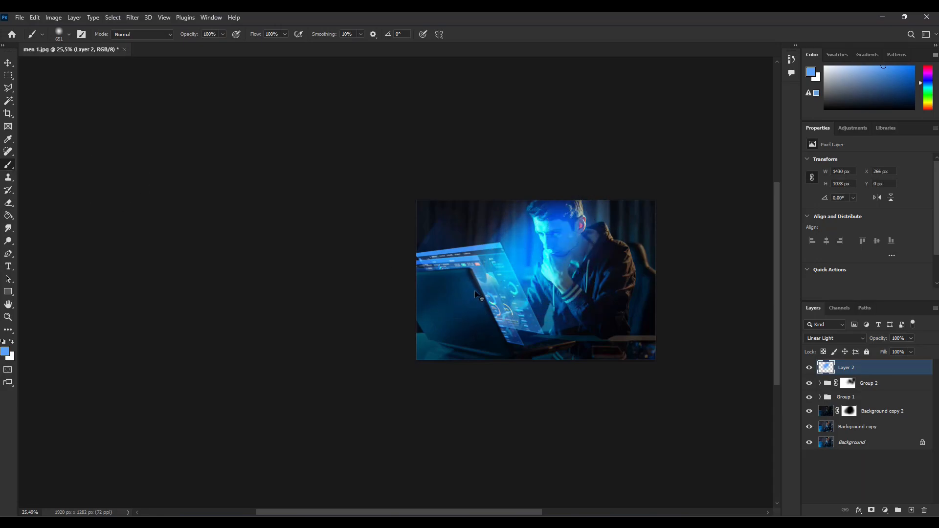
key(ctrl+z)
right_click(493, 265)
mouse_move(480, 256)
mouse_down()
mouse_move(438, 260)
mouse_move(485, 260)
mouse_move(521, 310)
mouse_up()
click(521, 321)
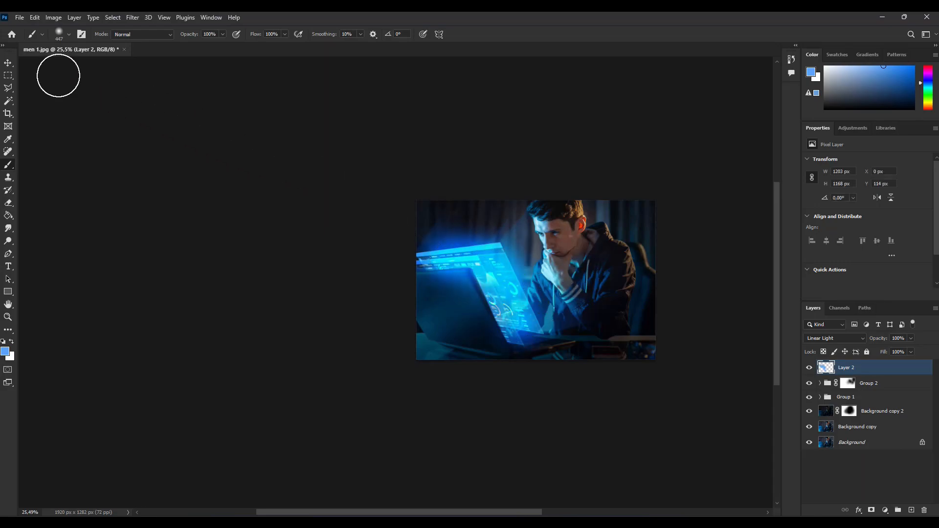
Step: Apply a long Motion Blur to the blue glow on Layer 2 at an angle of 25°
click(8, 66)
click(132, 17)
mouse_move(169, 144)
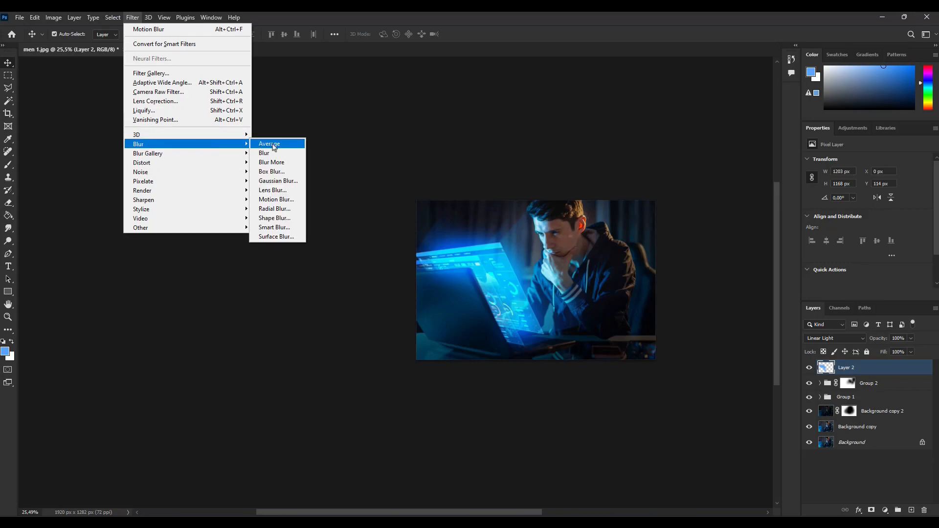
click(282, 200)
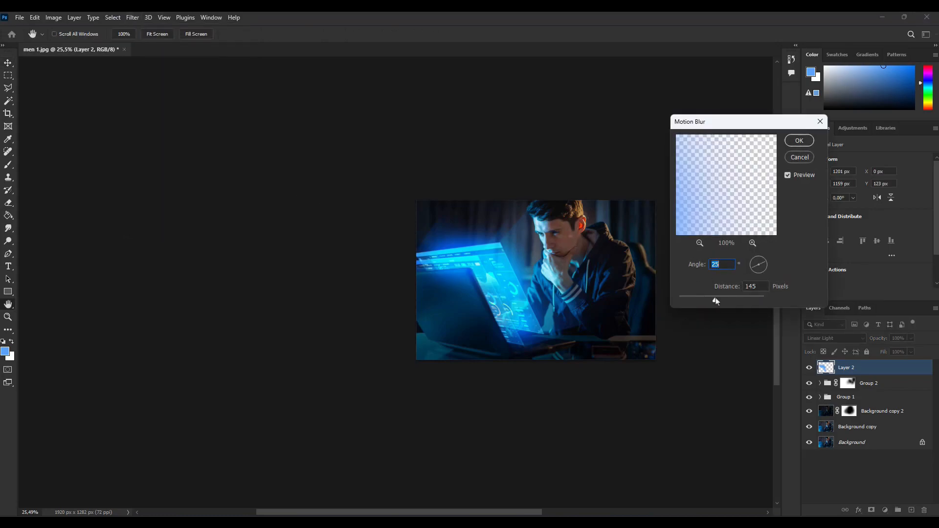
drag(742, 300, 745, 299)
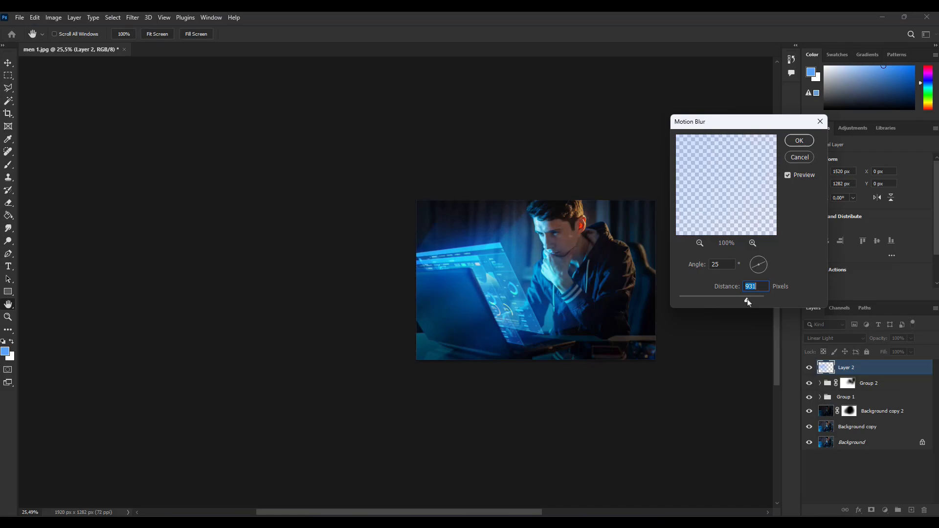
click(791, 177)
click(791, 176)
drag(747, 301, 754, 302)
click(800, 141)
Step: Compare the composite with and without the blurred blue glow of Layer 2
key(v)
scroll(602, 318, down, 4)
scroll(563, 321, up, 3)
scroll(534, 321, up, 3)
click(809, 369)
click(809, 369)
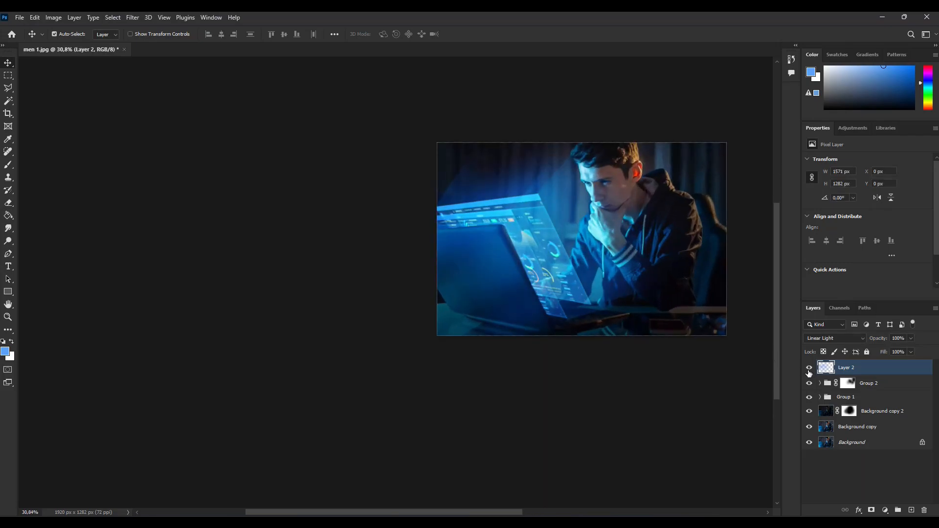
scroll(734, 300, down, 2)
scroll(695, 265, up, 3)
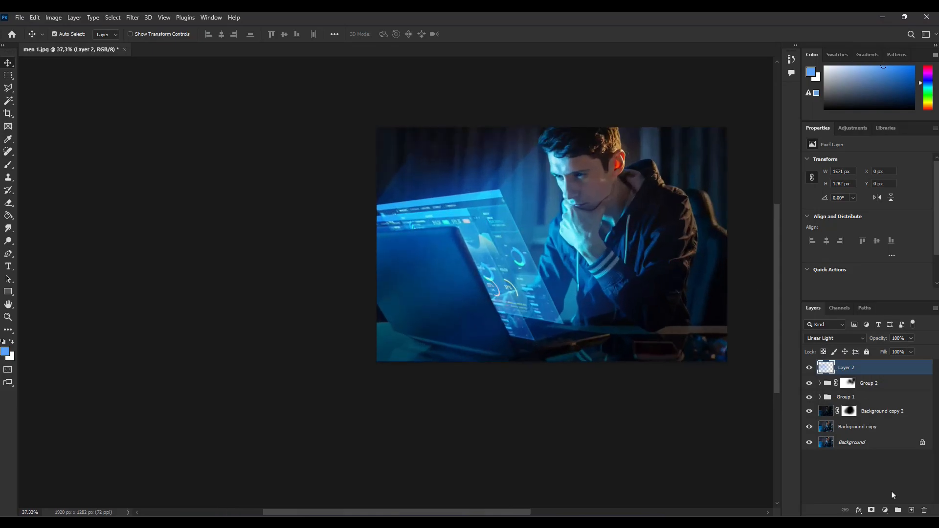
Step: Place the Human mesh base image above Layer 2 and set its blend mode to Screen
mouse_move(468, 515)
click(470, 475)
click(718, 206)
drag(733, 182, 660, 324)
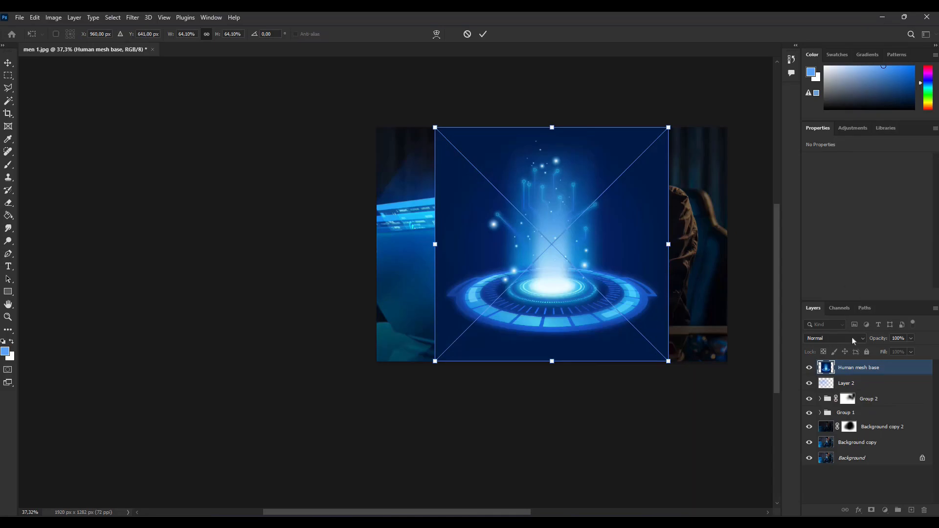
click(854, 339)
click(832, 355)
Step: Scale the Human mesh base image to 28.55% and position it on the desk in front of the man's elbow
drag(668, 362, 556, 241)
drag(546, 184, 702, 315)
drag(712, 258, 693, 275)
drag(680, 308, 690, 310)
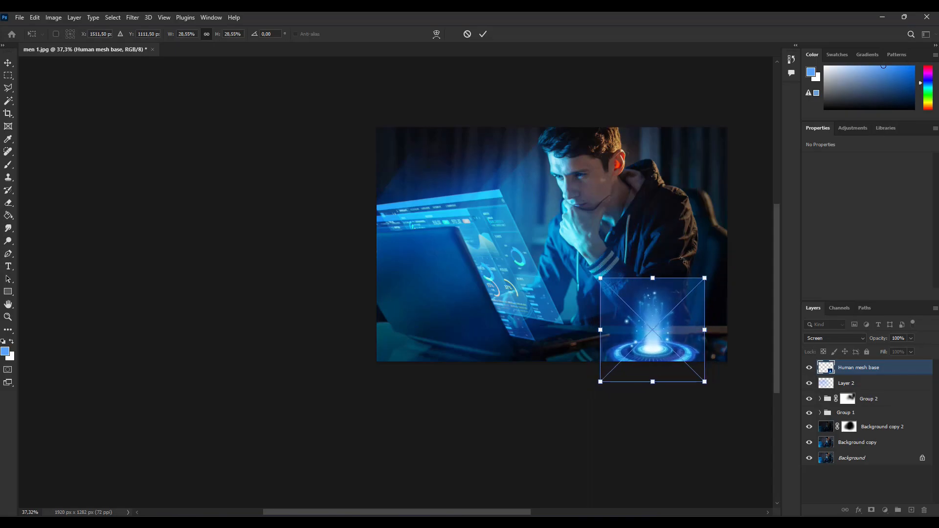
key(Return)
Step: Apply a Gaussian Blur smart filter to the Human mesh base layer
click(131, 19)
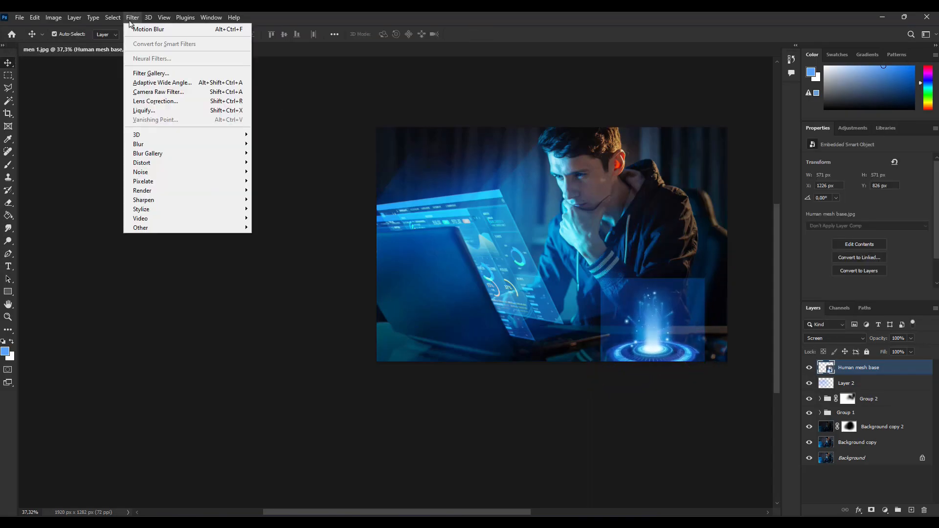
mouse_move(166, 143)
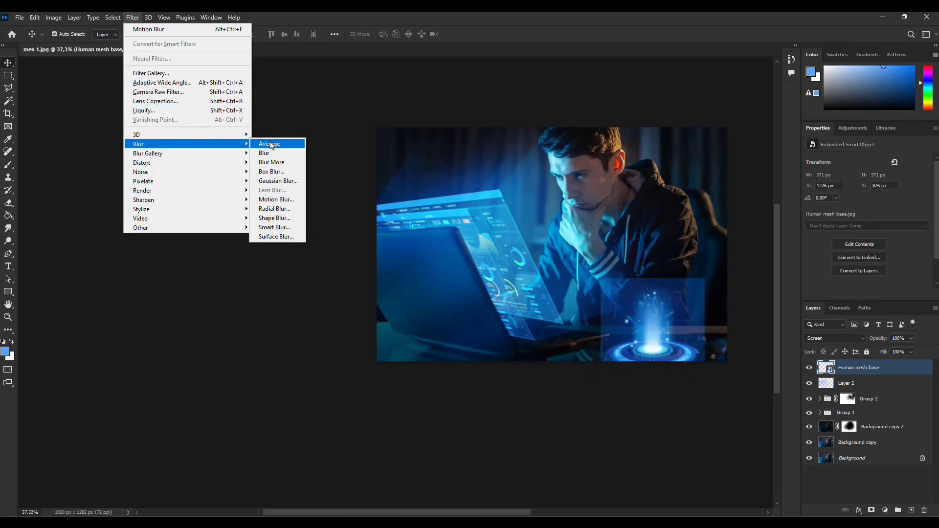
click(278, 181)
click(818, 145)
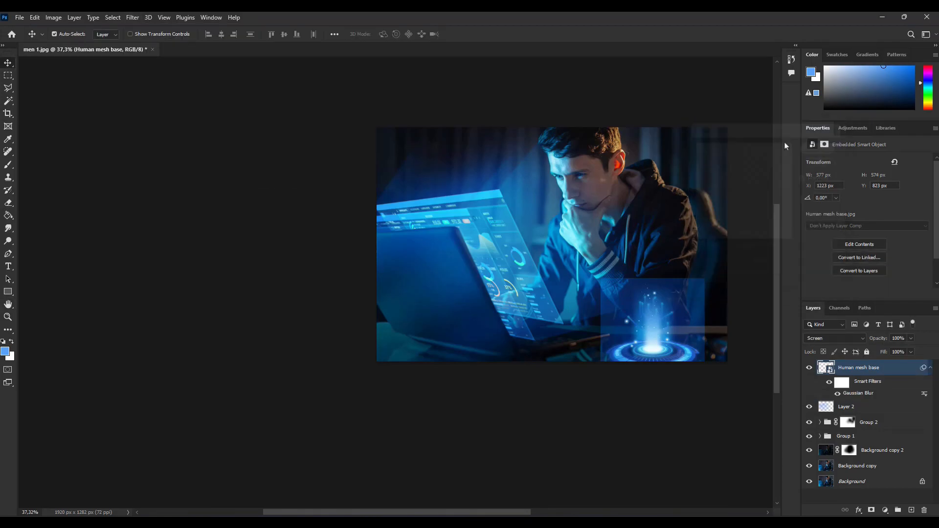
Step: Apply a Levels adjustment to the Human mesh base layer with the midtone input at about 1.26
click(54, 18)
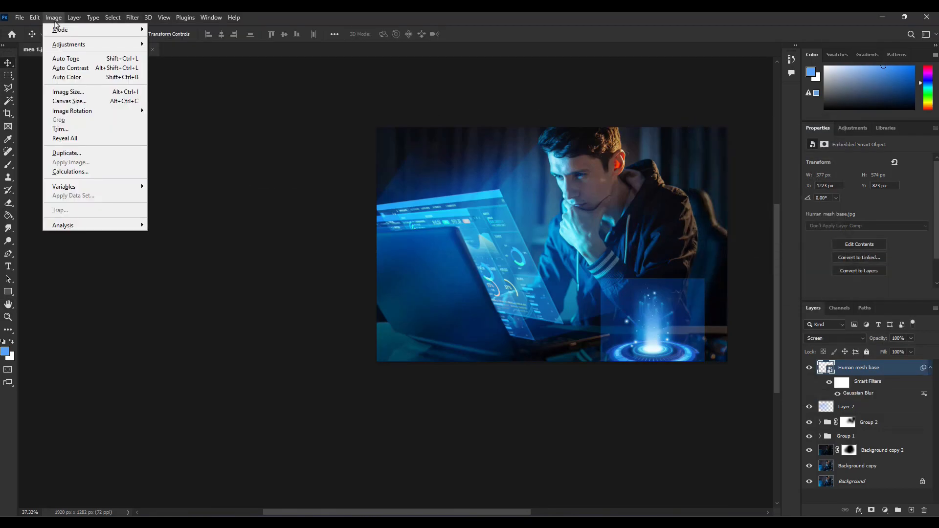
mouse_move(73, 44)
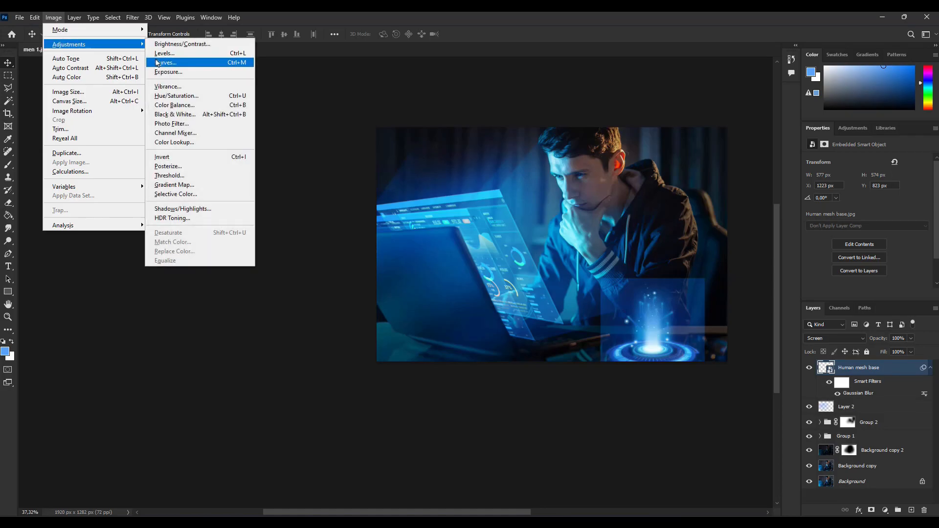
click(166, 63)
drag(695, 215, 682, 216)
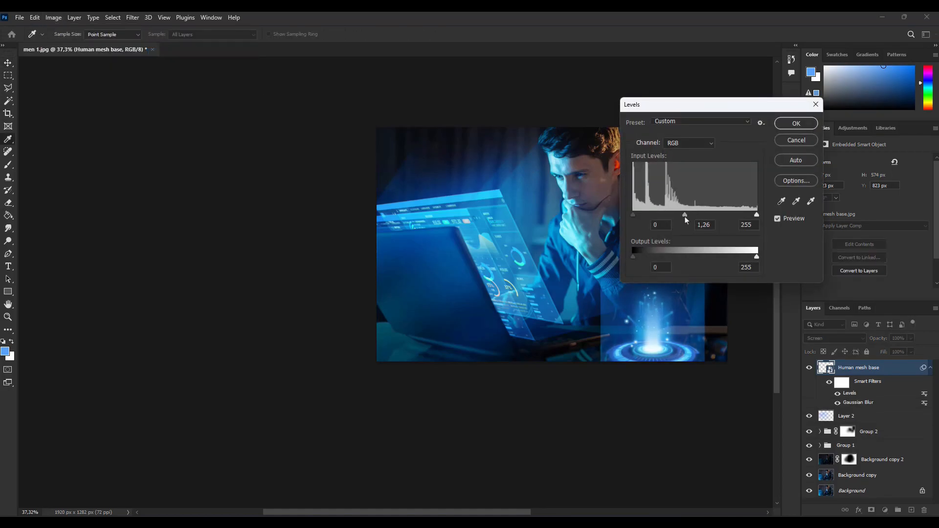
click(796, 124)
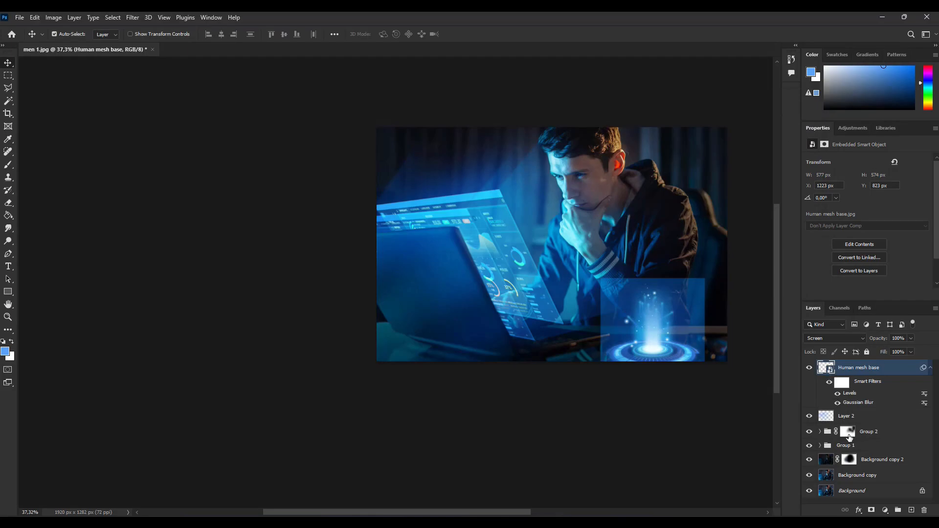
Step: Add a layer mask to Human mesh base and paint black around the light beam to hide the image's rectangular edges
click(872, 509)
click(9, 165)
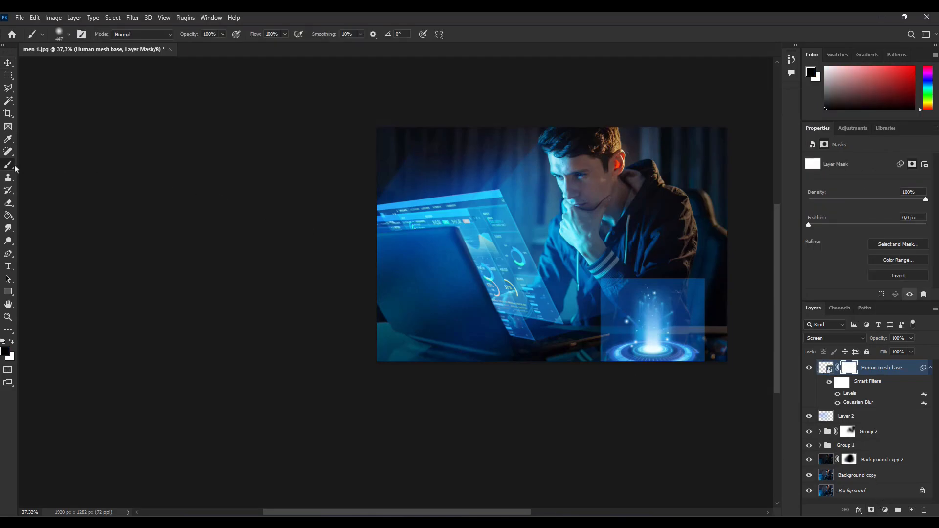
click(611, 281)
mouse_move(578, 324)
mouse_down()
mouse_move(572, 331)
mouse_move(604, 268)
mouse_move(652, 248)
mouse_move(717, 274)
mouse_move(732, 358)
mouse_move(727, 303)
mouse_move(654, 248)
mouse_move(677, 226)
mouse_move(627, 224)
mouse_up()
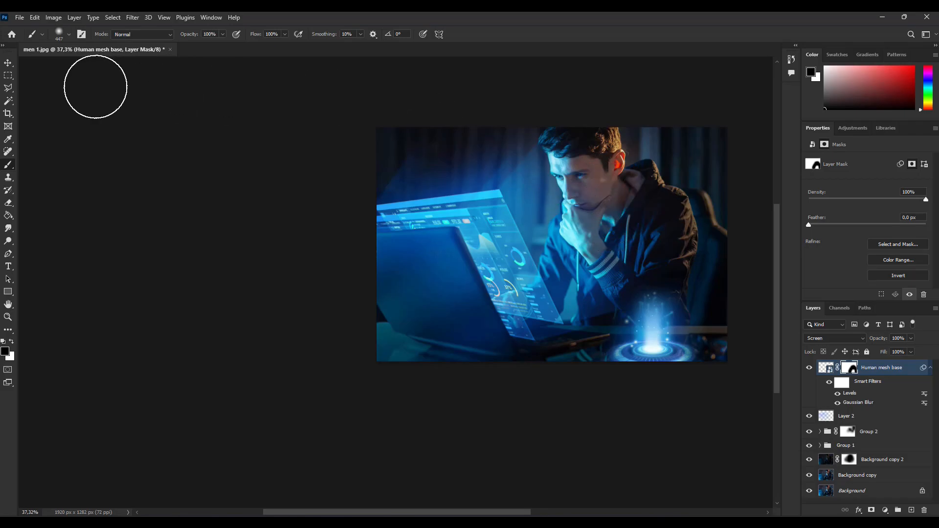
click(11, 64)
scroll(664, 363, up, 8)
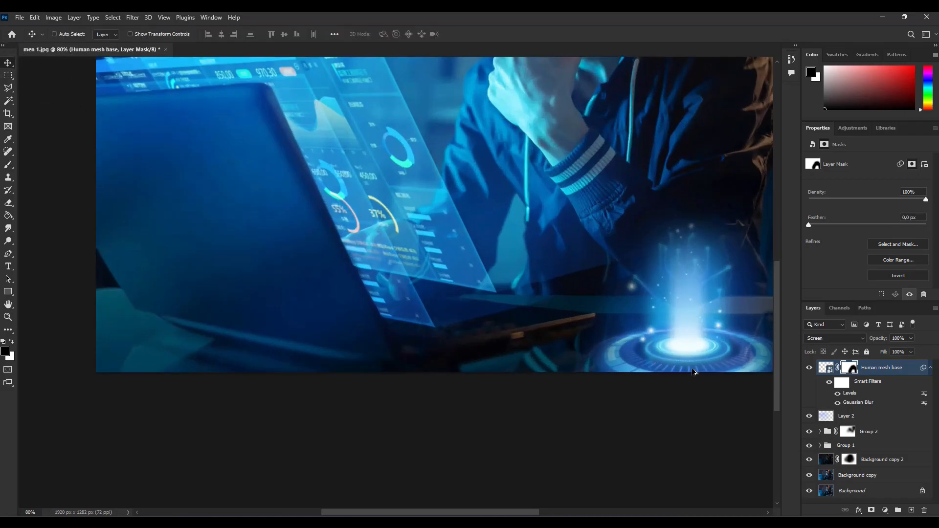
scroll(642, 337, down, 7)
scroll(642, 337, down, 2)
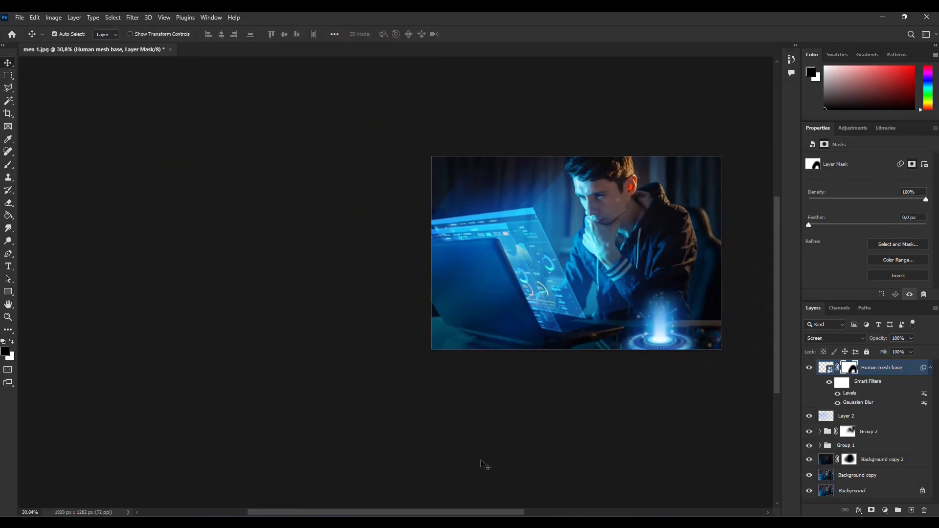
Step: Place the human Mesh image above the Human mesh base layer and set its blend mode to Screen
click(474, 523)
drag(857, 201, 628, 277)
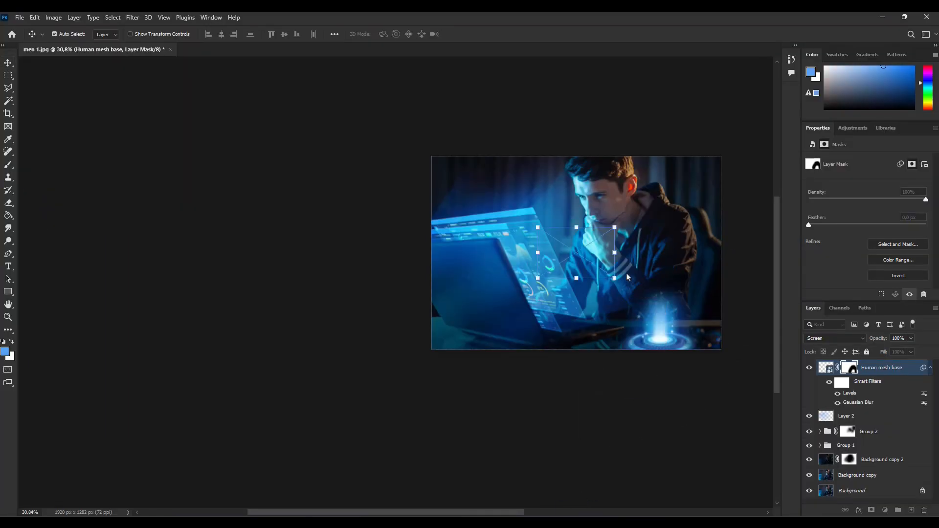
click(855, 339)
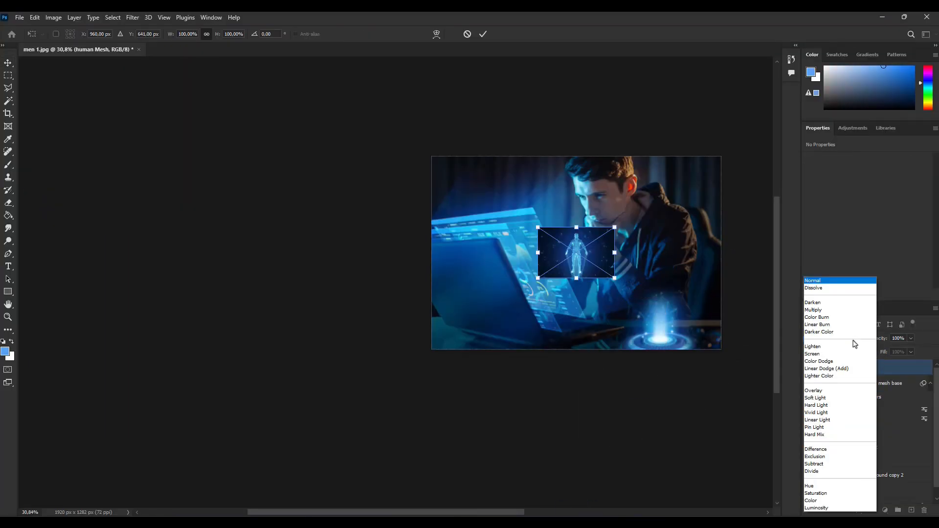
click(821, 356)
Step: Scale the human Mesh image to about 236% and stand the figure on the glowing base
drag(615, 278, 709, 321)
drag(755, 215, 749, 220)
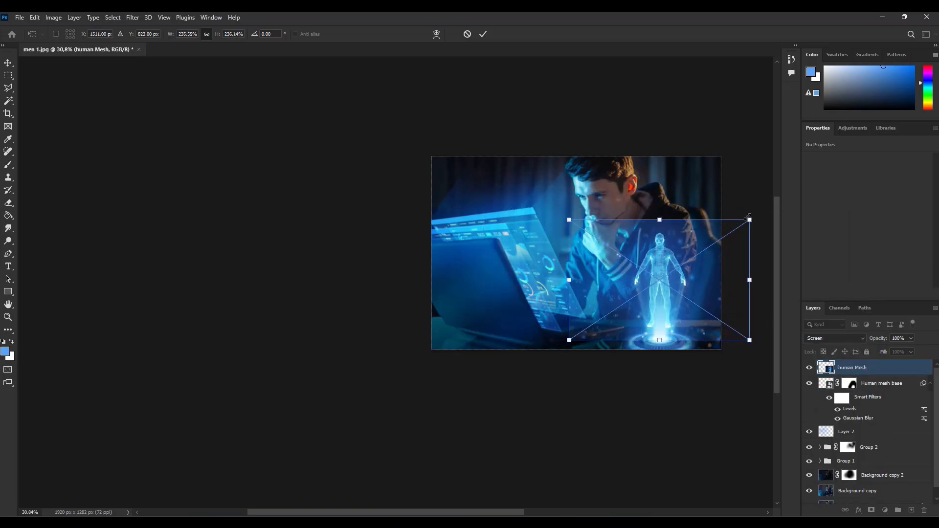
click(9, 65)
scroll(699, 281, up, 3)
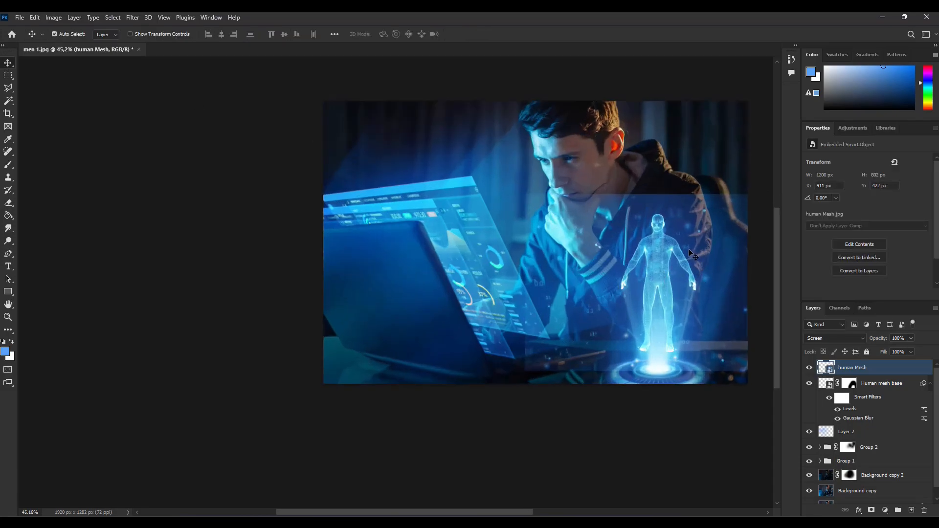
Step: Add a layer mask to human Mesh and paint black around the figure to hide the image's background edges
click(871, 510)
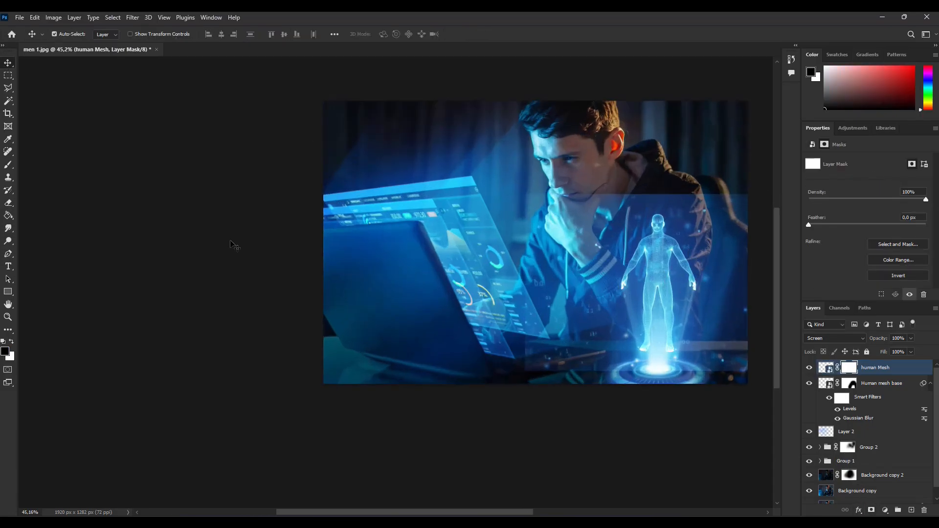
click(8, 165)
mouse_move(516, 202)
mouse_down()
mouse_move(505, 340)
mouse_move(540, 364)
mouse_move(584, 367)
mouse_move(593, 392)
mouse_move(610, 403)
mouse_move(644, 415)
mouse_move(683, 410)
mouse_move(719, 389)
mouse_move(762, 274)
mouse_move(752, 176)
mouse_move(599, 150)
mouse_move(595, 171)
mouse_move(653, 165)
mouse_move(669, 152)
mouse_move(673, 167)
mouse_move(718, 196)
mouse_move(727, 164)
mouse_move(709, 141)
mouse_move(688, 141)
mouse_up()
scroll(582, 202, down, 4)
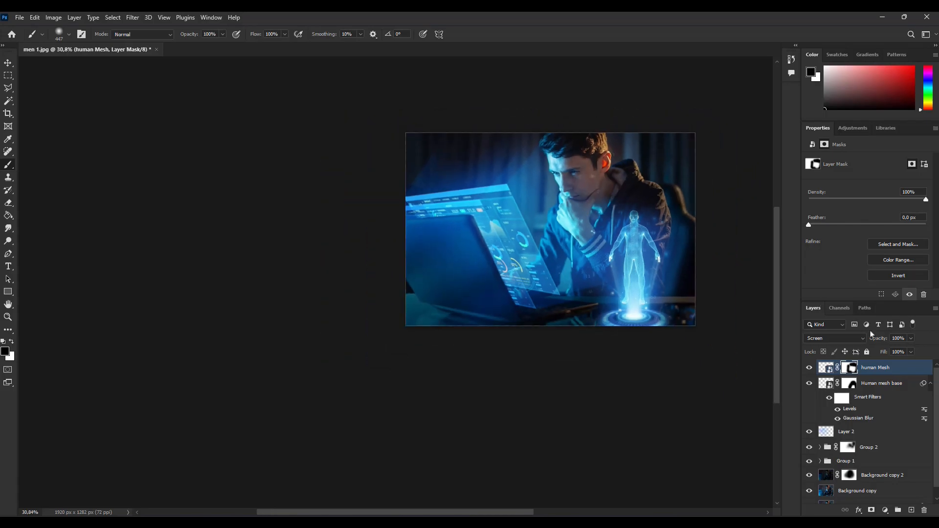
Step: Apply a Levels adjustment to the human Mesh layer's image with the midtone input at 0.64
click(828, 370)
scroll(675, 291, up, 3)
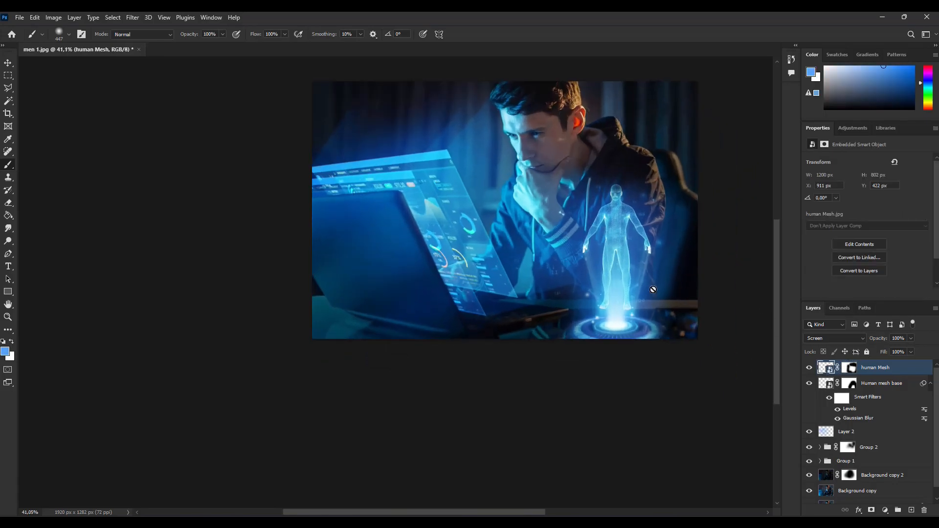
click(53, 18)
mouse_move(73, 42)
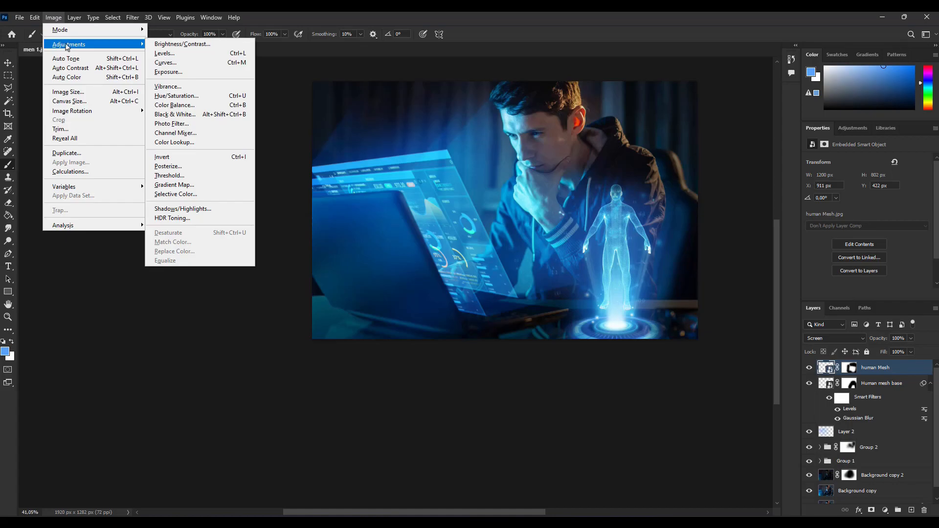
click(188, 54)
drag(664, 106, 781, 110)
mouse_move(812, 219)
mouse_down()
mouse_move(802, 219)
mouse_move(829, 220)
mouse_up()
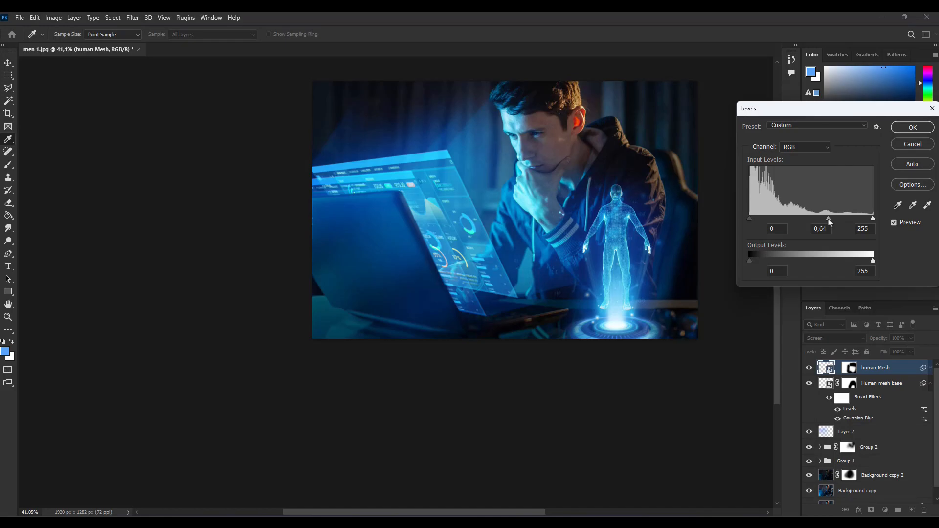
click(911, 128)
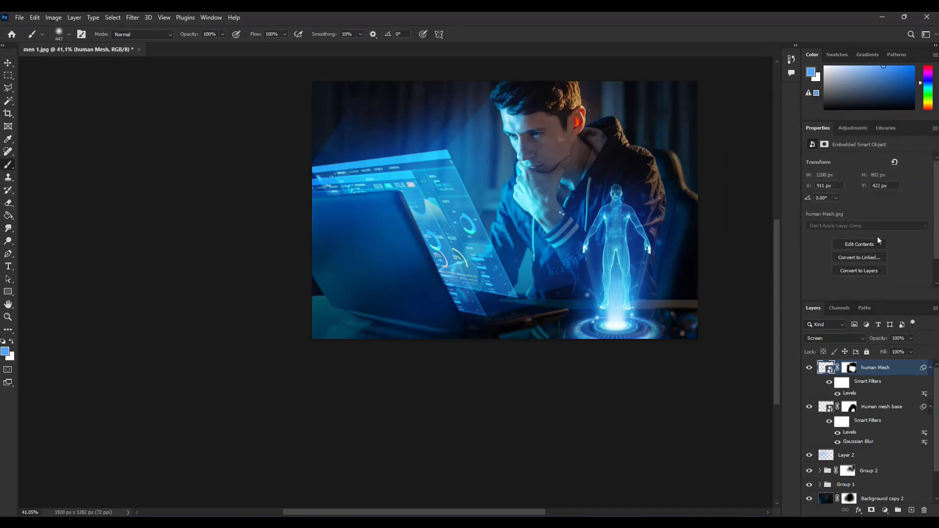
Step: Apply a second Levels adjustment to the Human mesh base layer with the midtone input at 0.80
click(831, 406)
click(53, 17)
mouse_move(69, 44)
click(164, 53)
drag(442, 221, 449, 219)
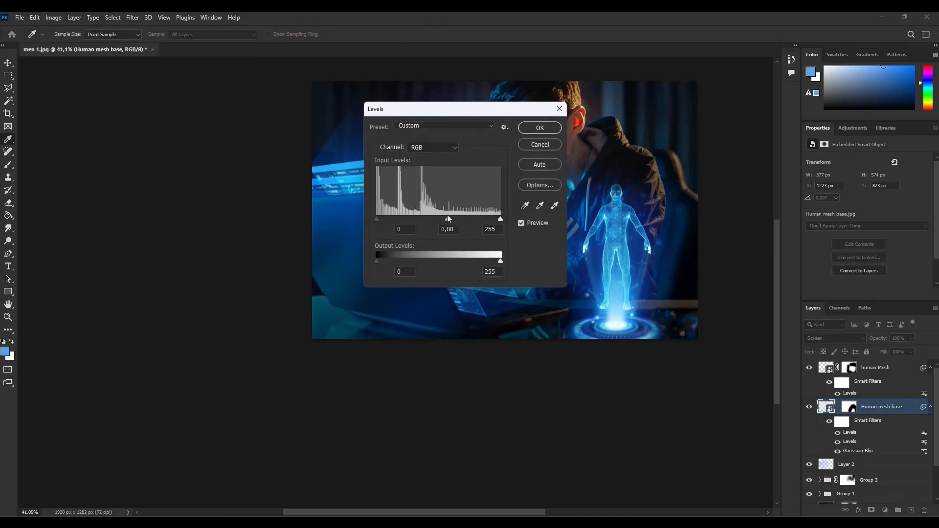
click(540, 128)
Step: Reduce the opacity of Layer 2 to 83%
key(b)
scroll(589, 301, down, 5)
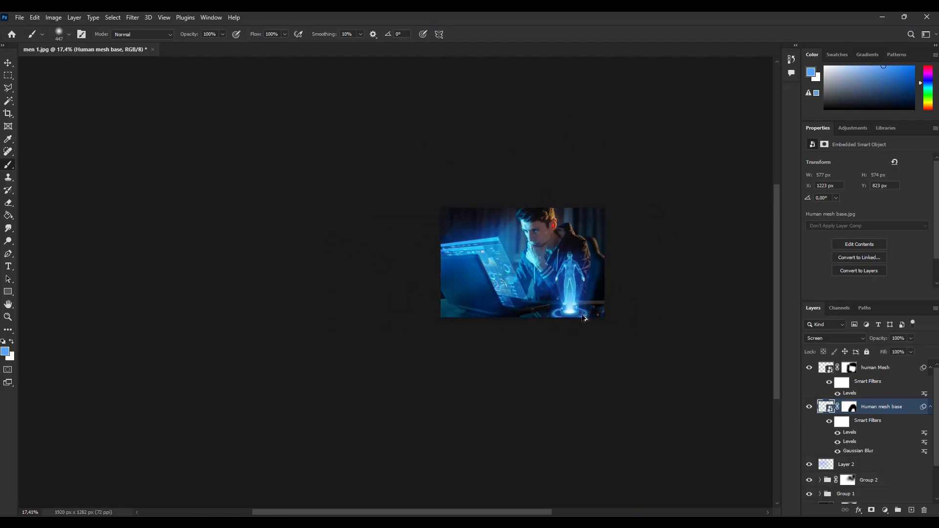
scroll(588, 300, up, 2)
click(889, 380)
scroll(888, 387, down, 1)
click(843, 423)
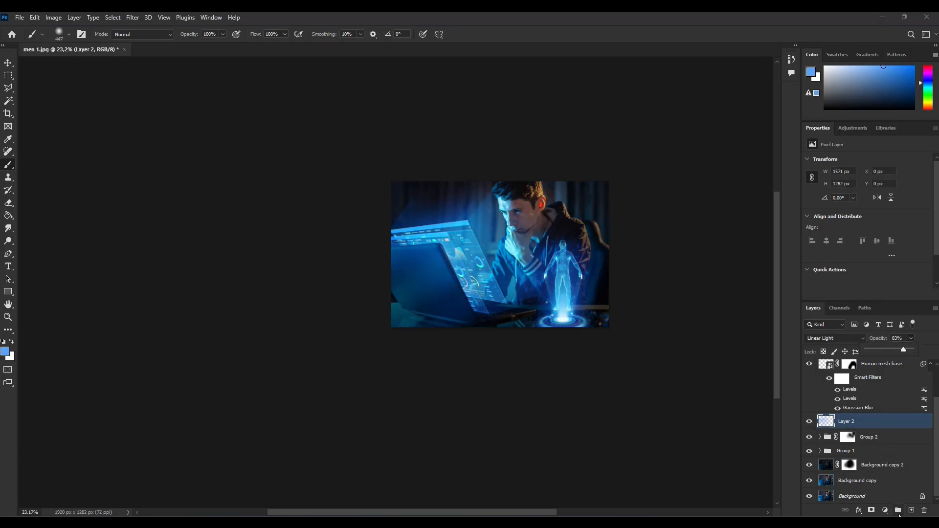
Step: Add a new layer above Layer 2 in Linear Light mode and paint a small blue glow beside the hologram base with an 85 px brush
click(910, 510)
click(829, 338)
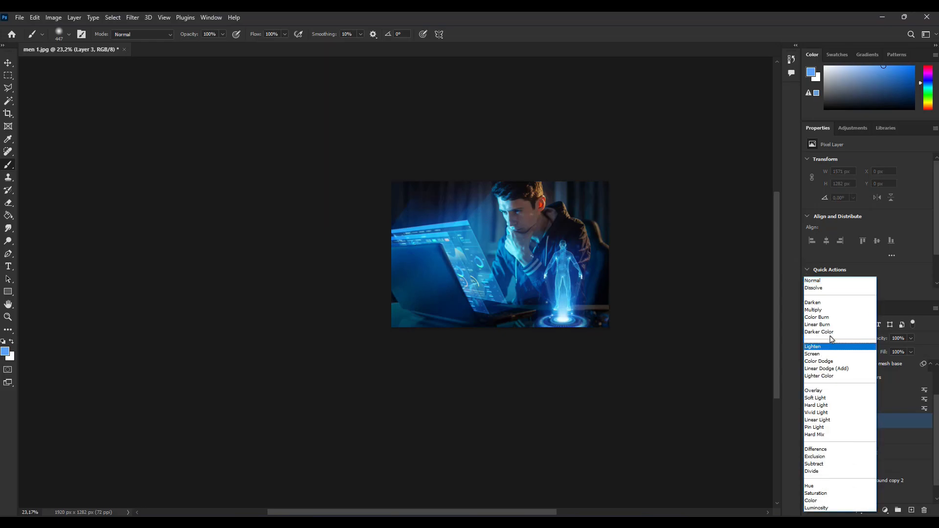
click(831, 420)
drag(535, 247, 515, 248)
drag(542, 325, 537, 327)
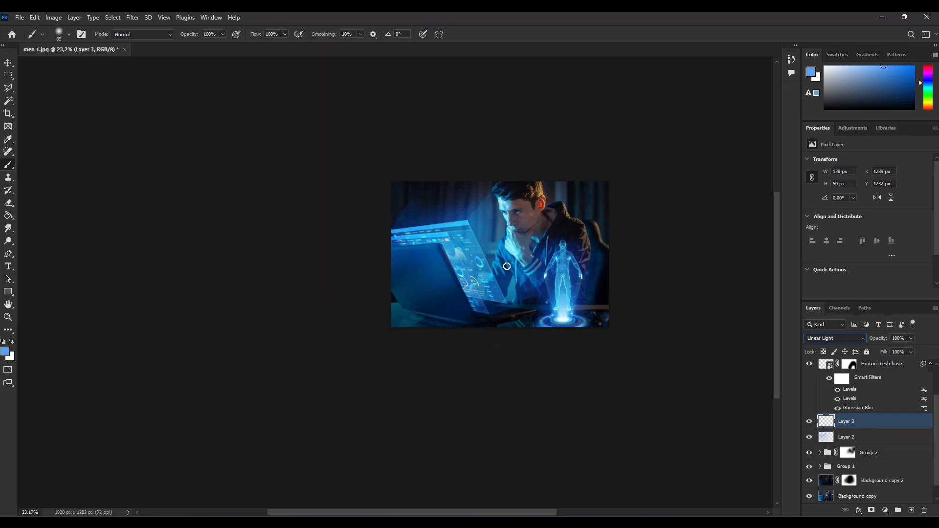
click(8, 63)
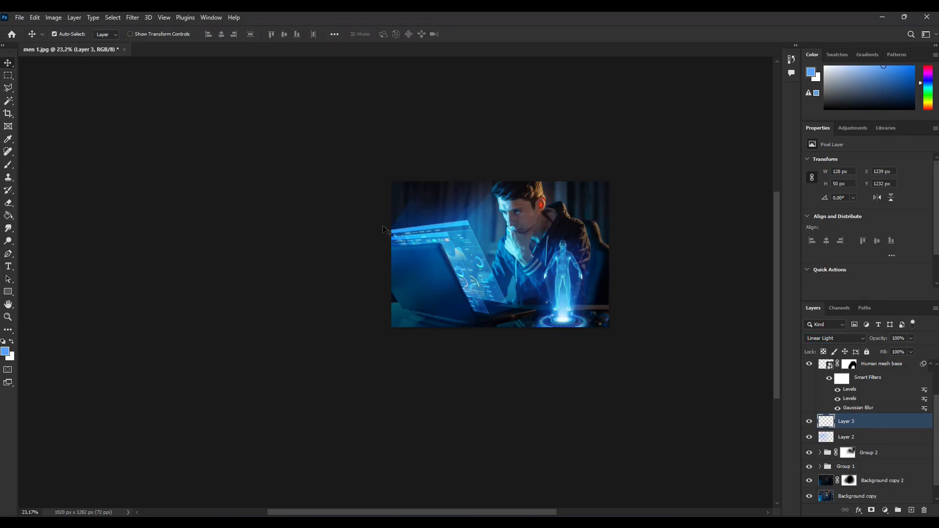
click(383, 227)
scroll(435, 233, up, 5)
drag(522, 202, 507, 256)
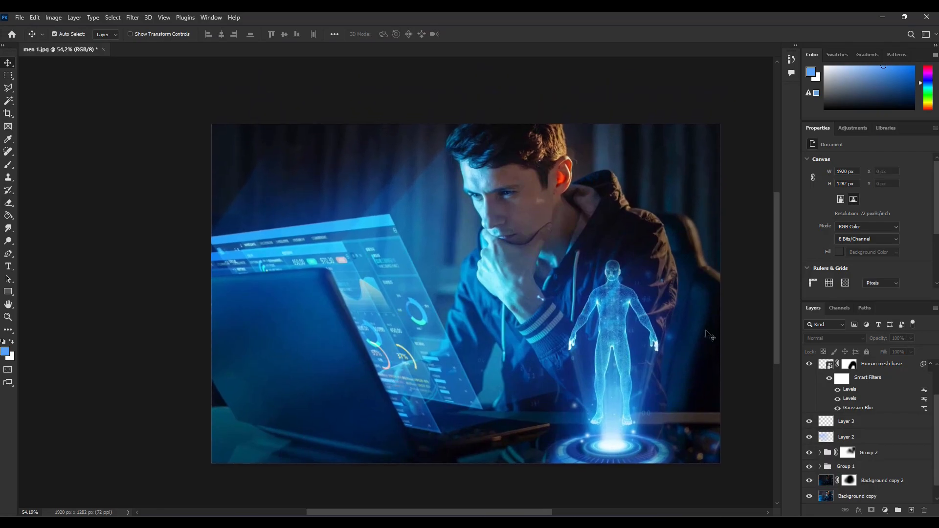
Step: Paint blue light along the man's sleeve and jacket on Layer 3 with the 85 px brush, then undo the last two strokes
click(861, 421)
click(9, 165)
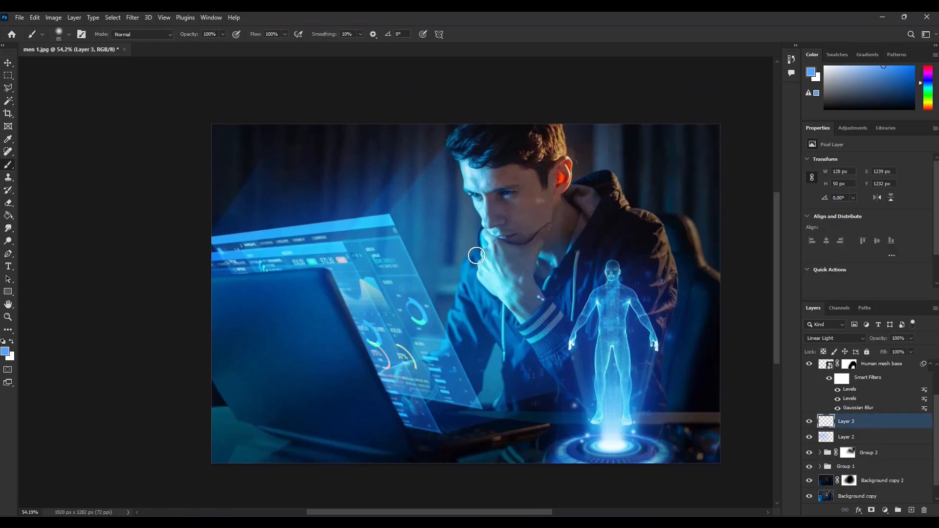
drag(456, 320, 473, 259)
drag(455, 336, 434, 366)
mouse_move(511, 413)
mouse_down()
mouse_move(508, 357)
mouse_move(473, 277)
mouse_up()
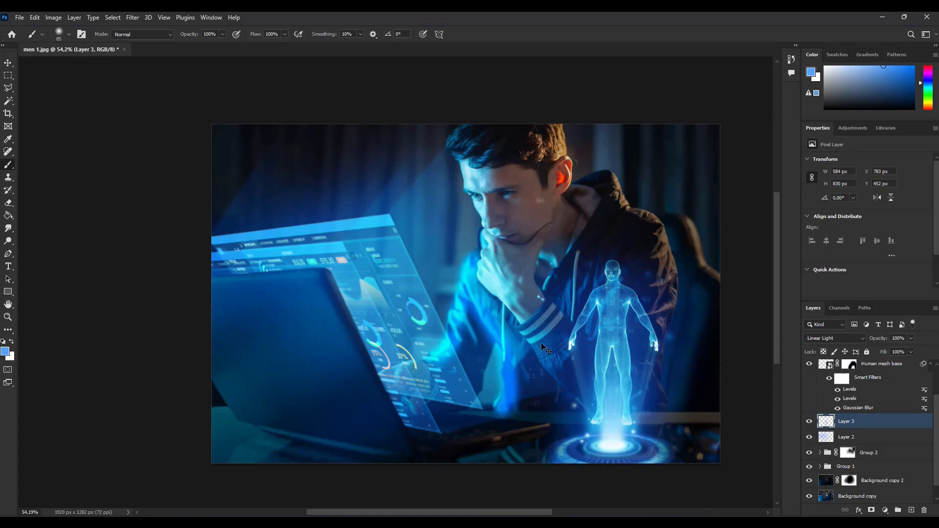
key(ctrl+z)
key(ctrl+z)
Step: Reduce the brush to 30 px and paint thin blue rim light along the sleeve, jacket front and from the cuff toward the hologram base
alt+right_click(452, 350)
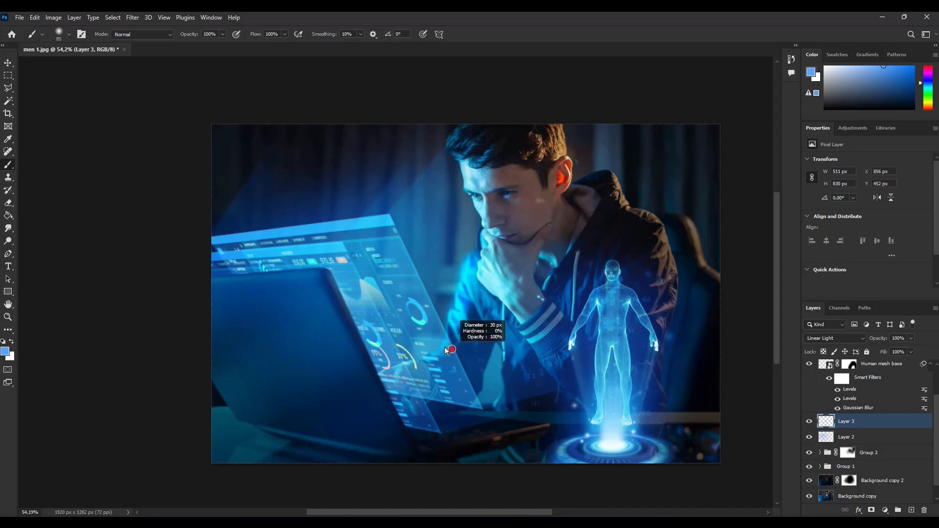
drag(449, 325, 430, 358)
mouse_move(500, 411)
mouse_down()
mouse_move(506, 365)
mouse_move(481, 288)
mouse_up()
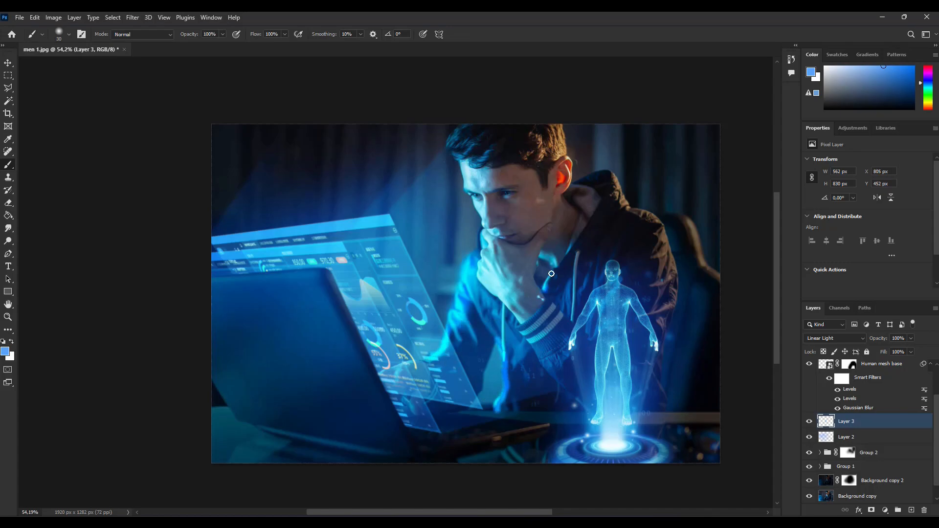
drag(526, 338, 586, 410)
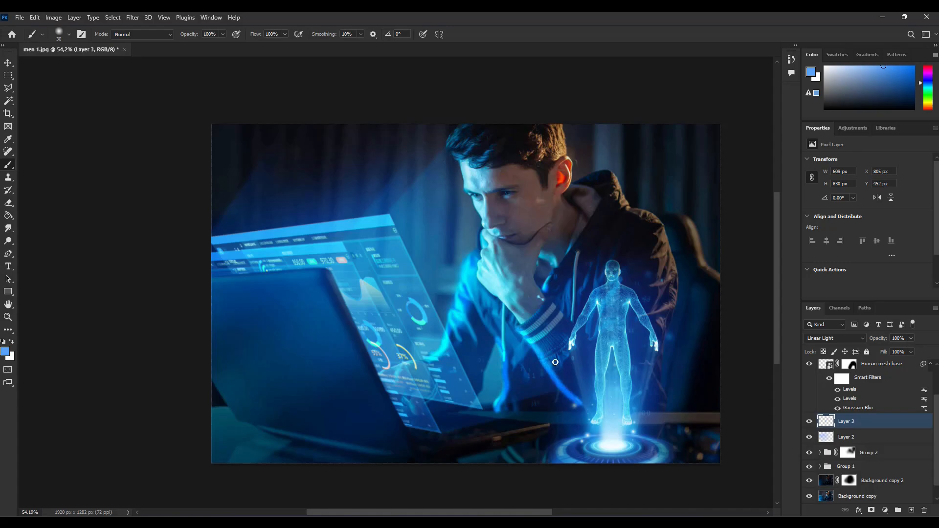
scroll(557, 362, down, 4)
scroll(605, 374, up, 3)
Step: Apply a slight Motion Blur to the blue strokes on Layer 3
click(133, 18)
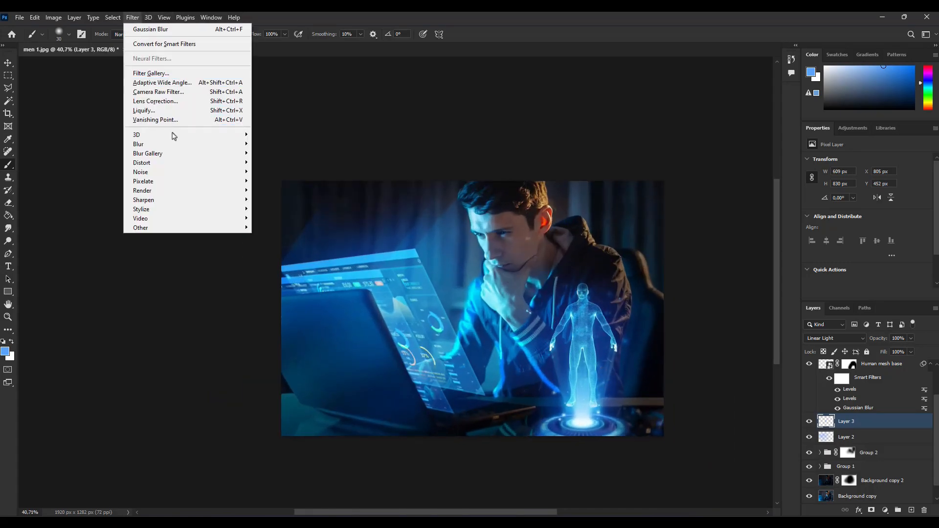
mouse_move(212, 147)
click(288, 205)
drag(720, 300, 686, 301)
click(789, 144)
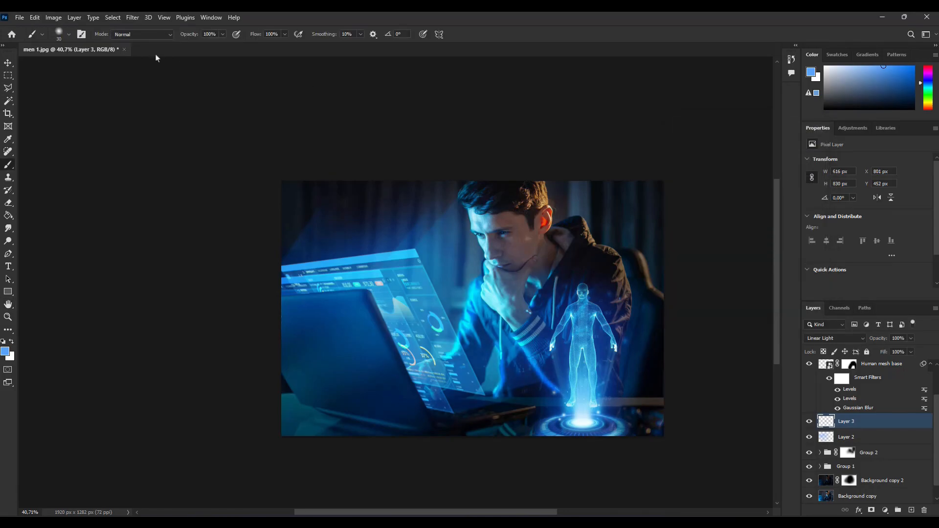
Step: Apply a Gaussian Blur with a radius of about 4.4 px to Layer 3
click(132, 17)
mouse_move(156, 144)
click(274, 182)
drag(688, 283, 722, 283)
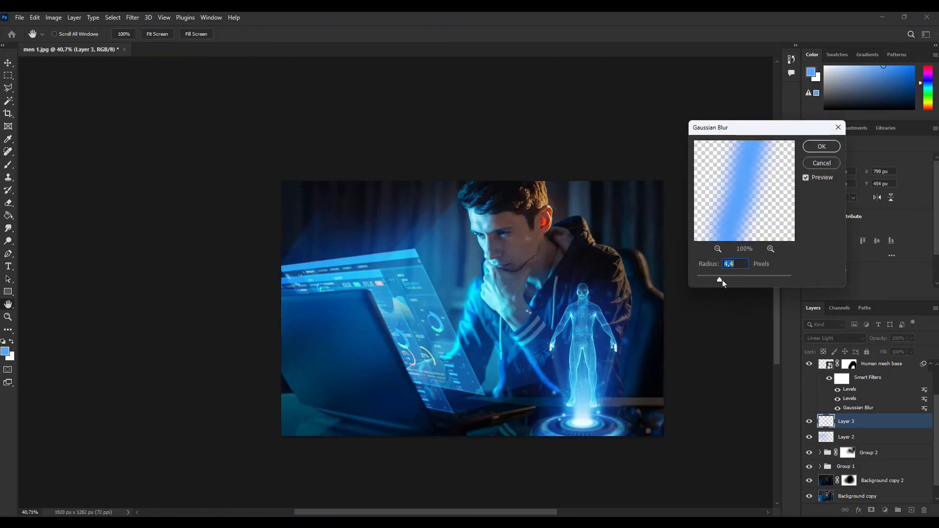
click(814, 146)
Step: Reduce the opacity of Layer 3 to 39% and compare the image with and without the layer
key(b)
click(910, 338)
drag(911, 349, 884, 353)
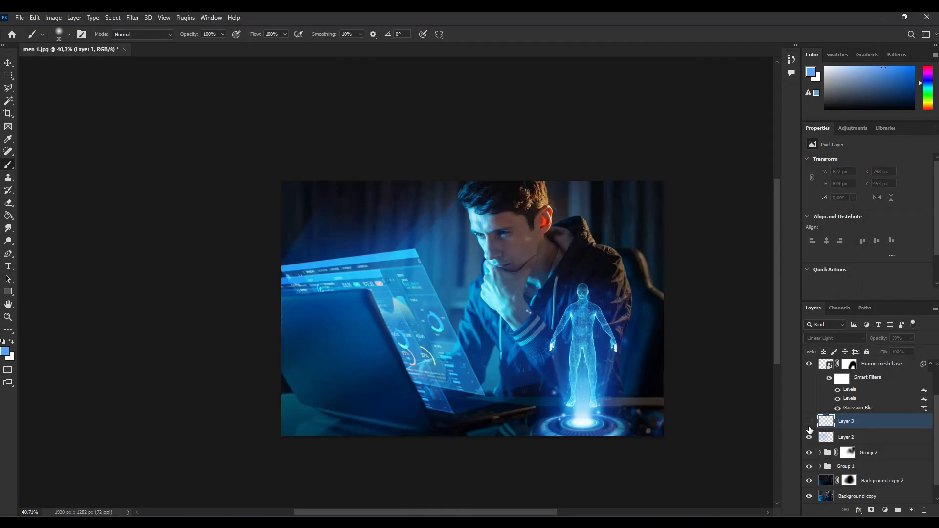
scroll(537, 341, down, 3)
scroll(548, 338, down, 2)
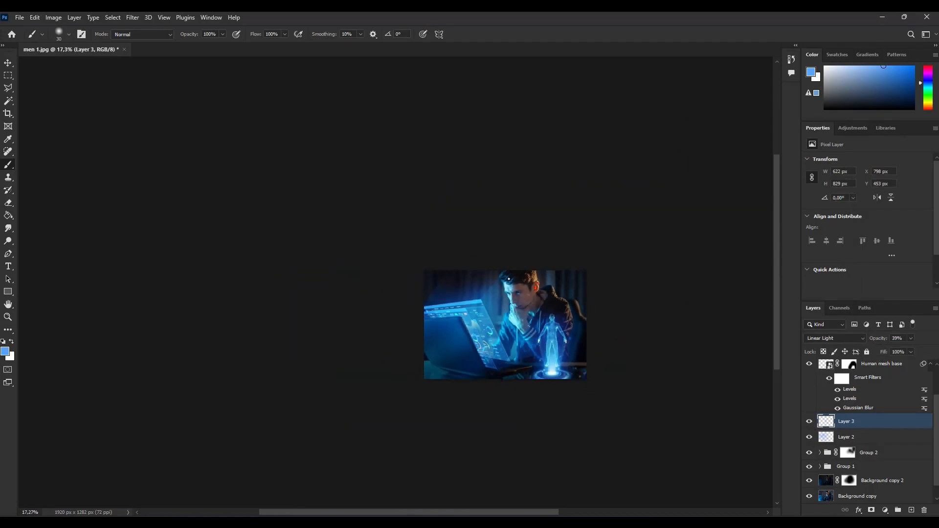
key(v)
scroll(547, 337, down, 2)
scroll(595, 341, up, 2)
scroll(606, 338, up, 3)
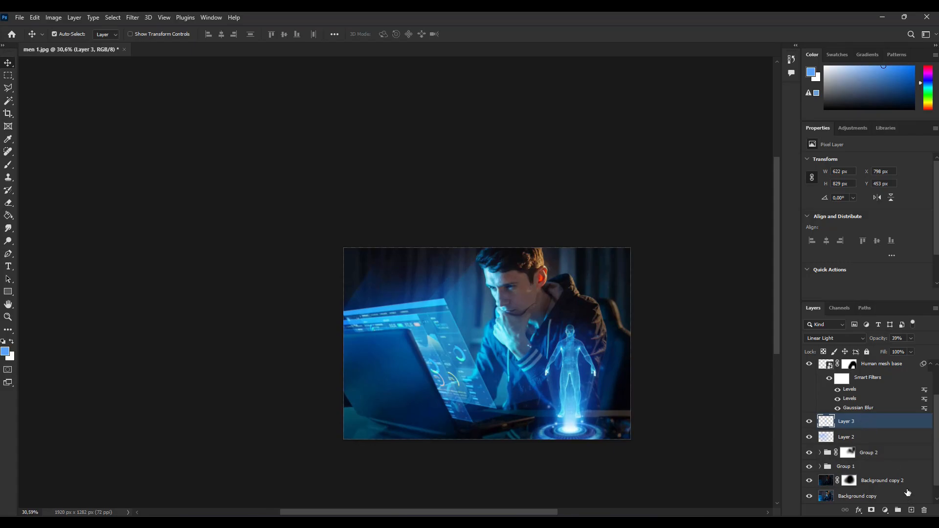
Step: Add a layer above Layer 3 in Linear Light mode and paint a 30 px blue line along the top and side edges of the laptop lid
click(911, 510)
key(b)
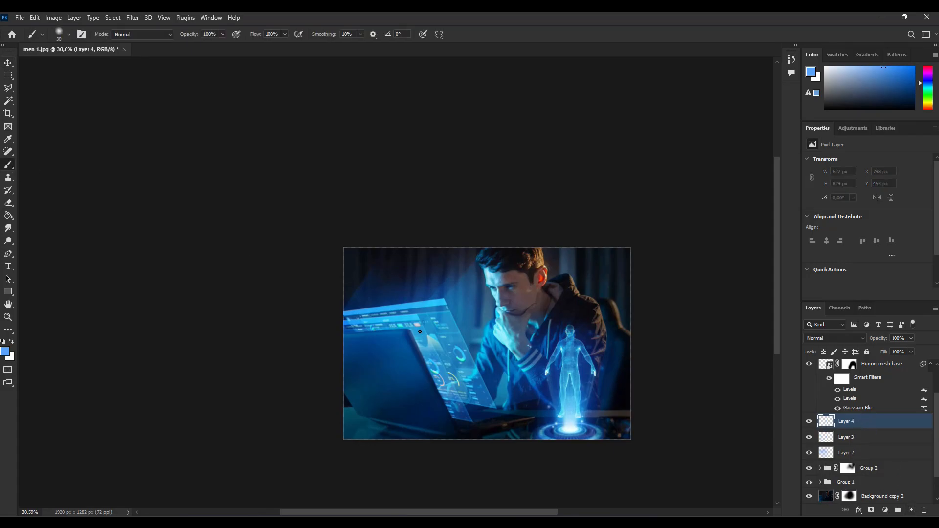
scroll(378, 331, up, 3)
mouse_move(307, 333)
mouse_down()
mouse_move(428, 330)
mouse_move(460, 400)
mouse_up()
click(831, 338)
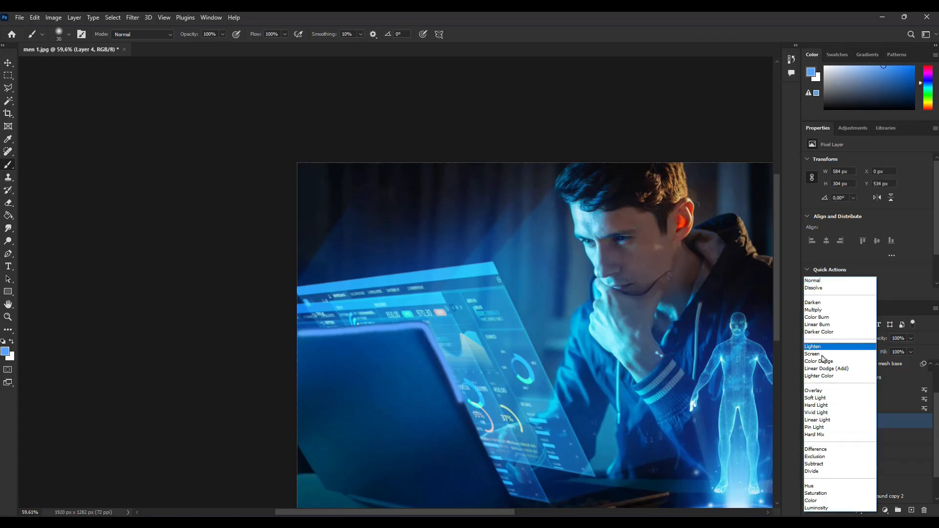
click(812, 420)
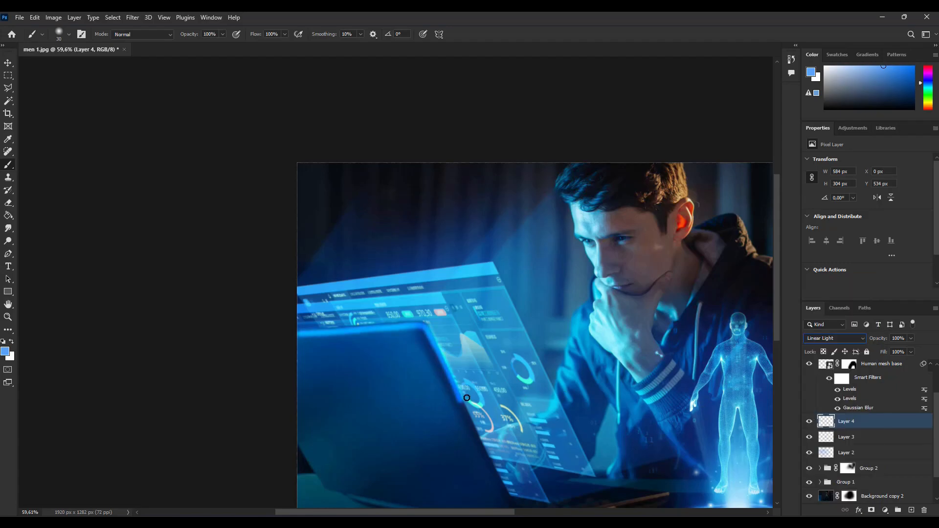
drag(463, 402, 510, 501)
Step: Soften the laptop-edge glow on Layer 4 with a strong Gaussian Blur, comparing the preview before applying
scroll(538, 485, down, 3)
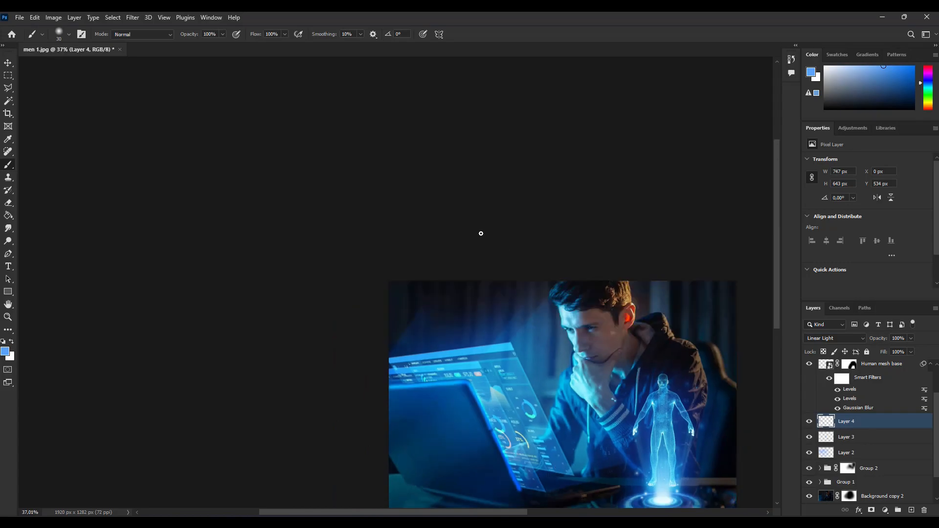
click(133, 17)
mouse_move(184, 143)
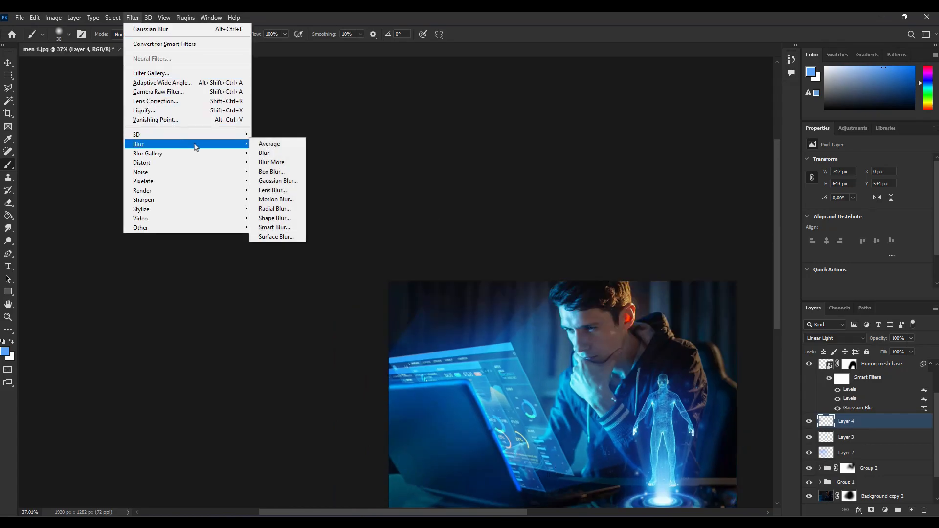
click(286, 181)
drag(715, 282, 745, 280)
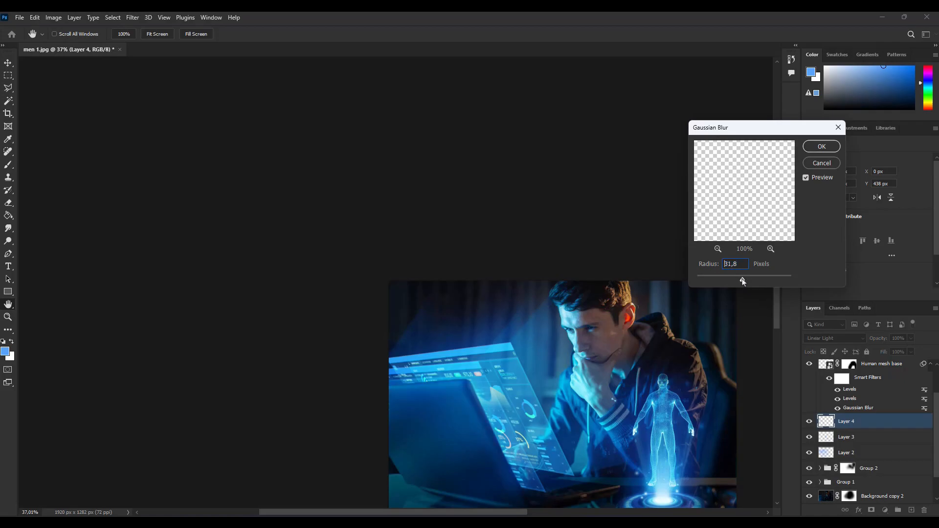
click(805, 179)
click(805, 179)
click(821, 142)
Step: Add a layer mask to Layer 4 and paint black with a 360 px brush to hide the glow spilling over the laptop lid
scroll(566, 327, down, 5)
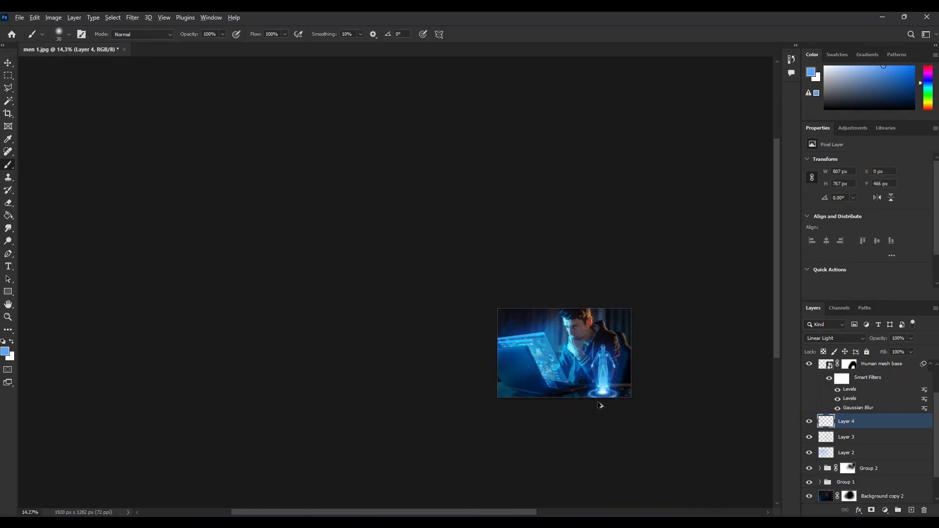
scroll(603, 407, up, 3)
click(871, 510)
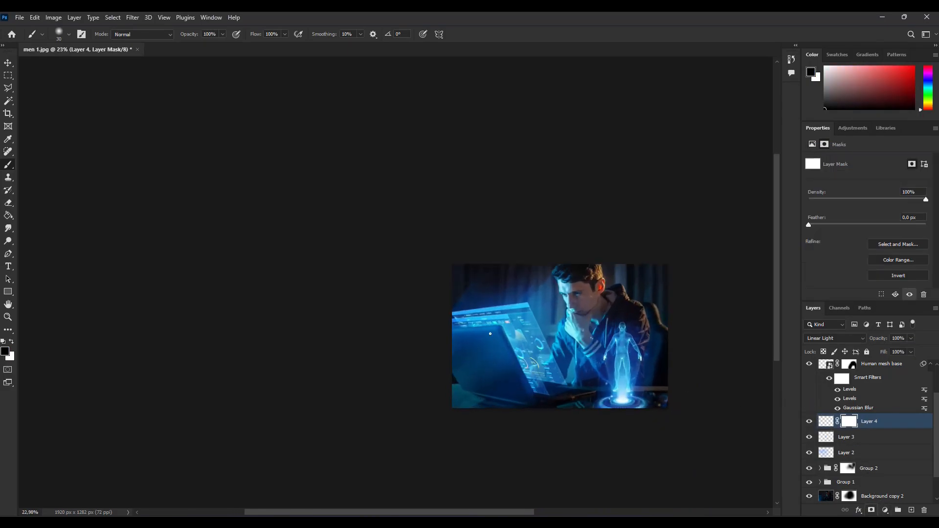
mouse_move(468, 347)
mouse_down()
mouse_move(492, 360)
mouse_move(482, 373)
mouse_move(536, 414)
mouse_up()
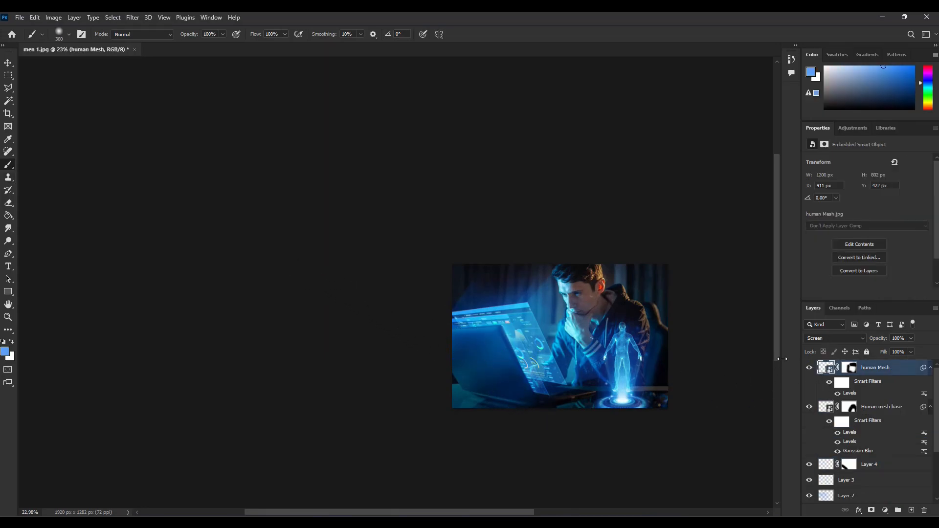
Step: Darken the image of Background copy 2 with a negative Exposure adjustment, leaving offset at 0 and gamma correction at 1.00
scroll(861, 430, down, 3)
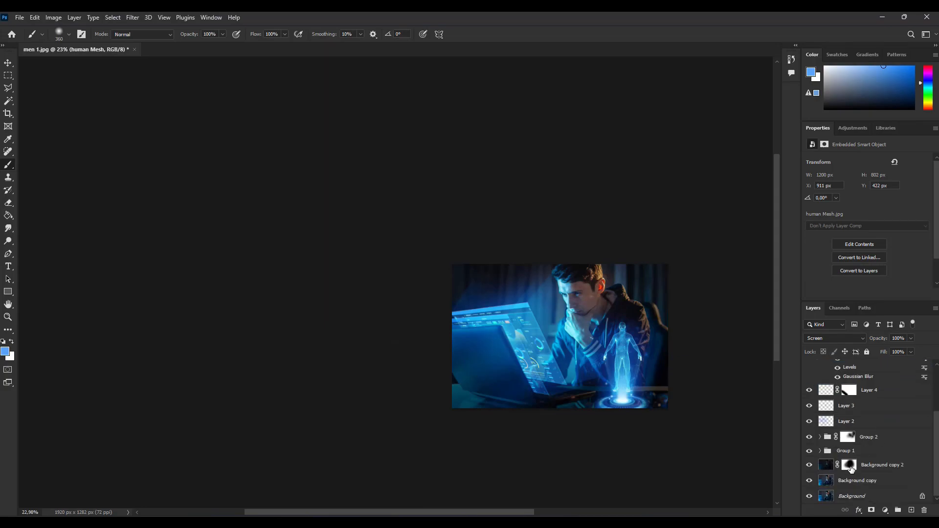
click(832, 465)
click(54, 17)
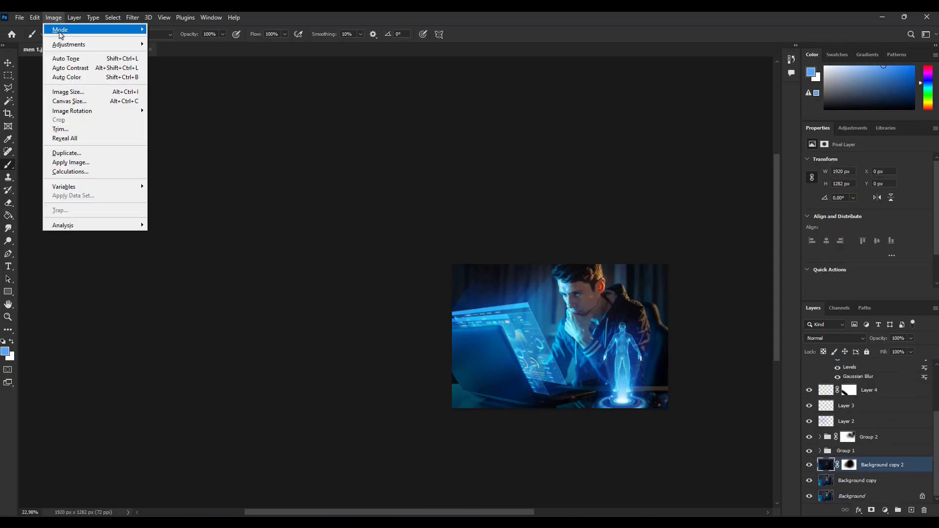
mouse_move(74, 45)
click(210, 72)
drag(765, 153, 726, 153)
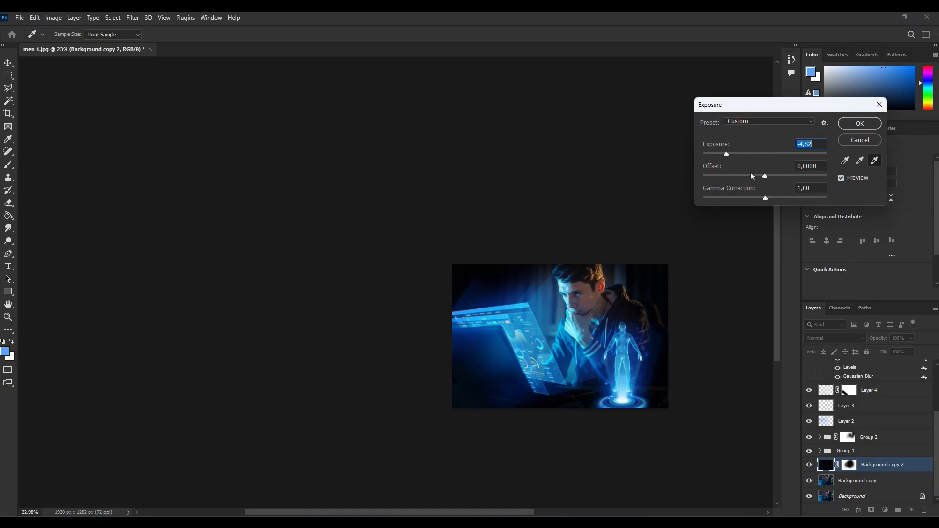
drag(727, 153, 743, 155)
click(841, 178)
click(840, 178)
click(746, 154)
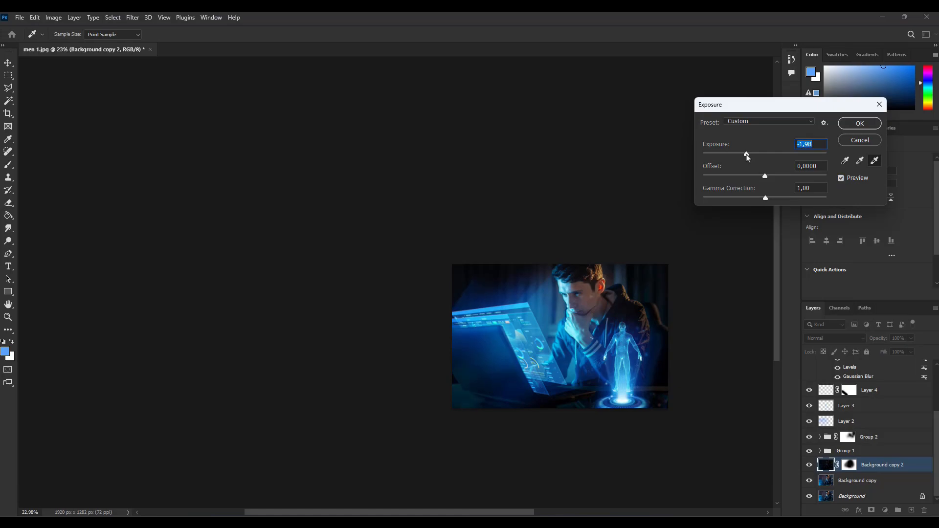
click(745, 155)
click(742, 155)
click(864, 124)
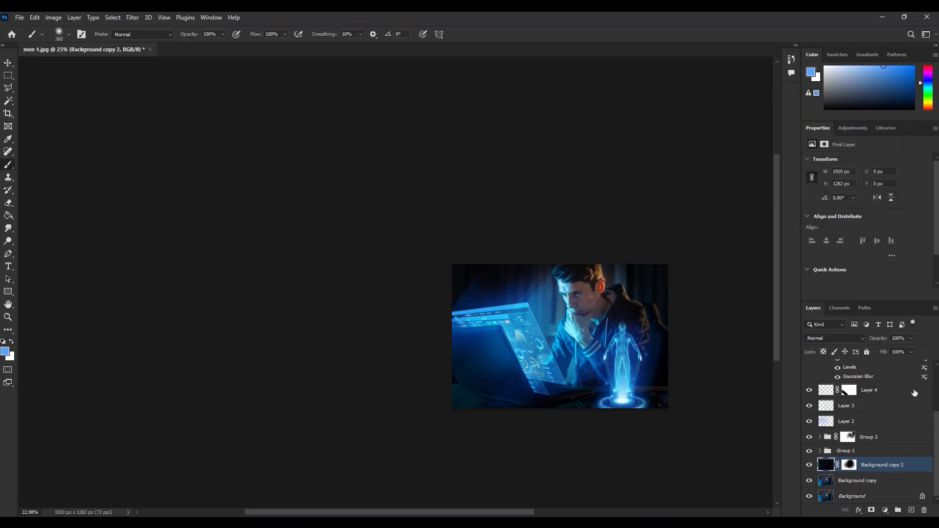
Step: Paint black on the Background copy 2 mask over the area behind the screens with a brush of about 500 px, lowering its opacity to 38% and 18%
click(855, 465)
drag(223, 33, 196, 47)
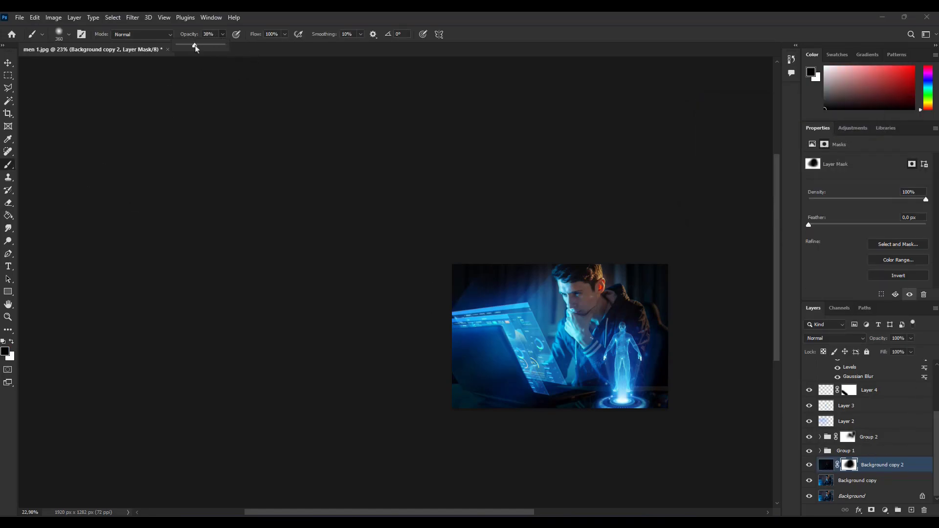
drag(521, 277, 536, 245)
drag(518, 290, 509, 295)
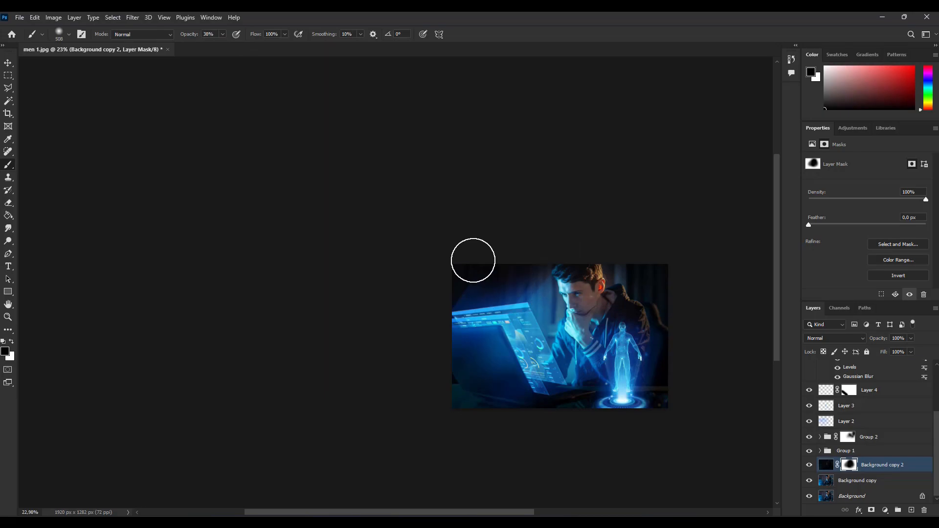
drag(223, 34, 214, 46)
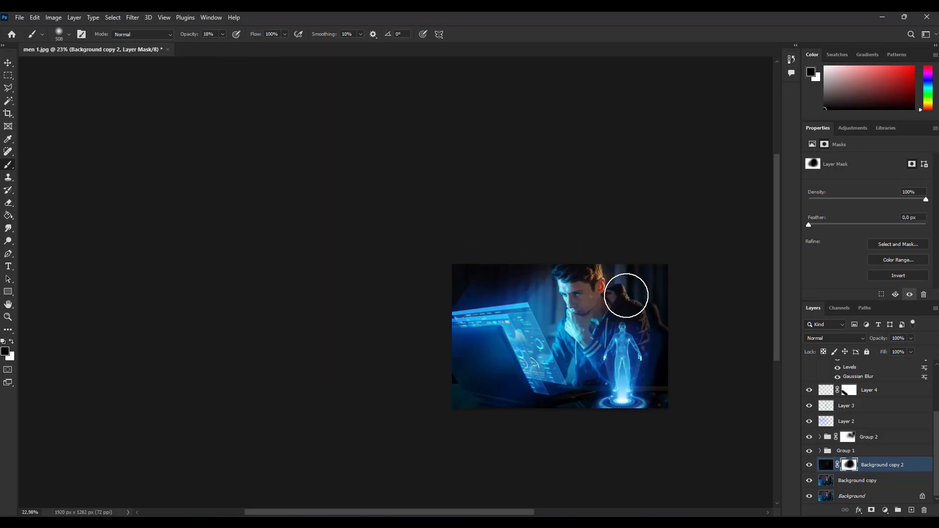
scroll(677, 286, down, 1)
scroll(678, 287, down, 1)
scroll(873, 381, up, 3)
Step: Stamp all visible layers into a new top layer and set Camera Raw to Highlights +6, Shadows -30, Whites +6, Blacks +5 and Clarity +5
click(851, 374)
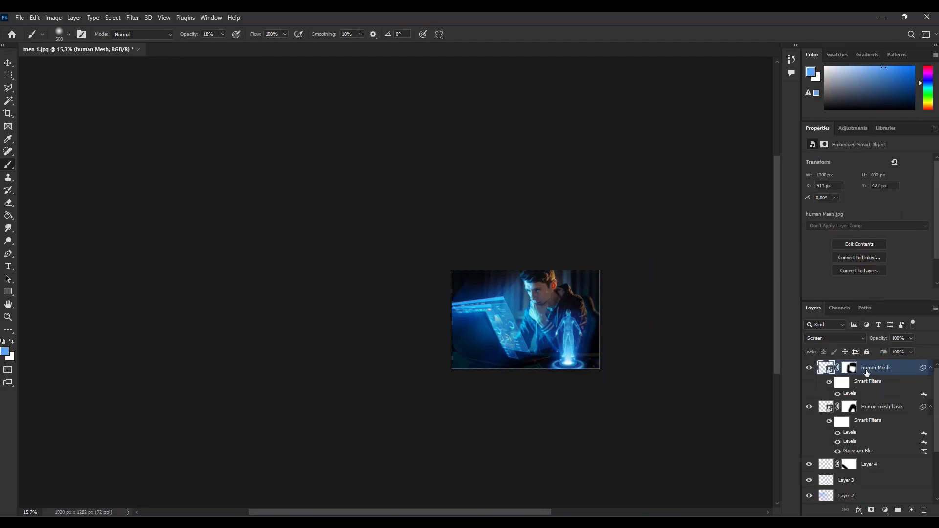
key(ctrl+shift+alt+e)
click(133, 17)
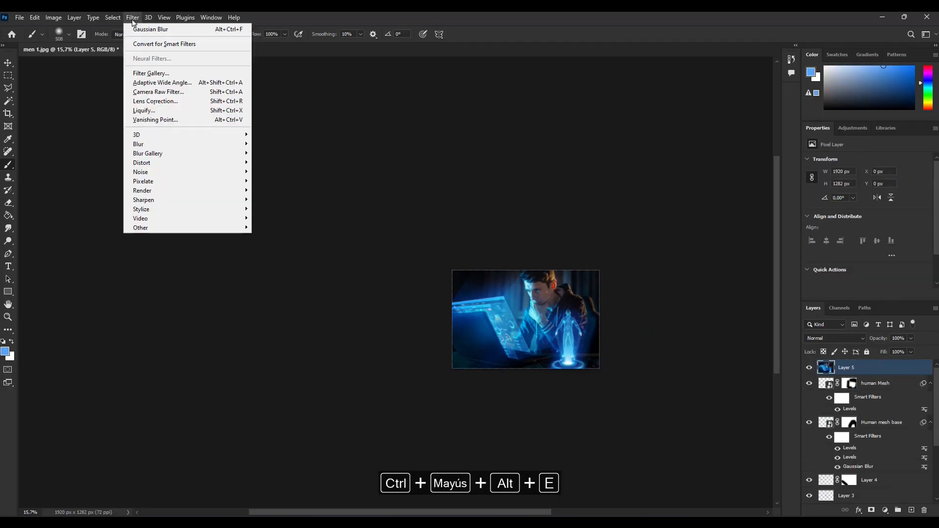
click(167, 93)
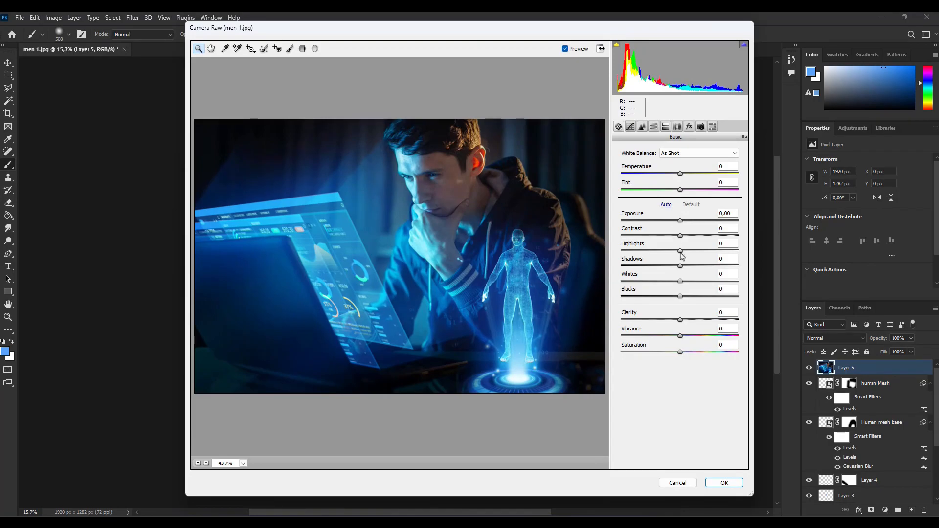
drag(681, 320, 684, 322)
drag(681, 251, 684, 301)
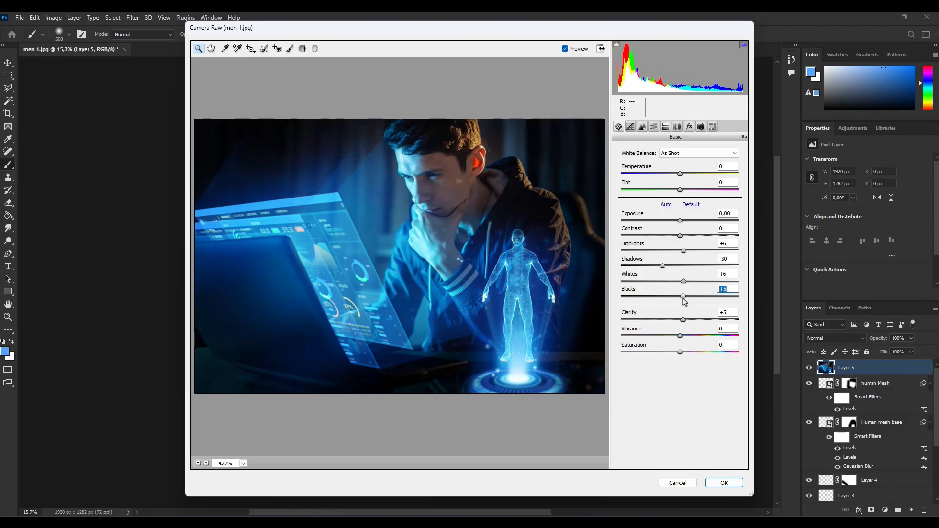
Step: Set the luminance noise reduction to 10 and apply the Camera Raw filter to the stamped layer
click(642, 127)
drag(622, 246, 634, 249)
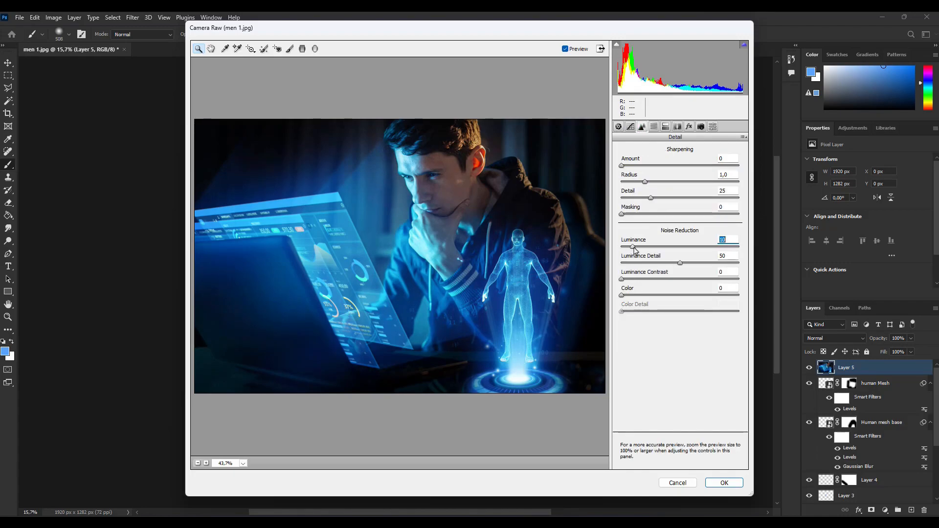
click(725, 483)
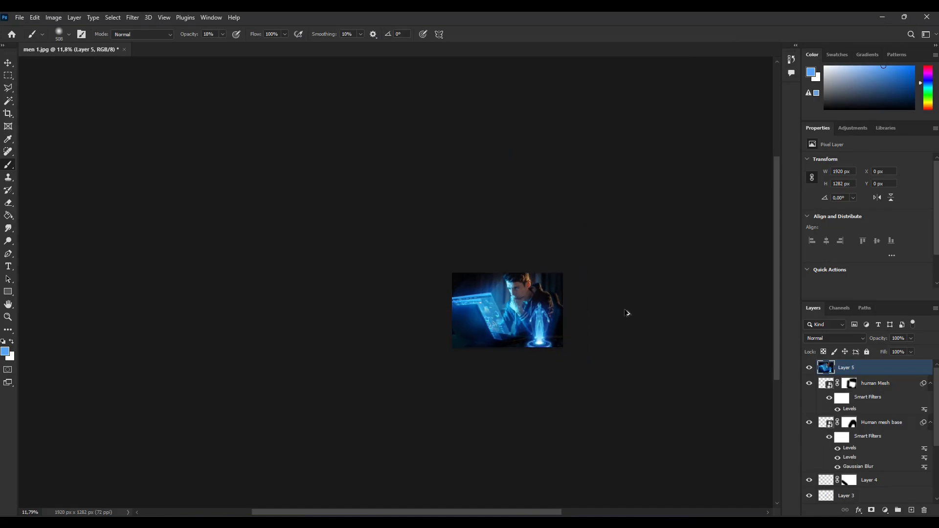